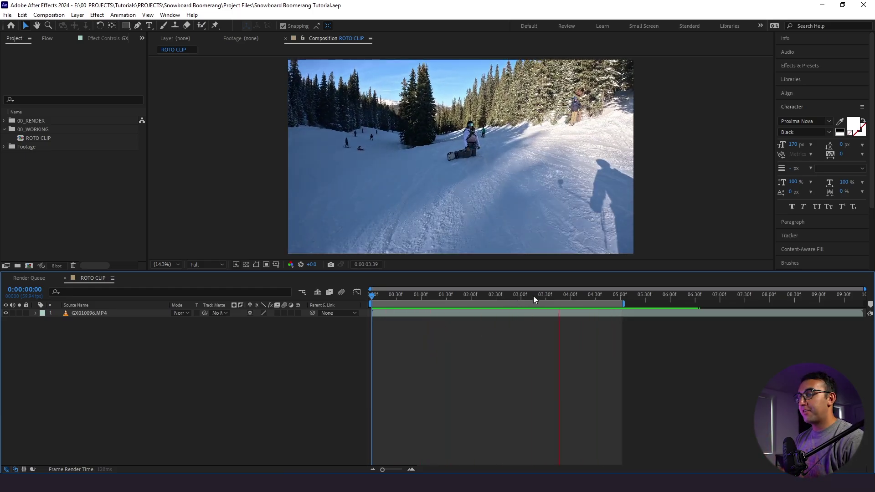
Step: Trim the footage to start at 0:00:03:50, where the rider kneels, and slide it to time 0
{"action": "left_click", "coordinate": [487, 295]}
{"action": "key", "text": "space"}
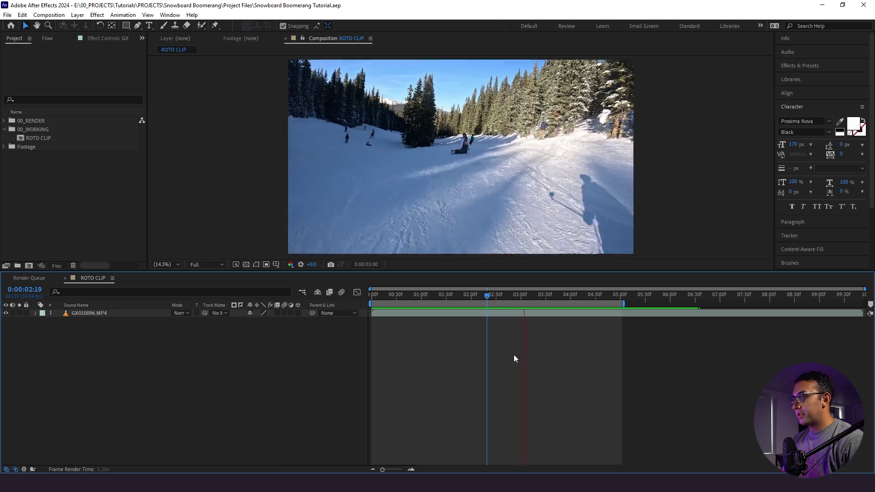
{"action": "left_click_drag", "start_coordinate": [544, 297], "coordinate": [562, 300]}
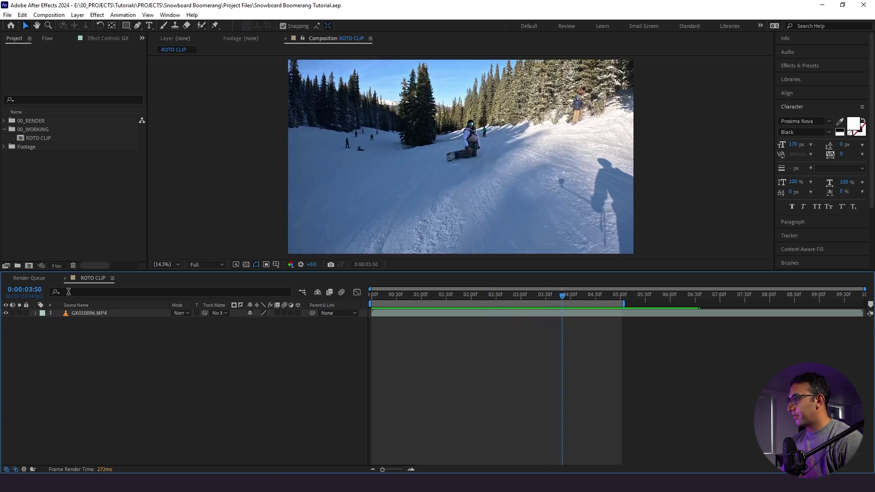
{"action": "left_click", "coordinate": [579, 313]}
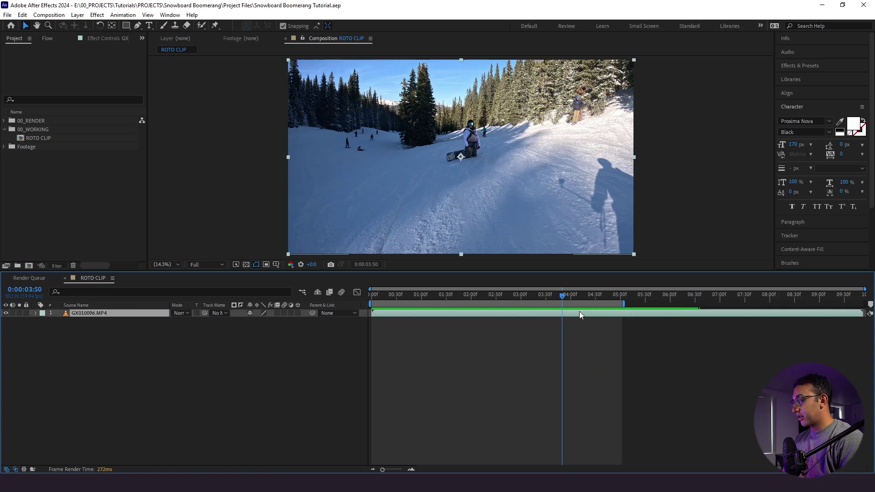
{"action": "key", "text": "alt+bracketleft"}
{"action": "left_click_drag", "start_coordinate": [578, 314], "coordinate": [394, 326]}
{"action": "left_click", "coordinate": [394, 326]}
Step: End the work area at one second, trim the comp to it, and preview the result
{"action": "left_click", "coordinate": [414, 295]}
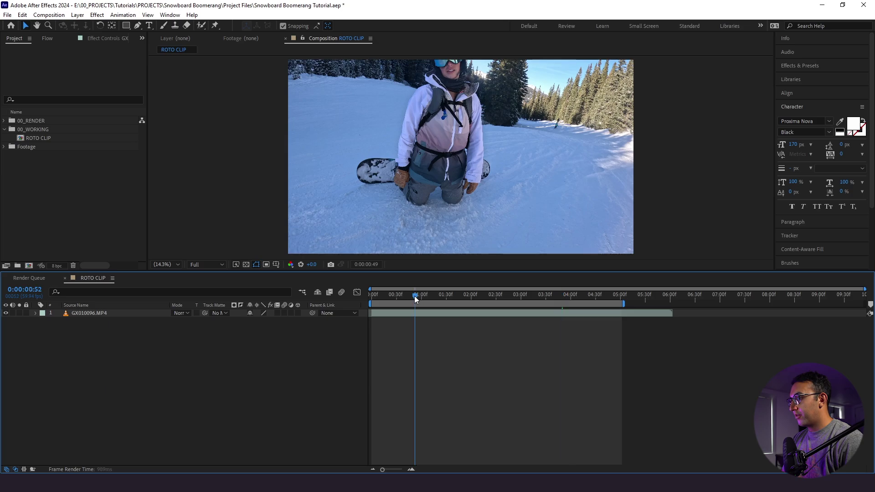
{"action": "left_click_drag", "start_coordinate": [415, 299], "coordinate": [421, 294]}
{"action": "key", "text": "n"}
{"action": "right_click", "coordinate": [401, 304]}
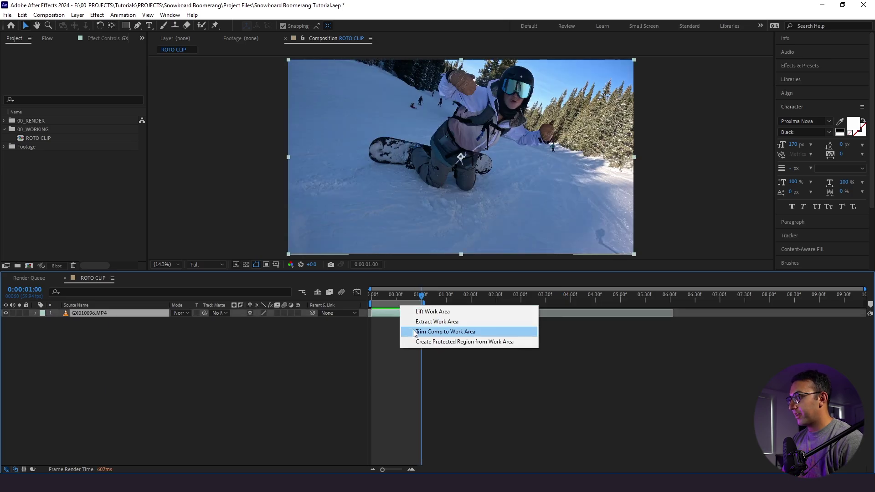
{"action": "left_click", "coordinate": [415, 332]}
{"action": "key", "text": "space"}
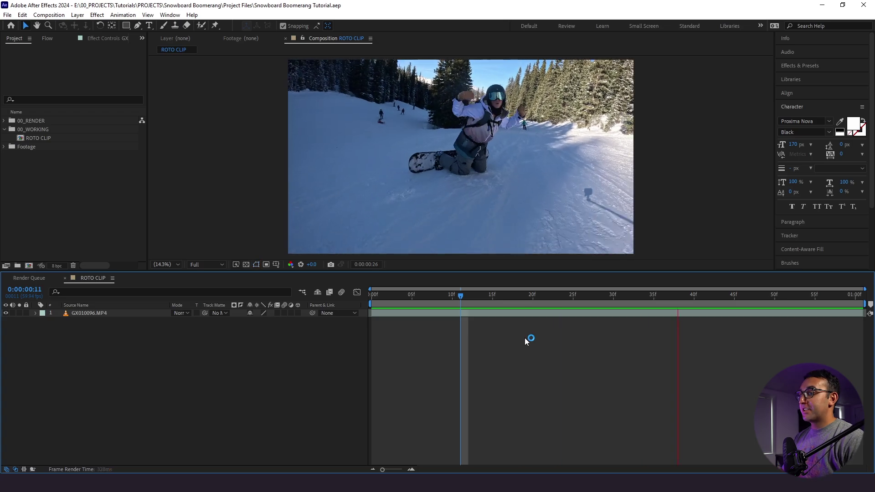
{"action": "key", "text": "space"}
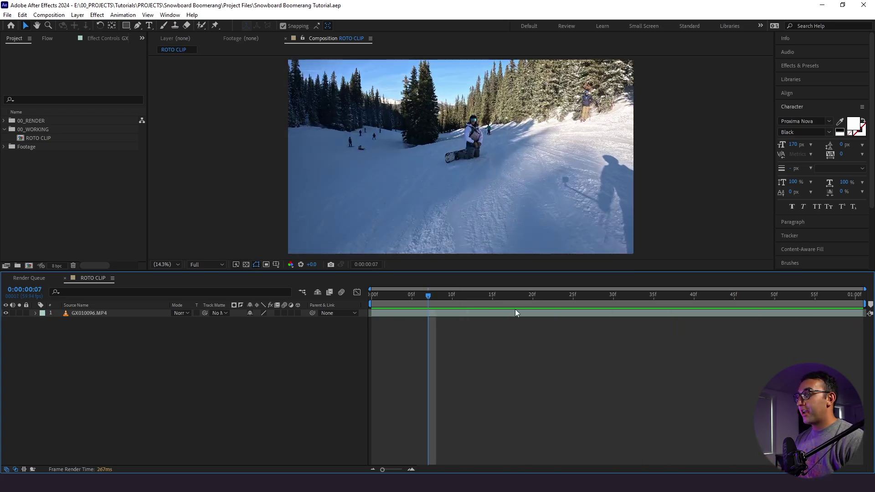
Step: Scrub through the trimmed one-second GX010096.MP4 clip
{"action": "left_click_drag", "start_coordinate": [497, 295], "coordinate": [678, 351]}
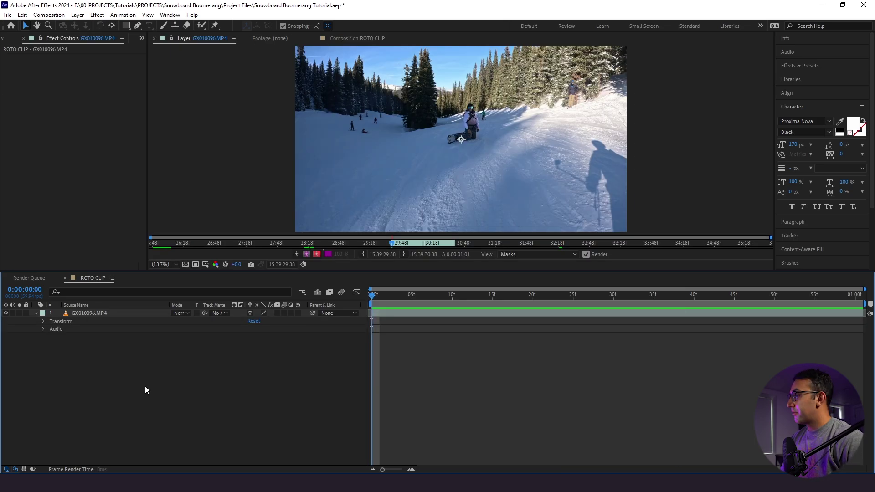
Step: Paint a first Roto Brush foreground stroke over the snowboarder on GX010096.MP4
{"action": "left_click", "coordinate": [201, 25]}
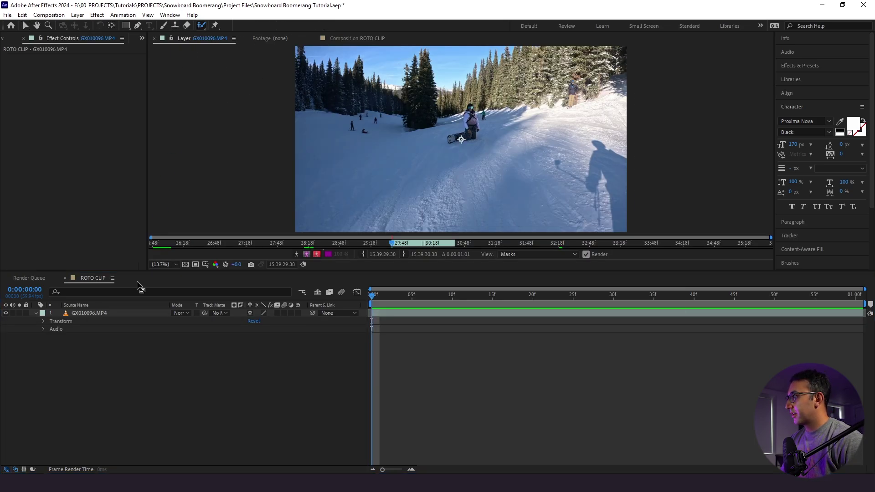
{"action": "left_click", "coordinate": [107, 313]}
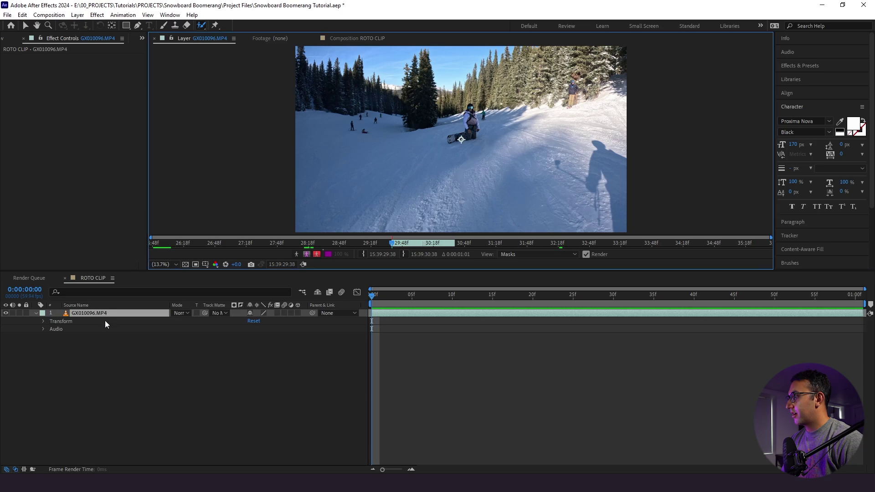
{"action": "left_click", "coordinate": [94, 313]}
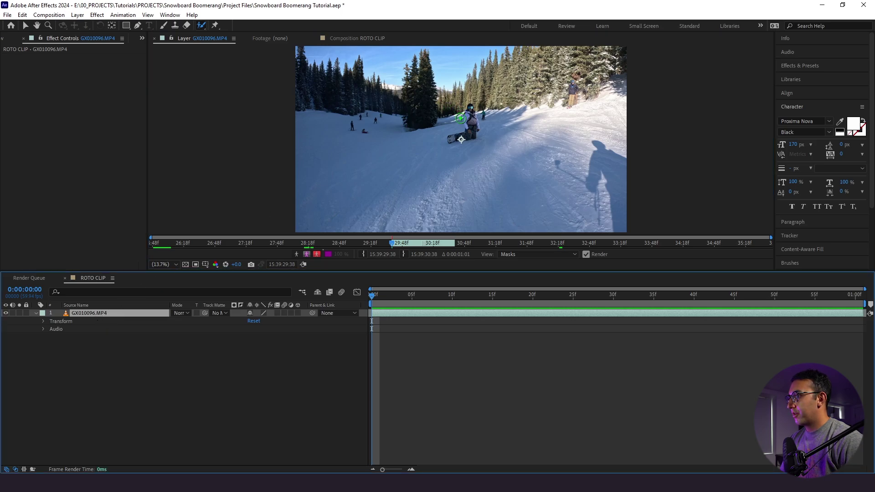
{"action": "left_click_drag", "start_coordinate": [472, 116], "coordinate": [470, 124]}
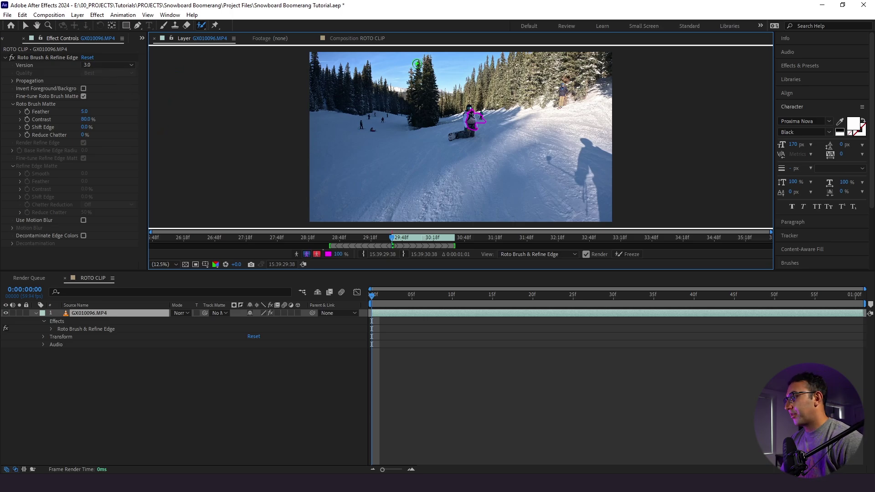
{"action": "left_click", "coordinate": [416, 278]}
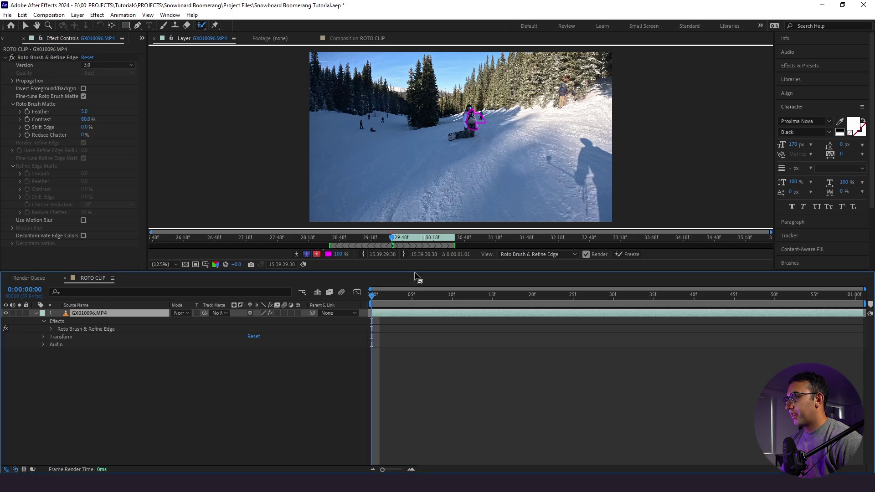
Step: Enlarge and zoom the Layer viewer, then subtract the background skier from the matte on frame one
{"action": "left_click_drag", "start_coordinate": [416, 271], "coordinate": [410, 414]}
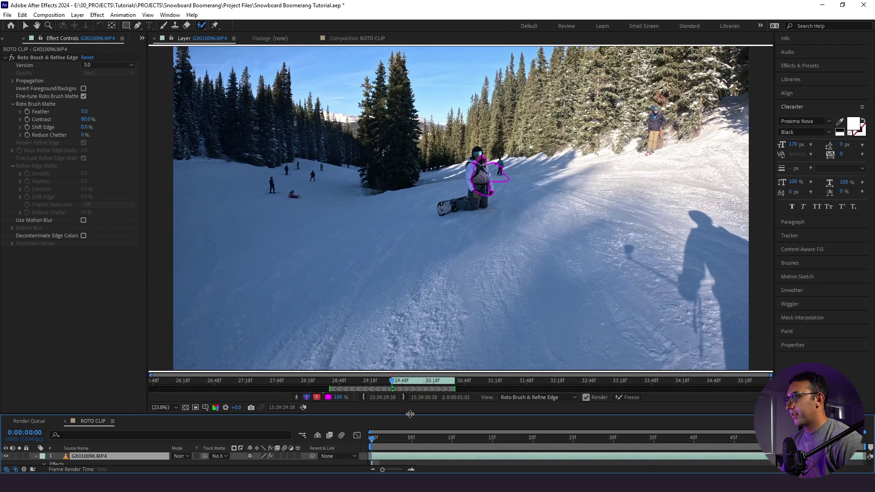
{"action": "scroll", "coordinate": [469, 181], "scroll_direction": "up", "scroll_amount": 4}
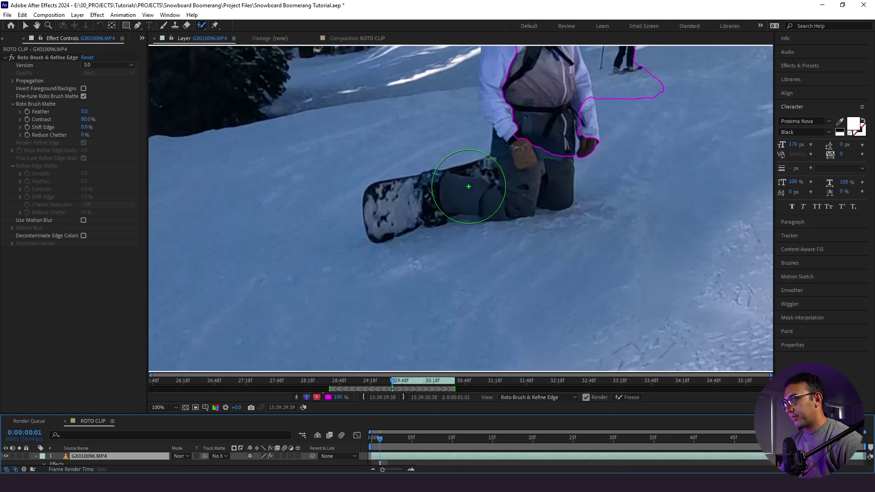
{"action": "key", "text": "Page_Down"}
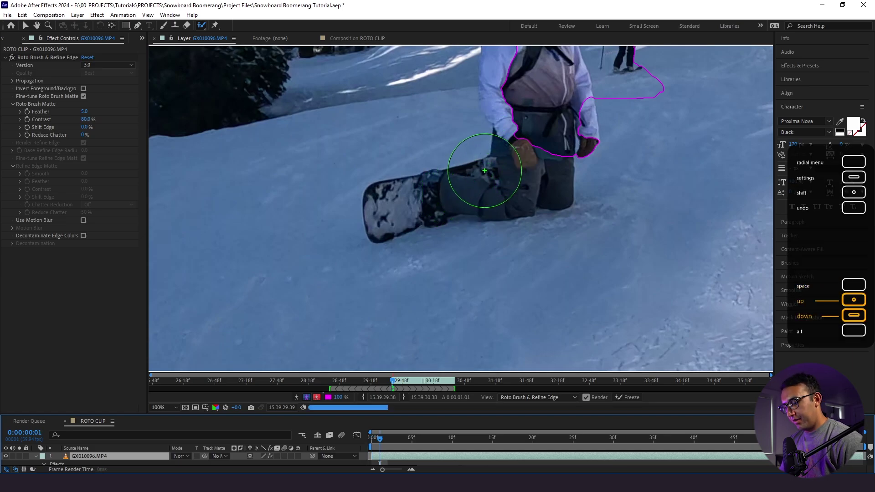
{"action": "left_click_drag", "start_coordinate": [524, 132], "coordinate": [458, 215]}
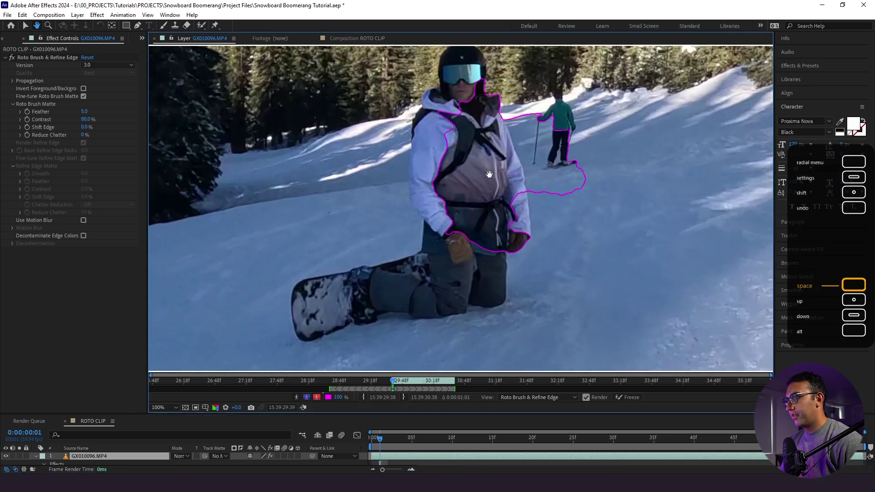
{"action": "key", "text": "Page_Up"}
{"action": "left_click_drag", "start_coordinate": [528, 132], "coordinate": [540, 191]}
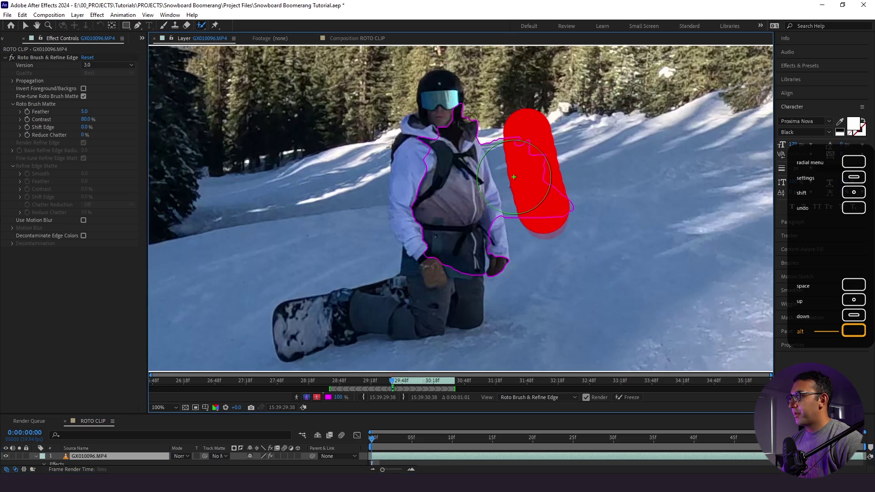
{"action": "left_click_drag", "start_coordinate": [506, 154], "coordinate": [512, 175]}
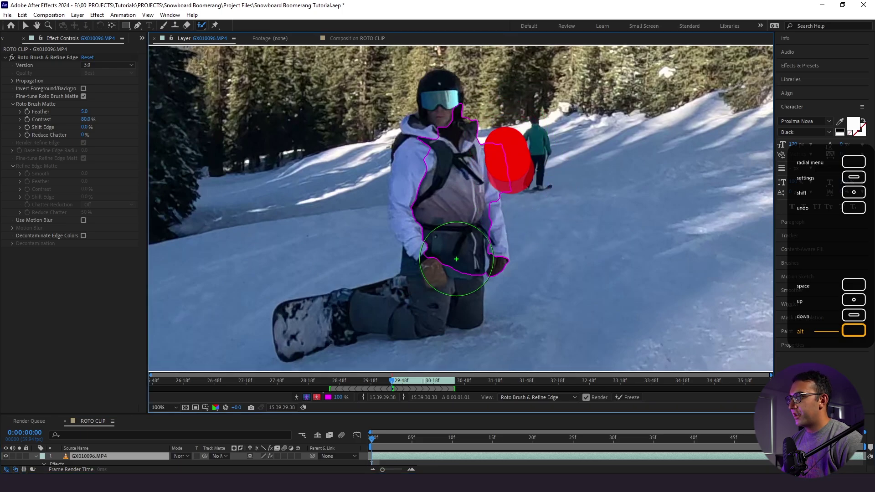
Step: Add the shoulders, jacket, face, helmet and chest to the matte, trimming excess near the left arm
{"action": "mouse_move", "coordinate": [452, 163]}
{"action": "left_mouse_down"}
{"action": "mouse_move", "coordinate": [449, 182]}
{"action": "mouse_move", "coordinate": [478, 226]}
{"action": "left_mouse_up"}
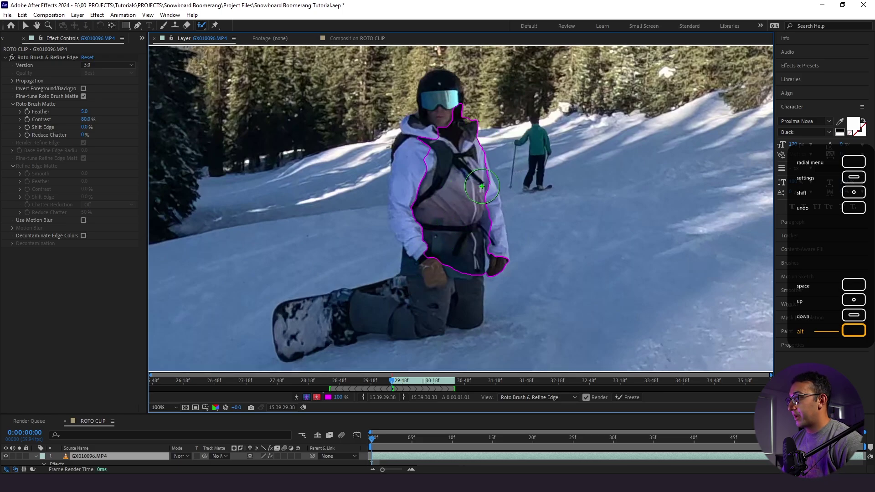
{"action": "left_click_drag", "start_coordinate": [481, 184], "coordinate": [491, 244]}
{"action": "left_click_drag", "start_coordinate": [453, 98], "coordinate": [439, 155]}
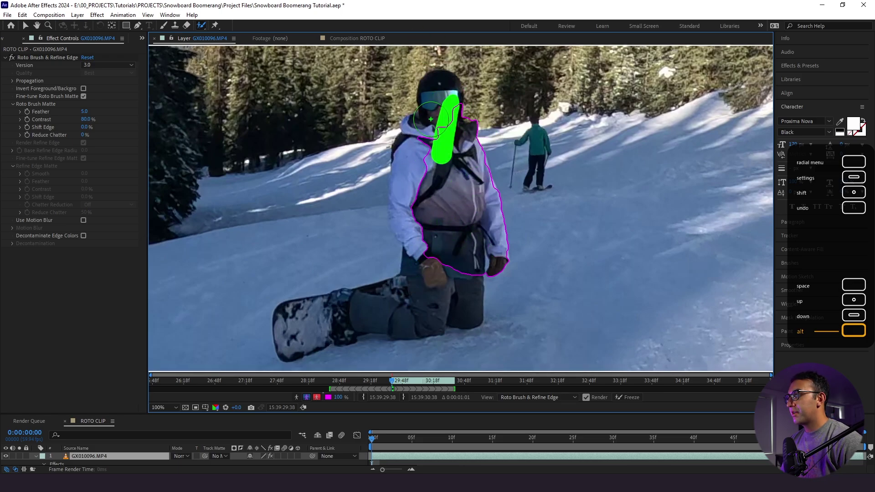
{"action": "left_click_drag", "start_coordinate": [443, 87], "coordinate": [447, 98]}
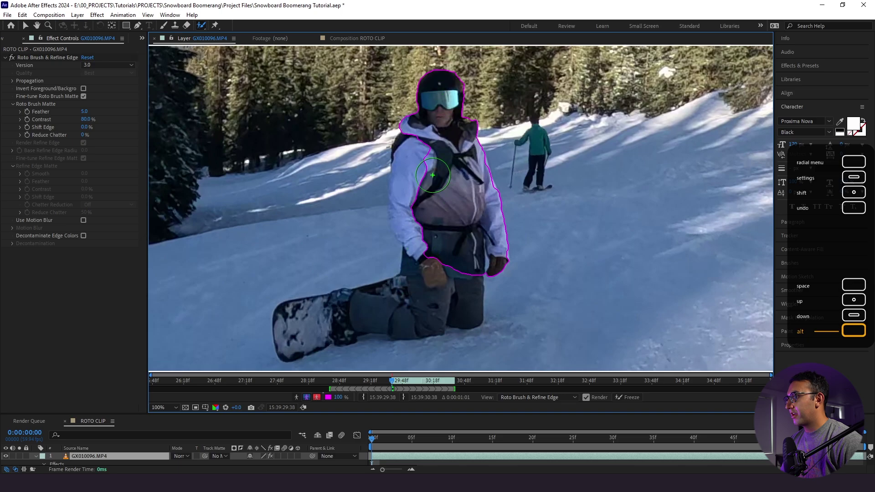
{"action": "left_click_drag", "start_coordinate": [424, 139], "coordinate": [425, 221]}
{"action": "mouse_move", "coordinate": [410, 137]}
{"action": "left_mouse_down"}
{"action": "mouse_move", "coordinate": [413, 130]}
{"action": "mouse_move", "coordinate": [401, 167]}
{"action": "mouse_move", "coordinate": [421, 284]}
{"action": "left_mouse_up"}
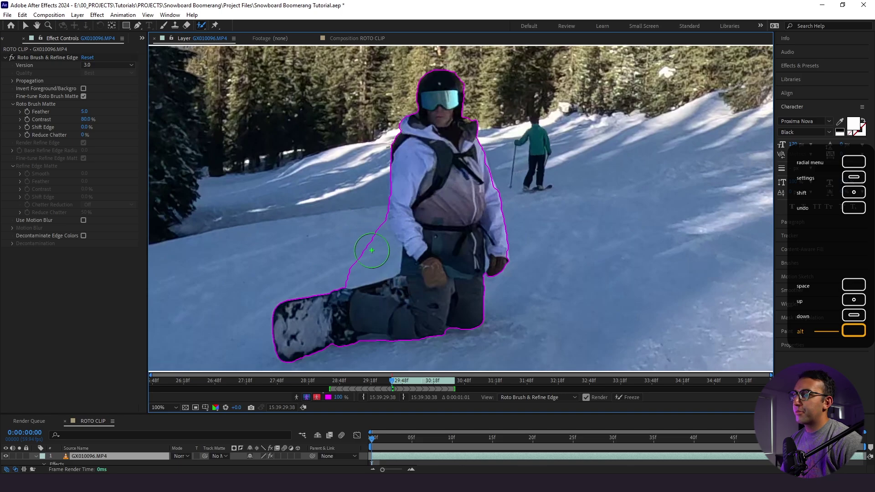
{"action": "mouse_move", "coordinate": [368, 228]}
{"action": "left_mouse_down", "text": "alt"}
{"action": "mouse_move", "coordinate": [347, 272]}
{"action": "mouse_move", "coordinate": [314, 293]}
{"action": "left_mouse_up", "text": "alt"}
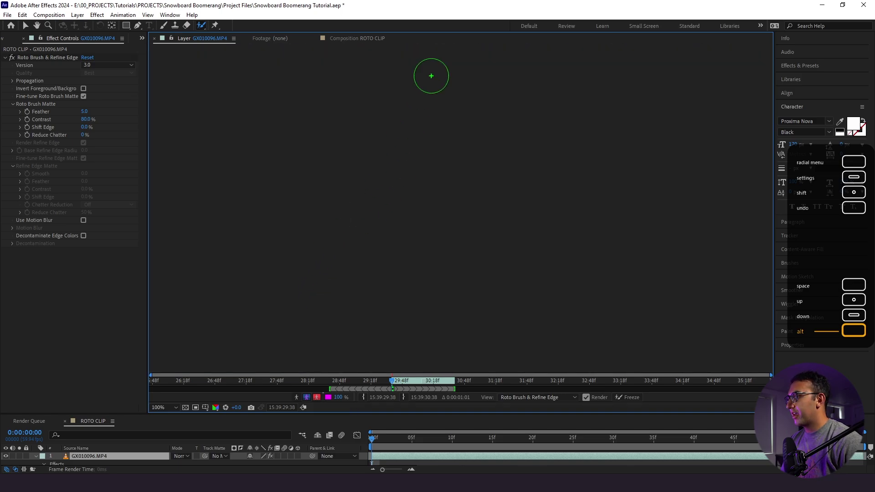
Step: Propagate the matte forward frame by frame and add the raised right mitten
{"action": "key", "text": "Page_Down"}
{"action": "key", "text": "Page_Down"}
{"action": "key", "text": "Page_Down"}
{"action": "key", "text": "Page_Down"}
{"action": "key", "text": "Page_Down"}
{"action": "key", "text": "Page_Down"}
{"action": "key", "text": "Page_Down"}
{"action": "key", "text": "Page_Down"}
{"action": "key", "text": "Page_Down"}
{"action": "key", "text": "Page_Down"}
{"action": "key", "text": "Page_Down"}
{"action": "key", "text": "Page_Down"}
{"action": "key", "text": "Page_Down"}
{"action": "key", "text": "Page_Down"}
{"action": "key", "text": "Page_Down"}
{"action": "key", "text": "Page_Down"}
{"action": "key", "text": "Page_Down"}
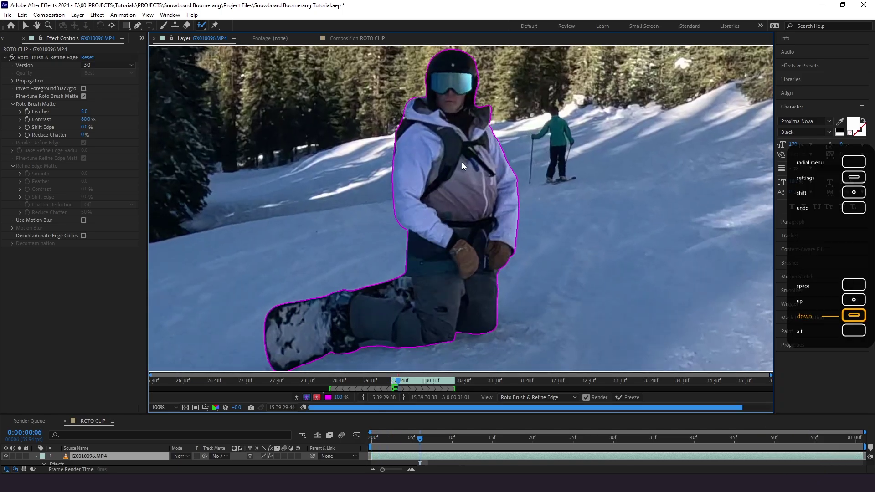
{"action": "key", "text": "comma"}
{"action": "key", "text": "comma"}
{"action": "key", "text": "Page_Down"}
{"action": "key", "text": "Page_Down"}
{"action": "key", "text": "Page_Down"}
{"action": "key", "text": "Page_Down"}
{"action": "key", "text": "Page_Down"}
{"action": "key", "text": "Page_Down"}
{"action": "key", "text": "Page_Down"}
{"action": "key", "text": "Page_Down"}
{"action": "key", "text": "Page_Down"}
{"action": "key", "text": "Page_Down"}
{"action": "key", "text": "Page_Down"}
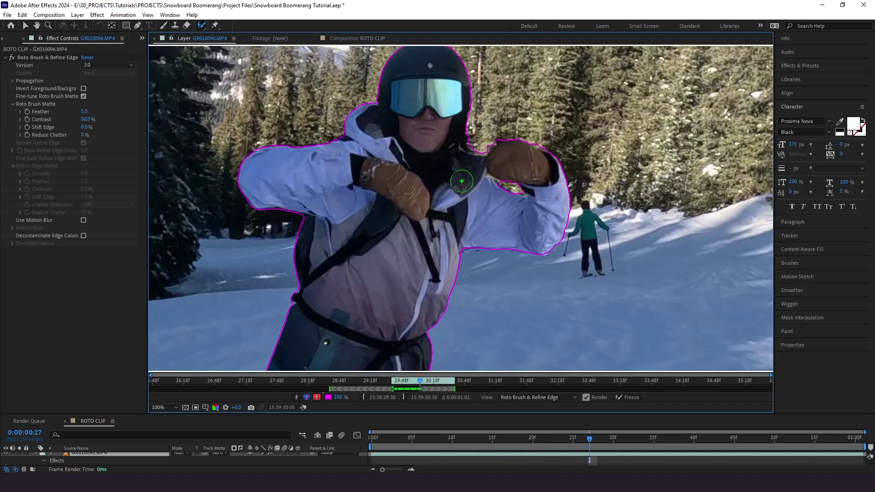
{"action": "key", "text": "Page_Down"}
{"action": "key", "text": "Page_Down"}
{"action": "key", "text": "Page_Down"}
{"action": "key", "text": "Page_Down"}
{"action": "key", "text": "Page_Down"}
{"action": "key", "text": "Page_Down"}
{"action": "key", "text": "Page_Down"}
{"action": "key", "text": "alt+slash"}
{"action": "scroll", "coordinate": [538, 156], "scroll_direction": "up", "scroll_amount": 3}
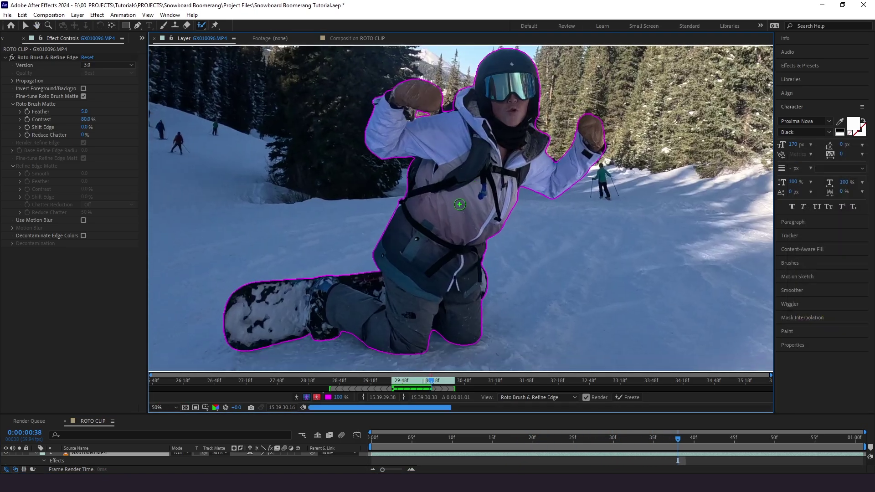
{"action": "key", "text": "Page_Down"}
{"action": "key", "text": "Page_Down"}
{"action": "key", "text": "Page_Down"}
{"action": "left_click_drag", "start_coordinate": [568, 148], "coordinate": [610, 178]}
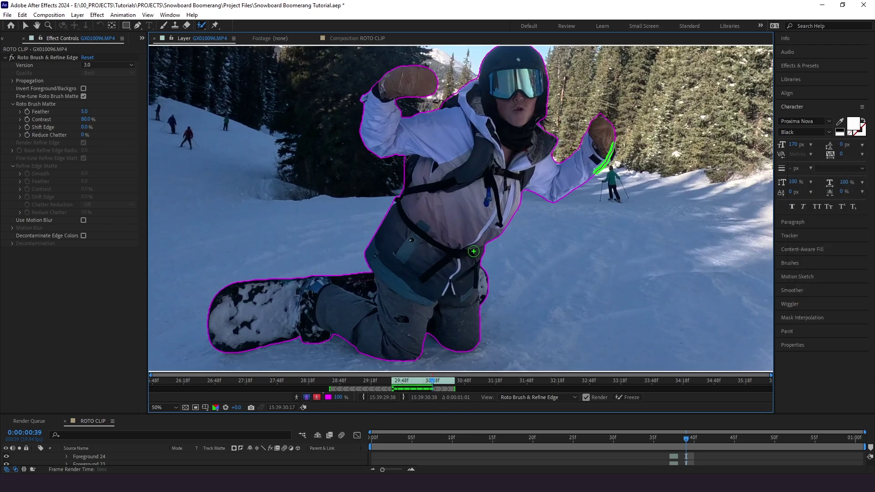
Step: On later frames add the left arm, torso, legs and snowboard, then freeze the propagation
{"action": "key", "text": "Page_Down"}
{"action": "key", "text": "Page_Down"}
{"action": "key", "text": "Page_Down"}
{"action": "key", "text": "Page_Down"}
{"action": "key", "text": "Page_Down"}
{"action": "key", "text": "Page_Down"}
{"action": "key", "text": "Page_Down"}
{"action": "scroll", "coordinate": [430, 222], "scroll_direction": "down", "scroll_amount": 2}
{"action": "key", "text": "Page_Down"}
{"action": "key", "text": "Page_Down"}
{"action": "key", "text": "Page_Down"}
{"action": "key", "text": "Page_Down"}
{"action": "key", "text": "Page_Down"}
{"action": "key", "text": "Page_Down"}
{"action": "key", "text": "Page_Down"}
{"action": "key", "text": "Page_Down"}
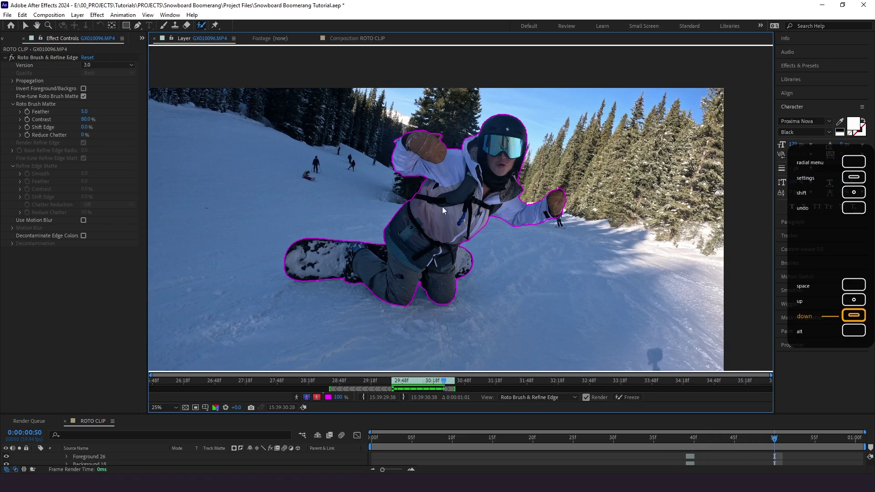
{"action": "key", "text": "Page_Down"}
{"action": "key", "text": "Page_Down"}
{"action": "key", "text": "Page_Down"}
{"action": "key", "text": "Page_Down"}
{"action": "key", "text": "Page_Down"}
{"action": "key", "text": "Page_Down"}
{"action": "key", "text": "Page_Down"}
{"action": "key", "text": "Page_Down"}
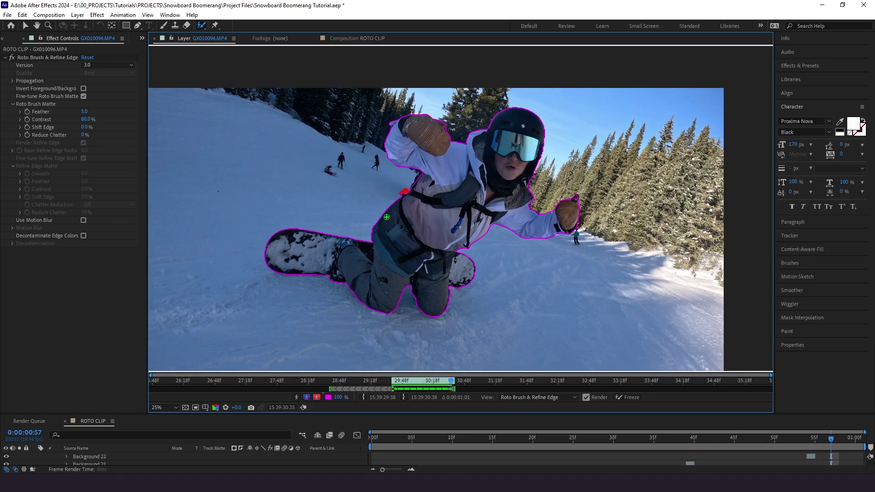
{"action": "left_click_drag", "start_coordinate": [465, 160], "coordinate": [416, 132]}
{"action": "left_click_drag", "start_coordinate": [545, 179], "coordinate": [511, 230]}
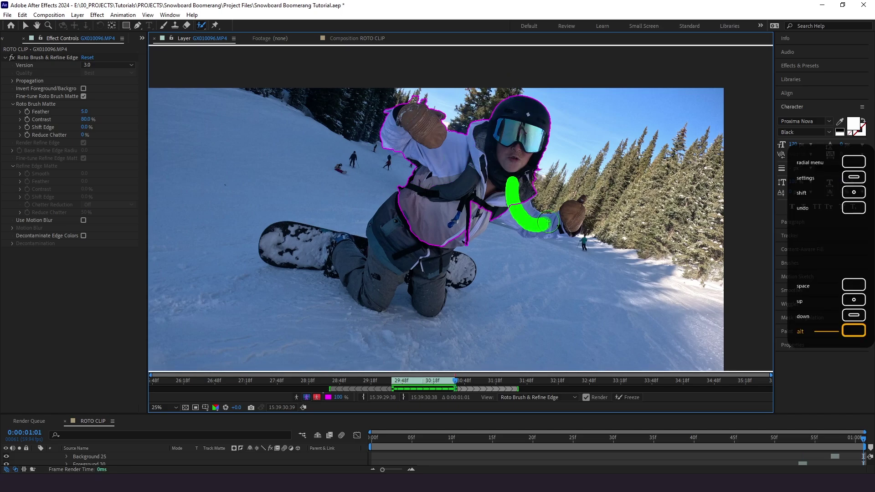
{"action": "left_click_drag", "start_coordinate": [490, 187], "coordinate": [438, 271]}
{"action": "left_click_drag", "start_coordinate": [339, 248], "coordinate": [278, 237]}
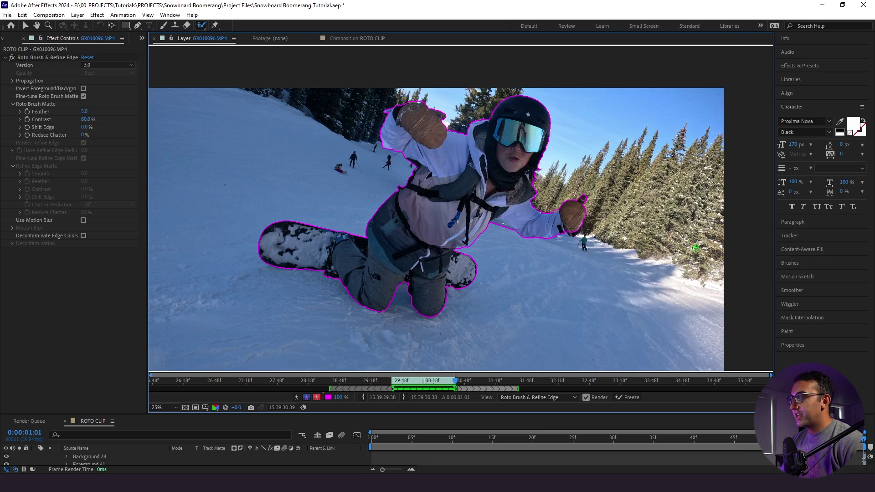
{"action": "left_click", "coordinate": [628, 396]}
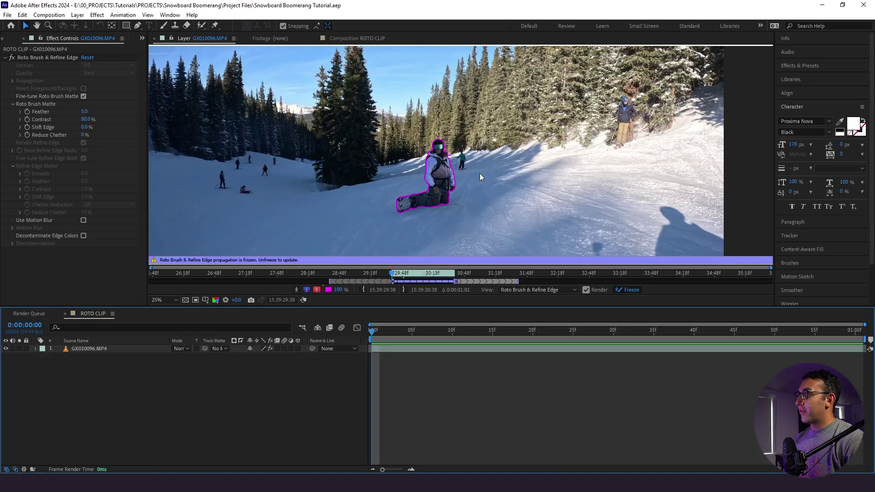
Step: Preview the cut-out rider in ROTO CLIP, briefly checking it over the transparency grid
{"action": "left_click", "coordinate": [351, 42]}
{"action": "key", "text": "space"}
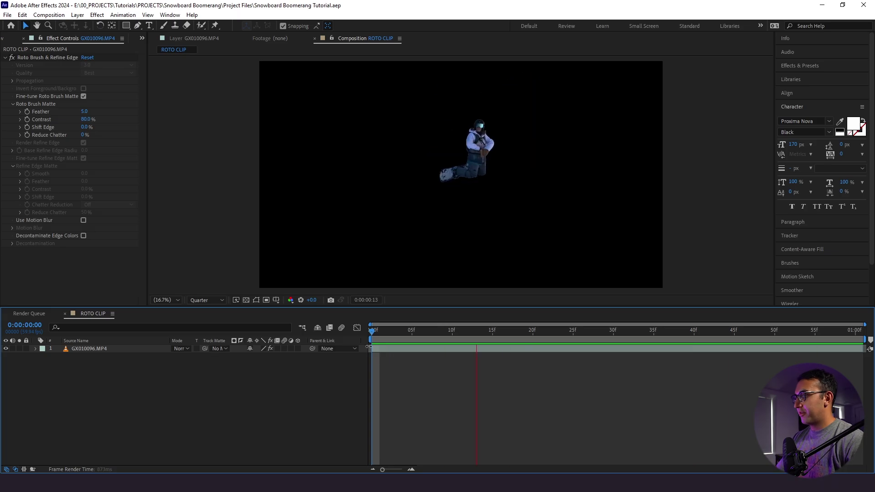
{"action": "key", "text": "space"}
{"action": "left_click", "coordinate": [246, 300]}
{"action": "key", "text": "space"}
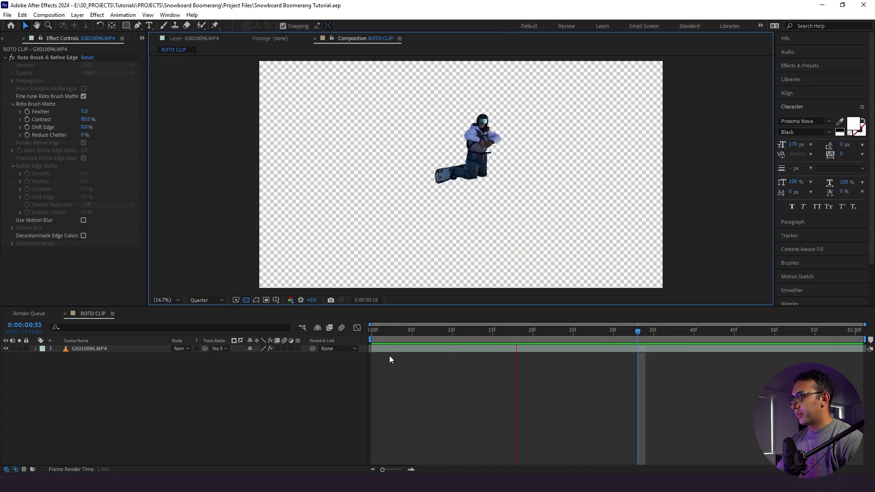
{"action": "left_click", "coordinate": [246, 300]}
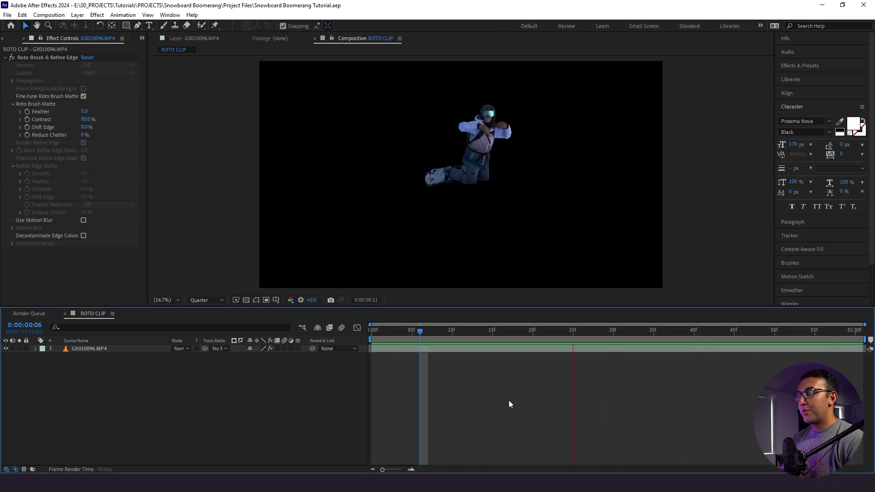
Step: Duplicate the rider layer and keyframe layer 2's Rotation at frames 45 and 52
{"action": "left_click", "coordinate": [731, 332]}
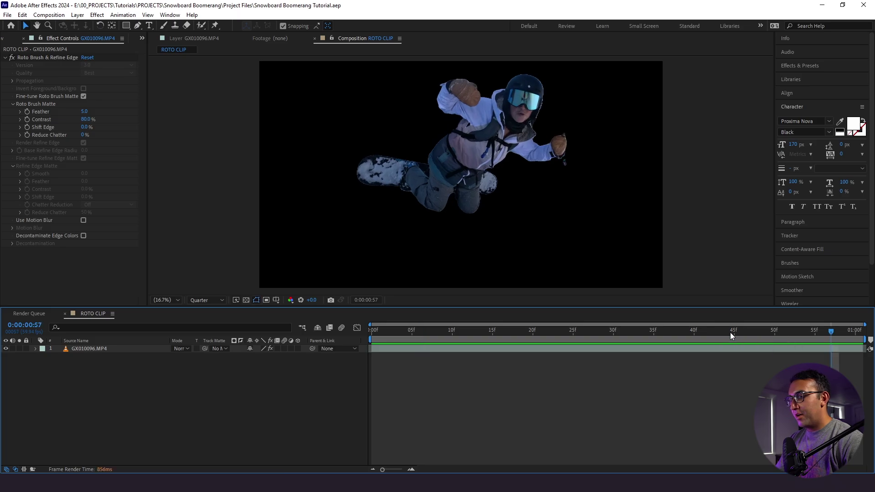
{"action": "left_click", "coordinate": [733, 349]}
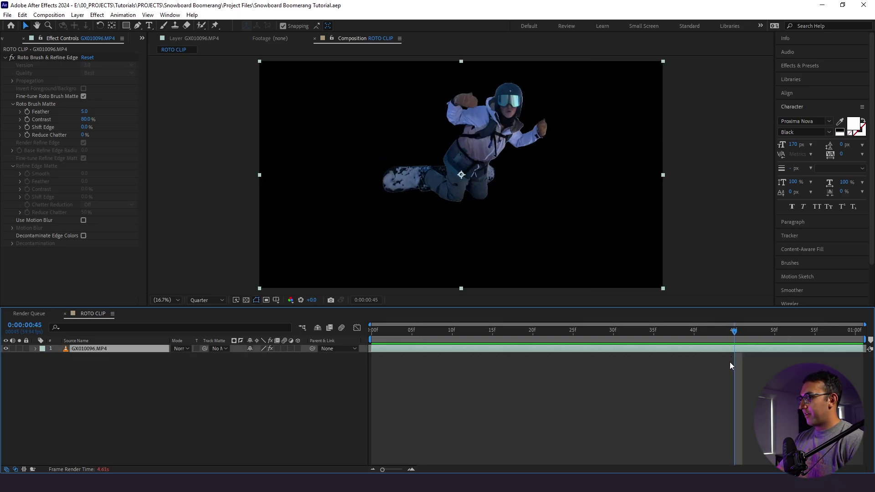
{"action": "key", "text": "ctrl+d"}
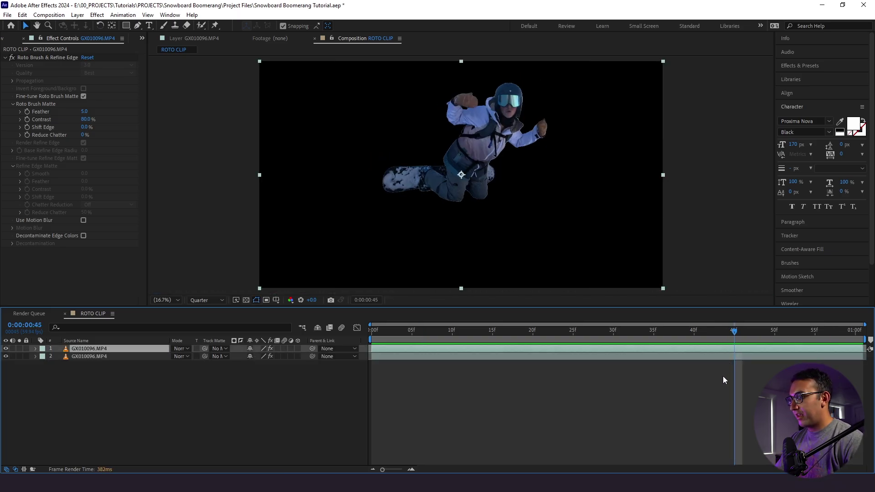
{"action": "left_click", "coordinate": [97, 356]}
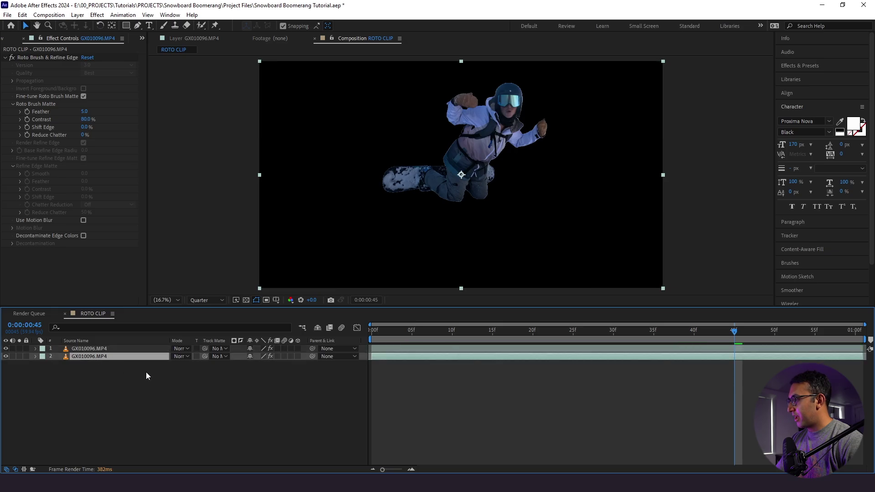
{"action": "left_click", "coordinate": [58, 365]}
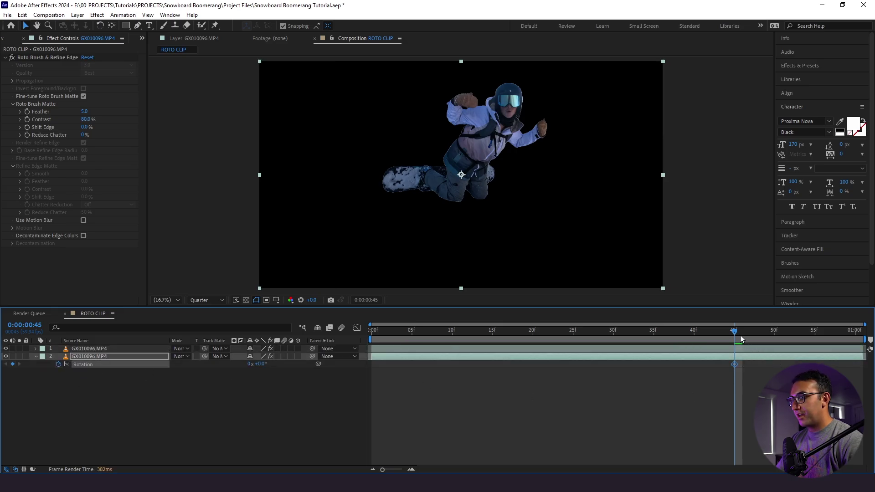
{"action": "left_click_drag", "start_coordinate": [737, 332], "coordinate": [791, 338]}
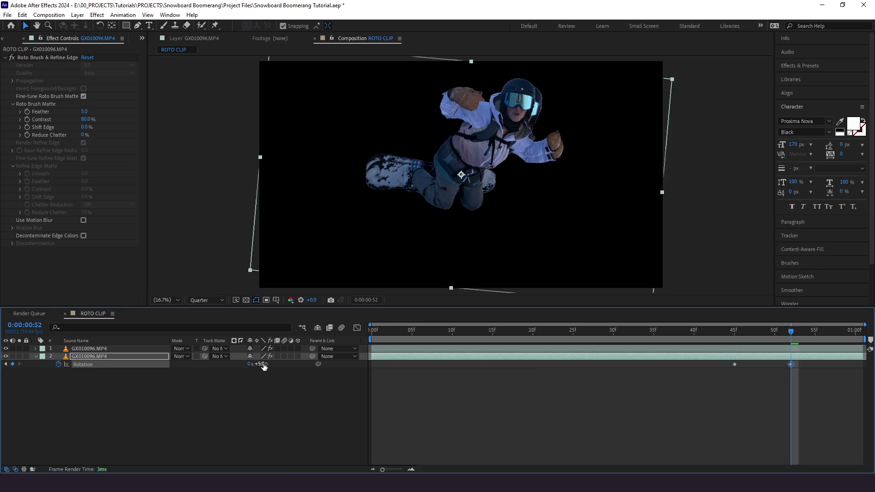
{"action": "left_click", "coordinate": [779, 409]}
{"action": "key", "text": "j"}
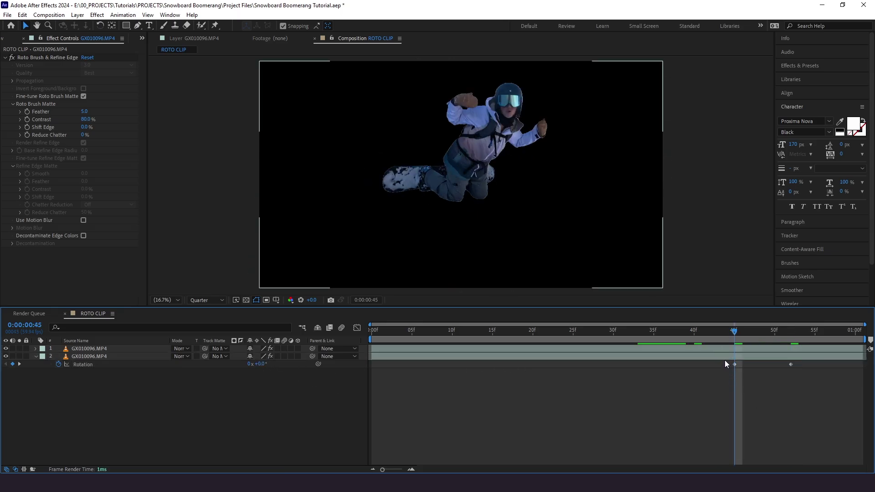
Step: Duplicate layer 2 with its keyframes and set layer 3's frame-52 Rotation to 13
{"action": "left_click", "coordinate": [725, 364]}
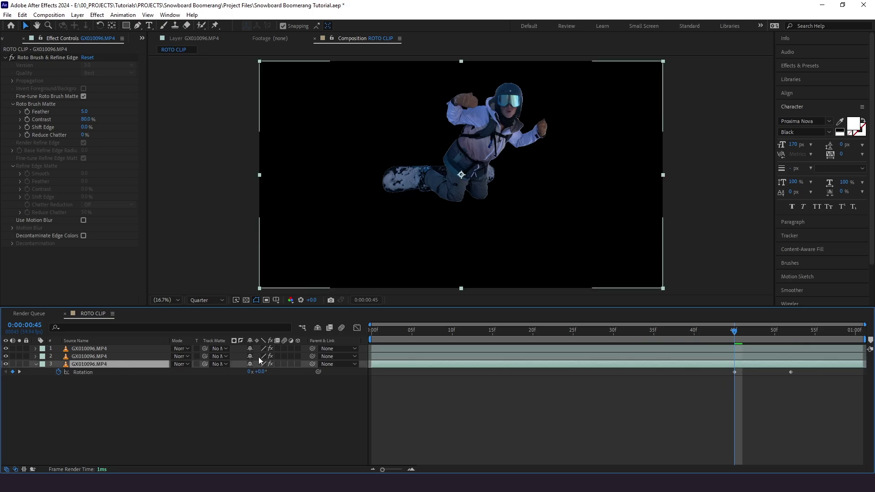
{"action": "key", "text": "ctrl+d"}
{"action": "key", "text": "k"}
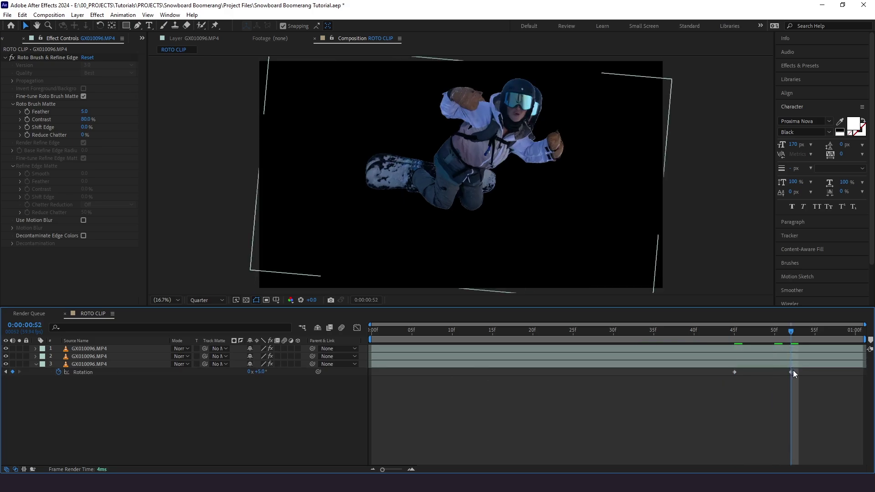
{"action": "left_click", "coordinate": [792, 372]}
{"action": "left_click", "coordinate": [258, 372]}
{"action": "type", "text": "13"}
{"action": "key", "text": "Return"}
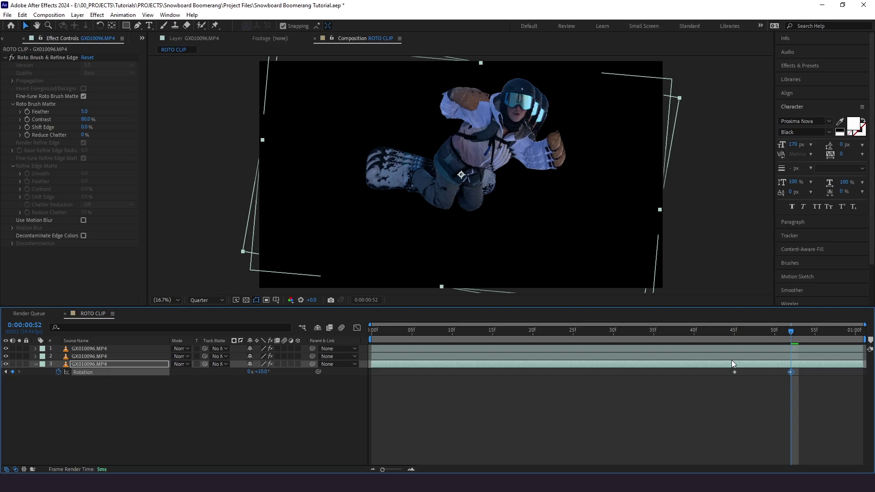
{"action": "key", "text": "u"}
Step: Reveal all Rotation keyframes and apply Easy Ease to the four keyframes
{"action": "left_click", "coordinate": [733, 406]}
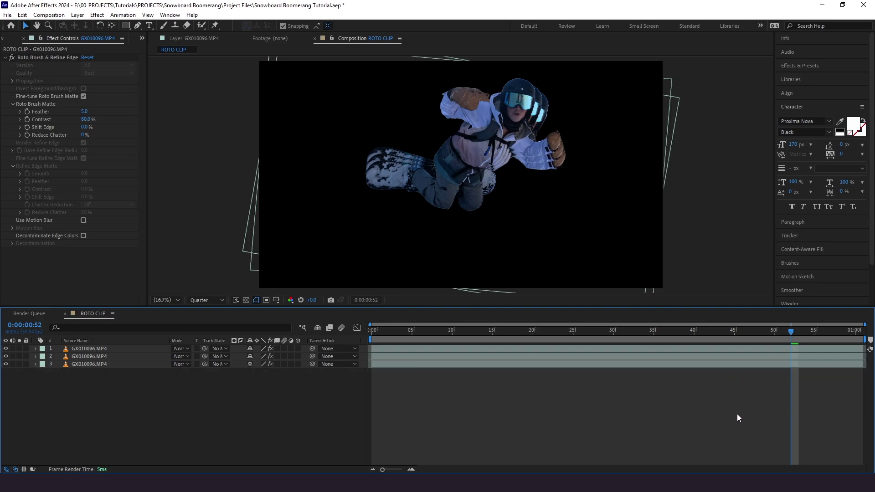
{"action": "key", "text": "ctrl+a"}
{"action": "key", "text": "u"}
{"action": "left_click", "coordinate": [736, 418]}
{"action": "left_click_drag", "start_coordinate": [804, 399], "coordinate": [719, 367]}
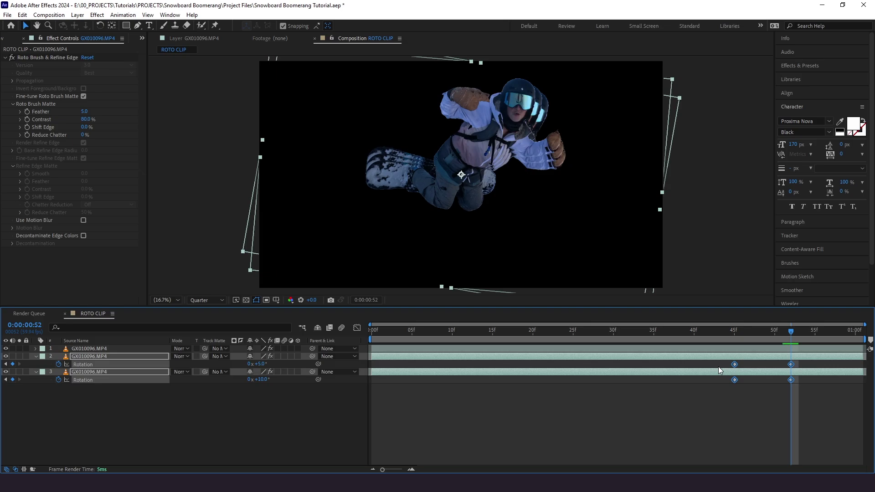
{"action": "key", "text": "F9"}
{"action": "left_click", "coordinate": [756, 392]}
{"action": "left_click", "coordinate": [84, 381]}
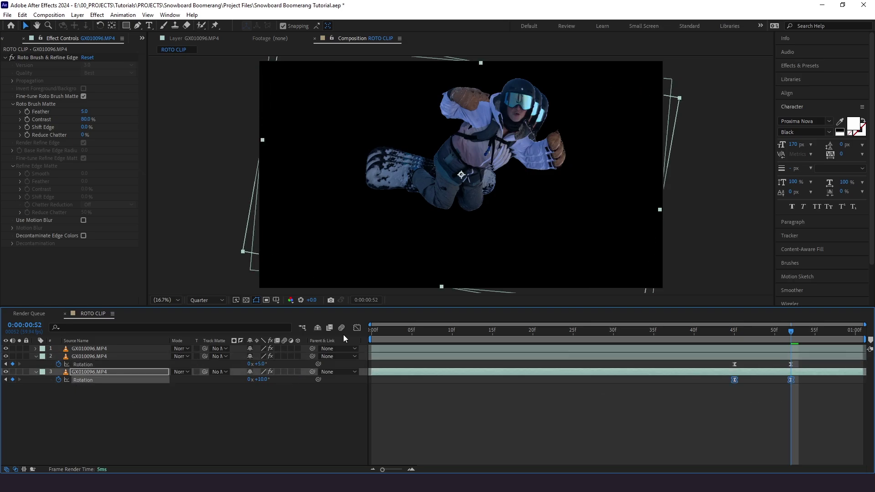
Step: Skew layer 3's rotation speed curve toward the start and copy that easing to layer 2 with EaseCopy
{"action": "left_click", "coordinate": [357, 328]}
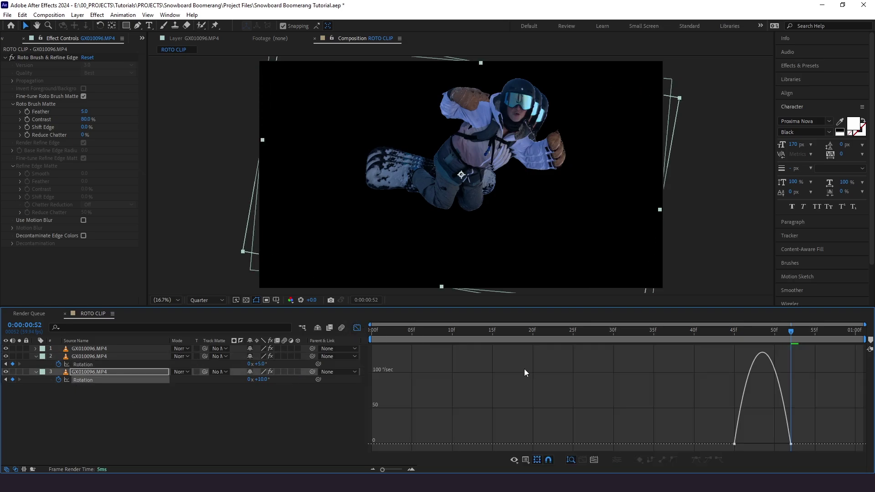
{"action": "left_click", "coordinate": [790, 443]}
{"action": "left_click_drag", "start_coordinate": [772, 444], "coordinate": [750, 444]}
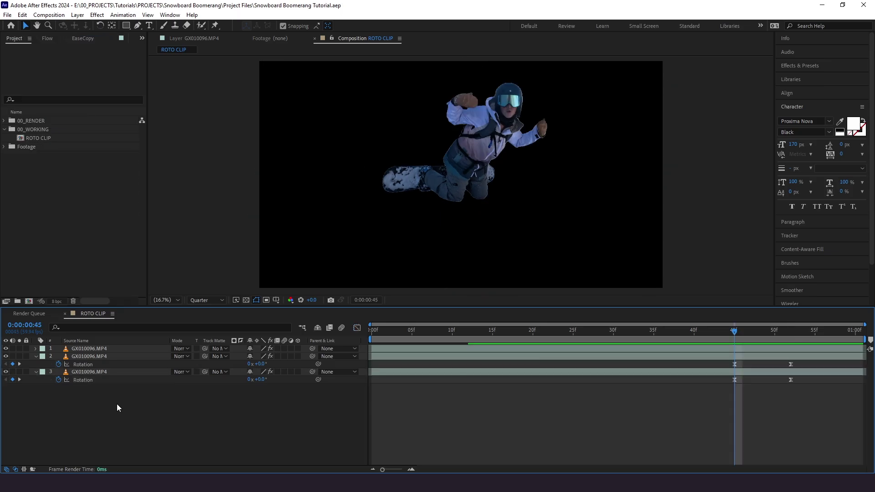
{"action": "left_click", "coordinate": [93, 381]}
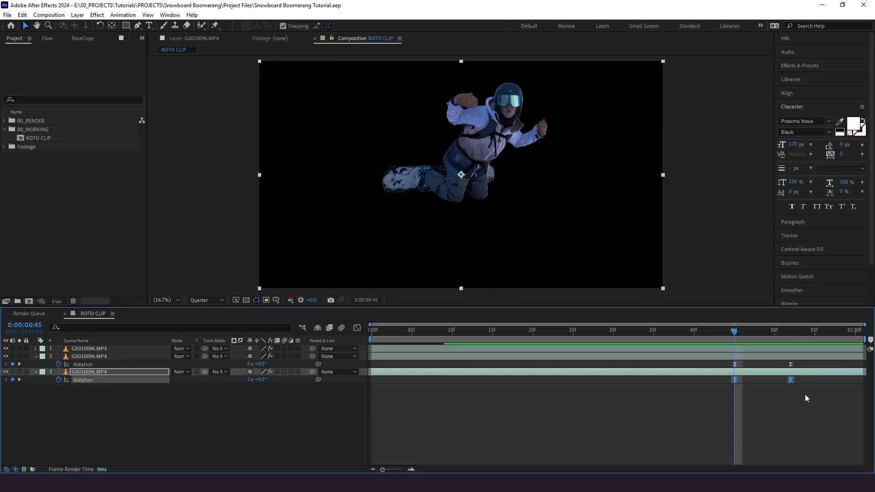
{"action": "left_click", "coordinate": [84, 41]}
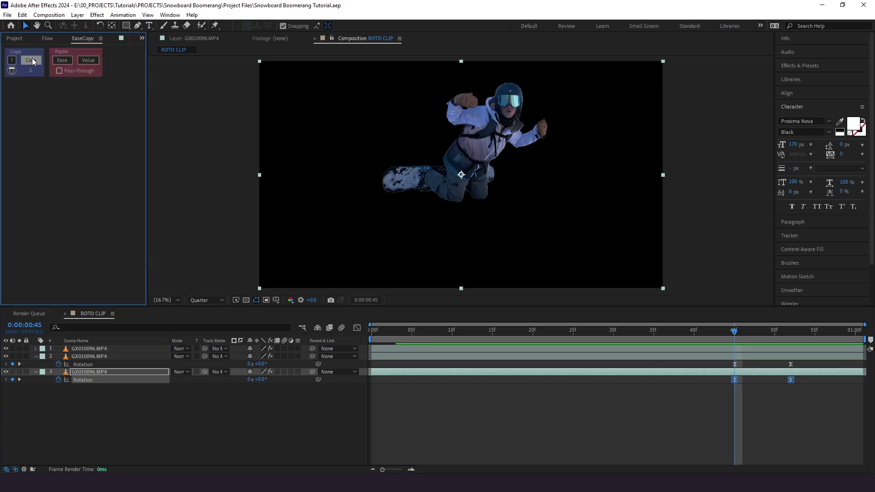
{"action": "left_click", "coordinate": [85, 364]}
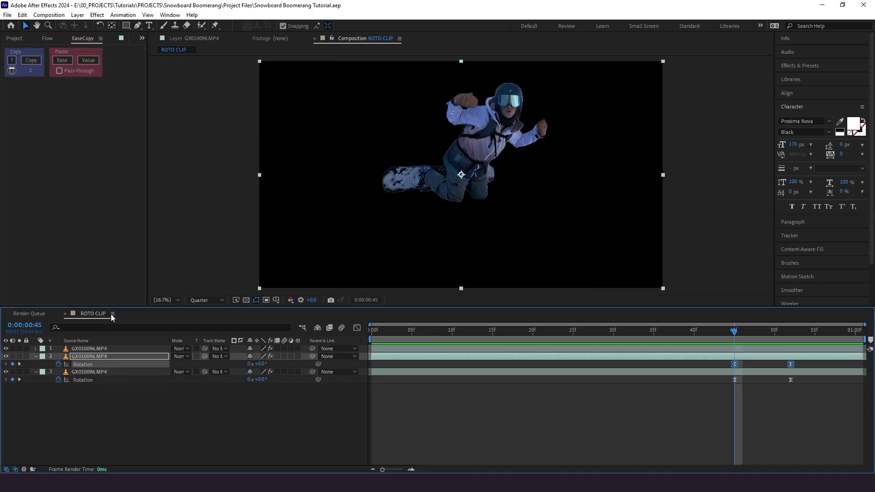
{"action": "left_click", "coordinate": [58, 59]}
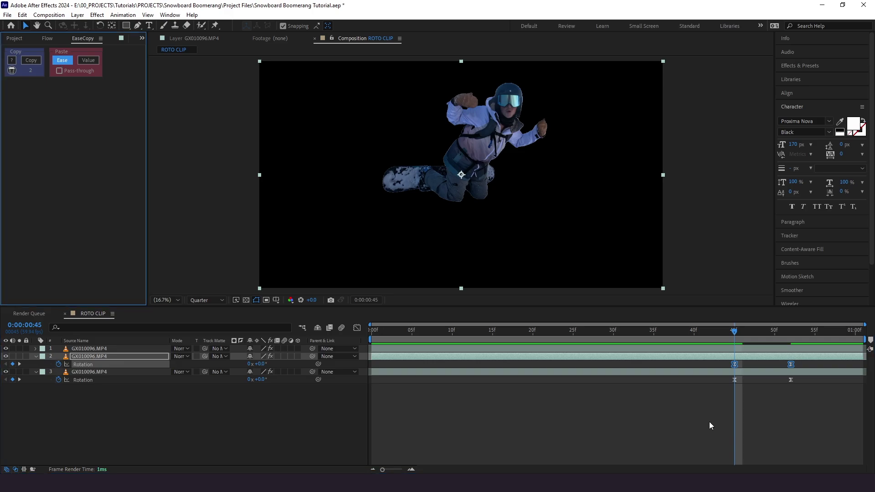
{"action": "left_click", "coordinate": [709, 422]}
Step: Shift layer 3's Rotation keyframes about 4 frames later and preview at frame 39
{"action": "left_click", "coordinate": [726, 339]}
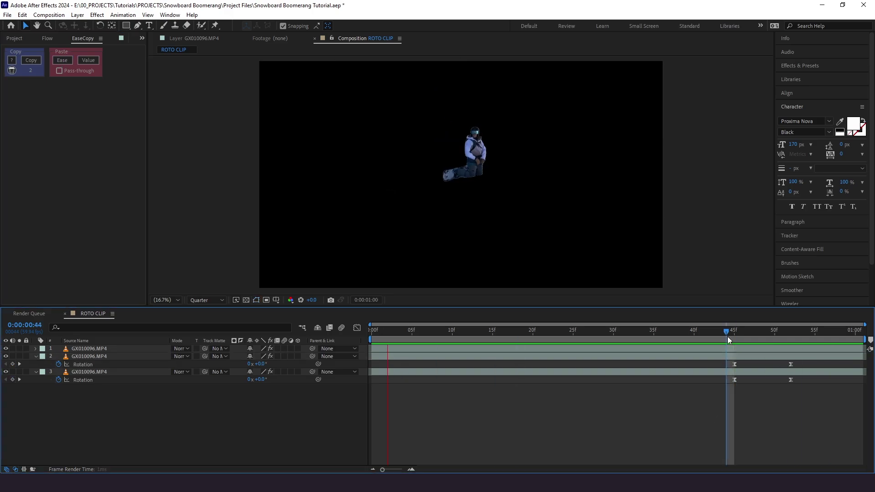
{"action": "left_click", "coordinate": [722, 337]}
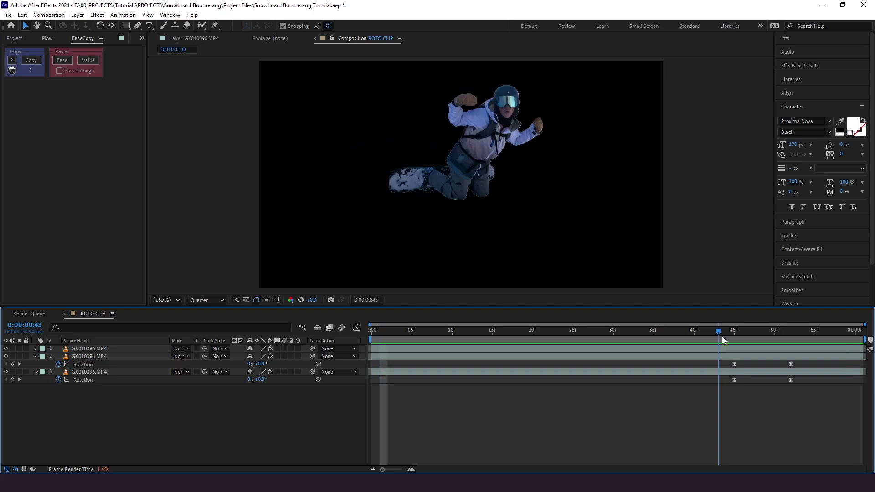
{"action": "left_click", "coordinate": [734, 337]}
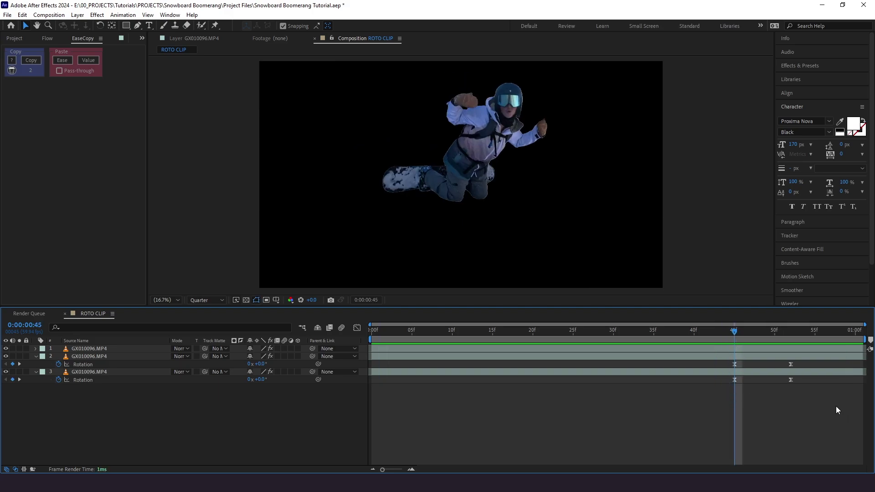
{"action": "mouse_move", "coordinate": [765, 400]}
{"action": "left_mouse_down"}
{"action": "mouse_move", "coordinate": [718, 381]}
{"action": "mouse_move", "coordinate": [763, 382]}
{"action": "mouse_move", "coordinate": [764, 396]}
{"action": "left_mouse_up"}
{"action": "left_click", "coordinate": [765, 397]}
{"action": "left_click", "coordinate": [686, 333]}
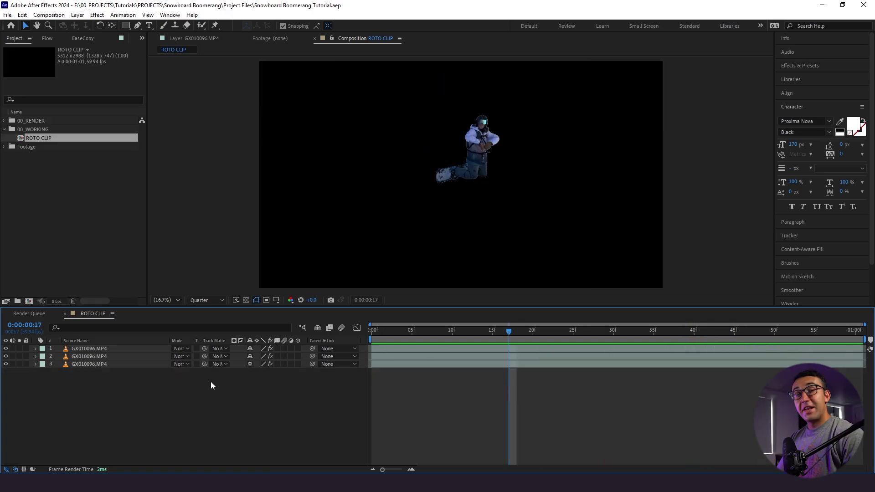
Step: Rename the three layers Original Roto, Copy 1 and Copy 2
{"action": "left_click", "coordinate": [108, 356]}
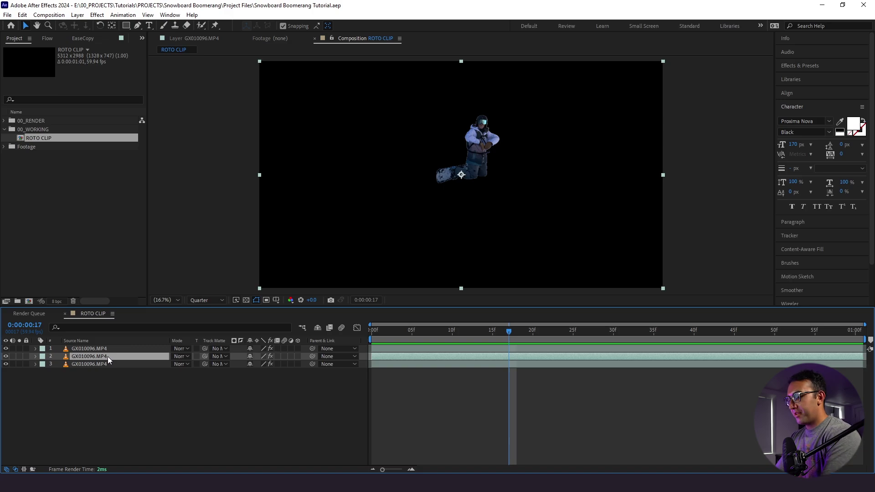
{"action": "left_click", "coordinate": [88, 347]}
{"action": "key", "text": "Return"}
{"action": "type", "text": "O"}
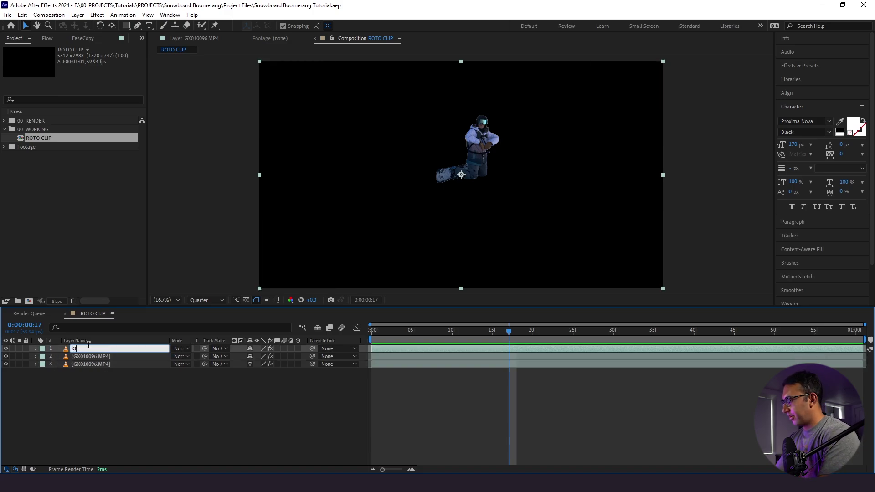
{"action": "type", "text": "riginal Roto"}
{"action": "left_click", "coordinate": [91, 356]}
{"action": "key", "text": "Return"}
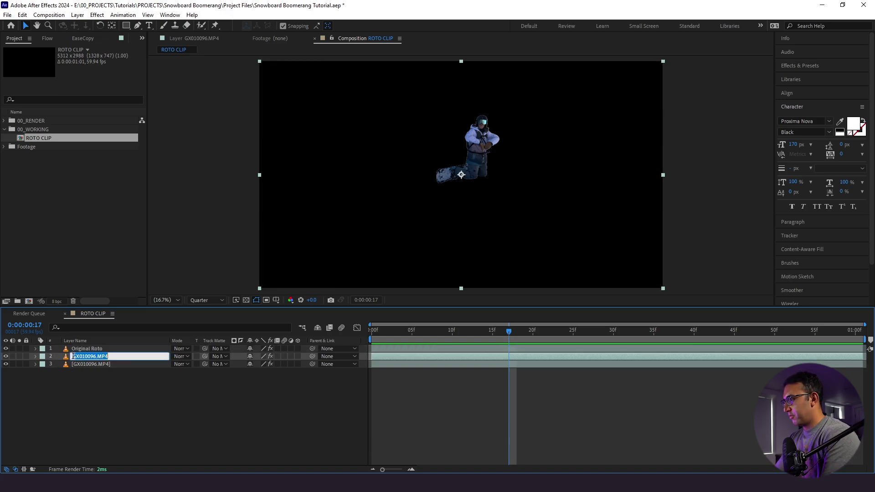
{"action": "type", "text": "copy 1"}
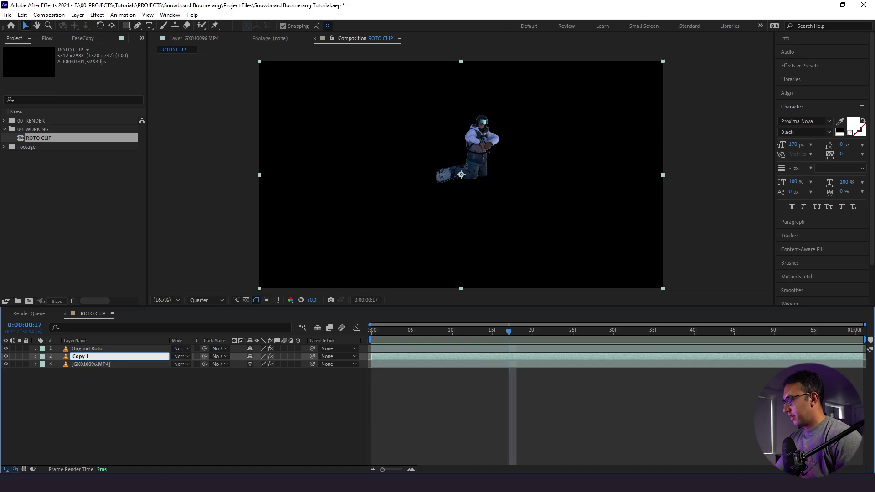
{"action": "left_click", "coordinate": [81, 364]}
{"action": "key", "text": "Return"}
{"action": "type", "text": "Copy 2"}
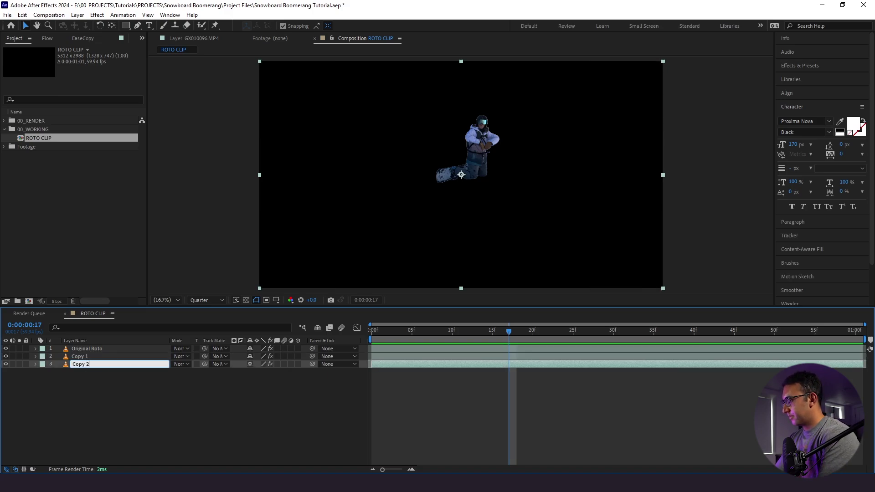
{"action": "key", "text": "Return"}
Step: Duplicate Original Roto as 'Background' and move it to the bottom of the stack
{"action": "left_click", "coordinate": [85, 349]}
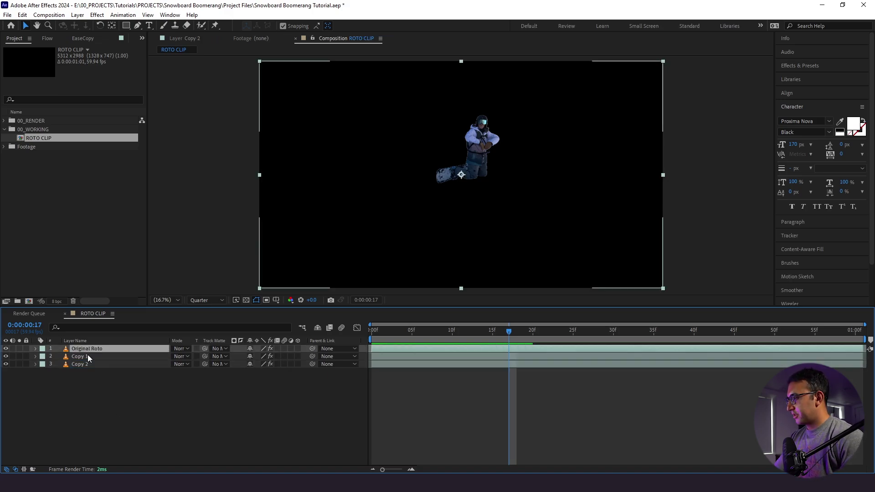
{"action": "key", "text": "ctrl+d"}
{"action": "key", "text": "Return"}
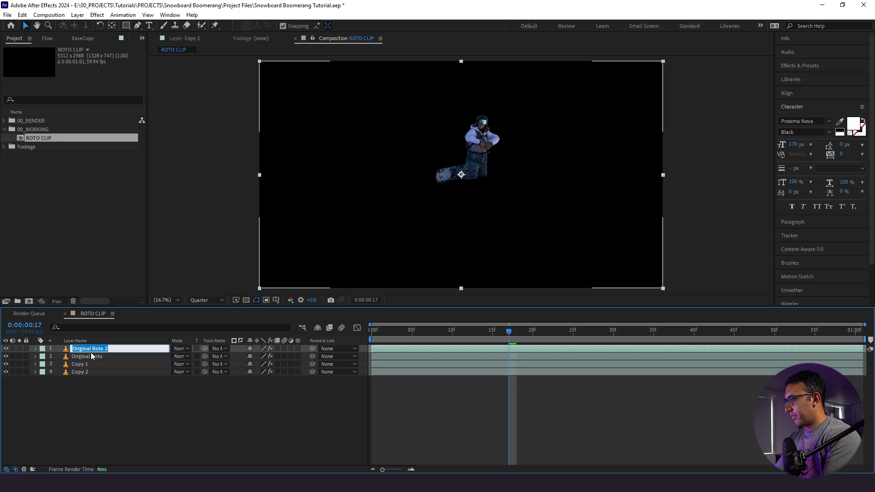
{"action": "type", "text": "Background"}
{"action": "left_click", "coordinate": [102, 397]}
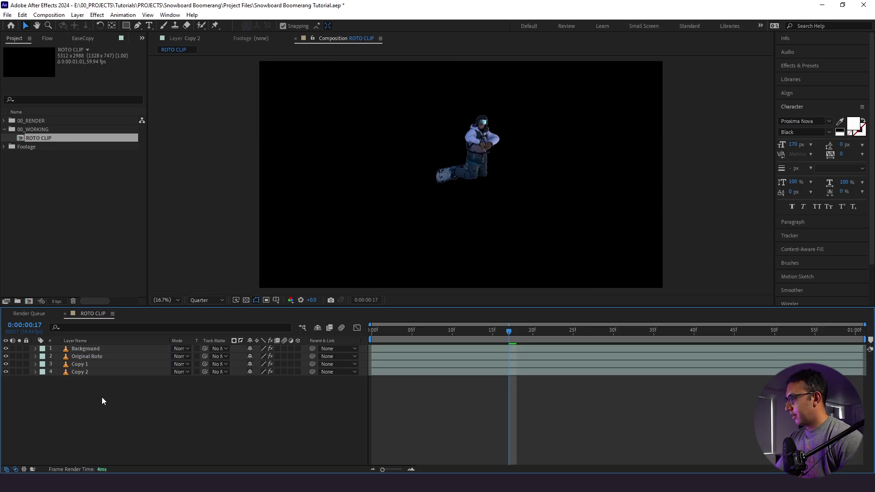
{"action": "left_click_drag", "start_coordinate": [100, 349], "coordinate": [102, 377]}
{"action": "left_click", "coordinate": [99, 410]}
Step: Delete the Roto Brush effect from the Background layer to show the full snow scene
{"action": "left_click", "coordinate": [101, 374]}
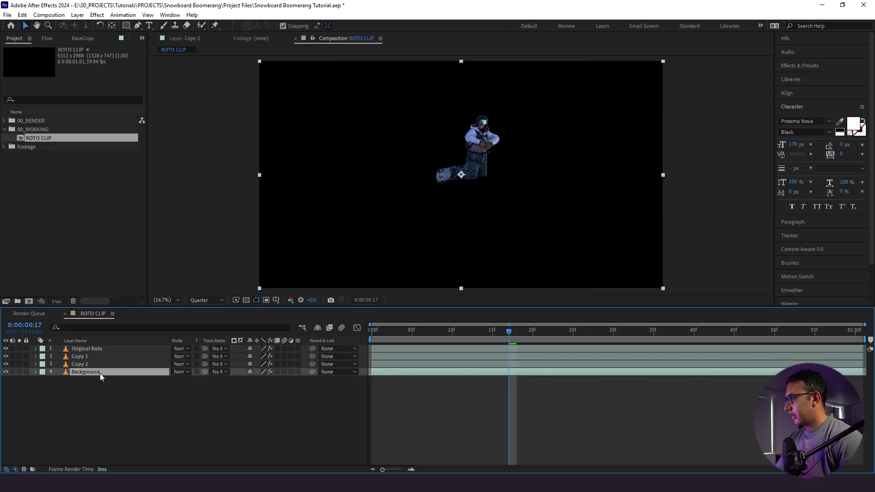
{"action": "left_click", "coordinate": [121, 38]}
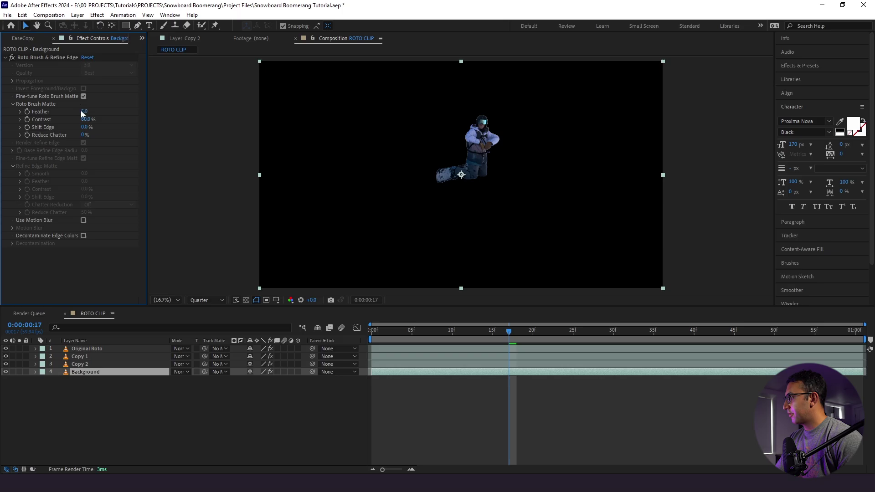
{"action": "left_click", "coordinate": [43, 60]}
{"action": "key", "text": "Delete"}
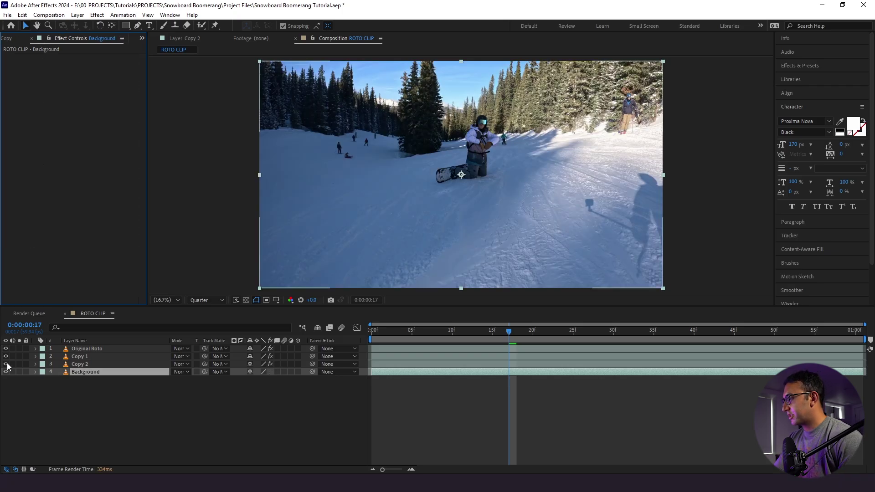
{"action": "left_click", "coordinate": [112, 416]}
{"action": "key", "text": "q"}
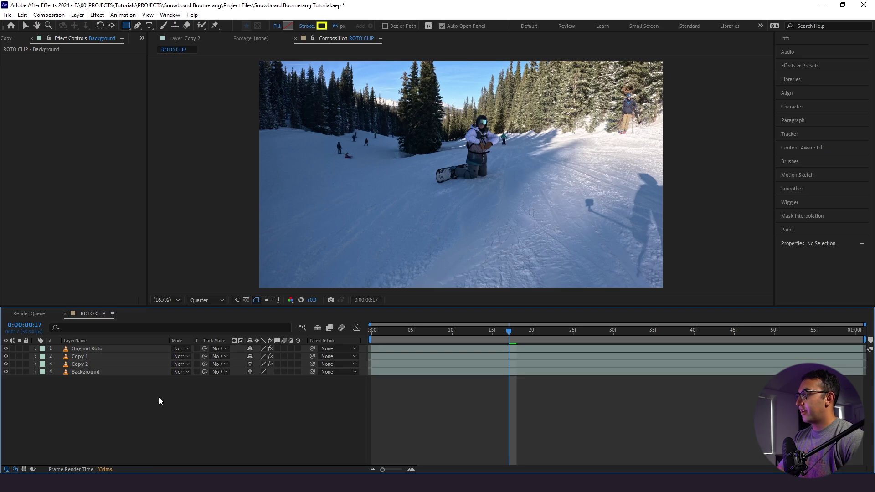
Step: Apply Lumetri Color to the Original Roto layer and set its Temperature
{"action": "left_click", "coordinate": [122, 349]}
{"action": "key", "text": "ctrl+space"}
{"action": "type", "text": "lumet"}
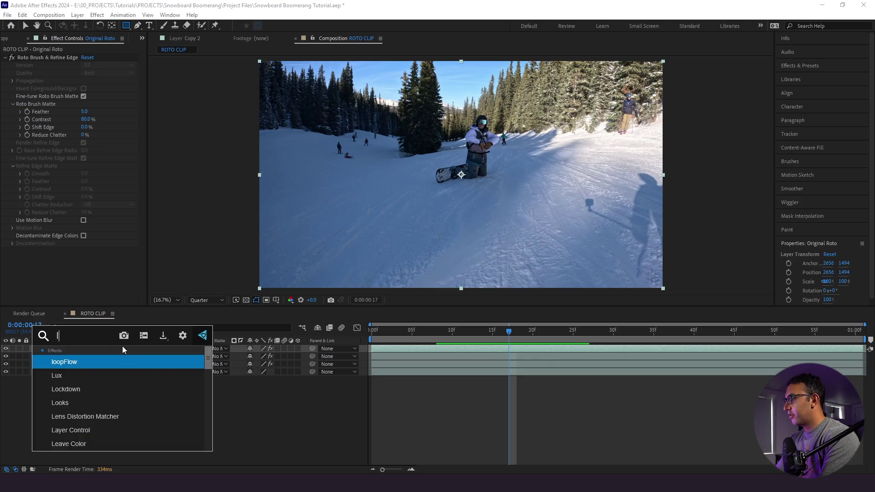
{"action": "key", "text": "Return"}
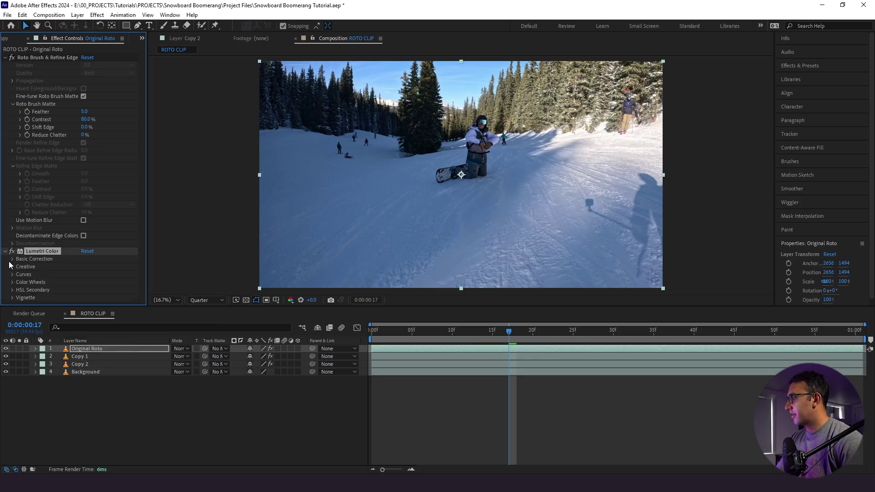
{"action": "left_click", "coordinate": [12, 259]}
{"action": "scroll", "coordinate": [25, 258], "scroll_direction": "down", "scroll_amount": 5}
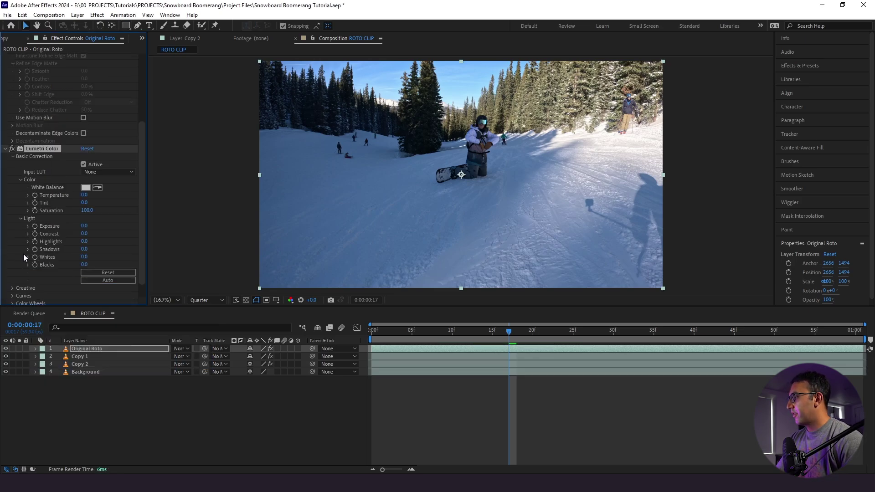
{"action": "left_click", "coordinate": [84, 195]}
{"action": "type", "text": "-"}
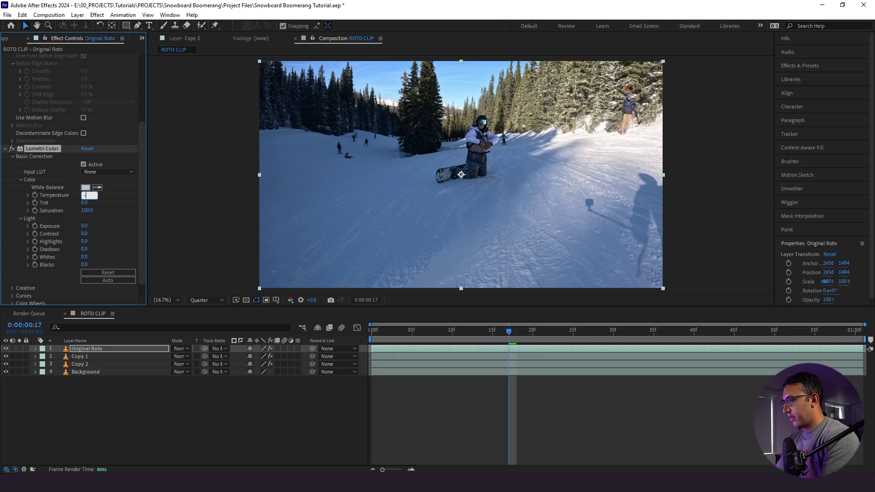
{"action": "type", "text": "10"}
{"action": "key", "text": "Return"}
Step: Set Temperature to -30 and Highlights to -90, and adjust Exposure, Shadows and Whites
{"action": "key", "text": "Return"}
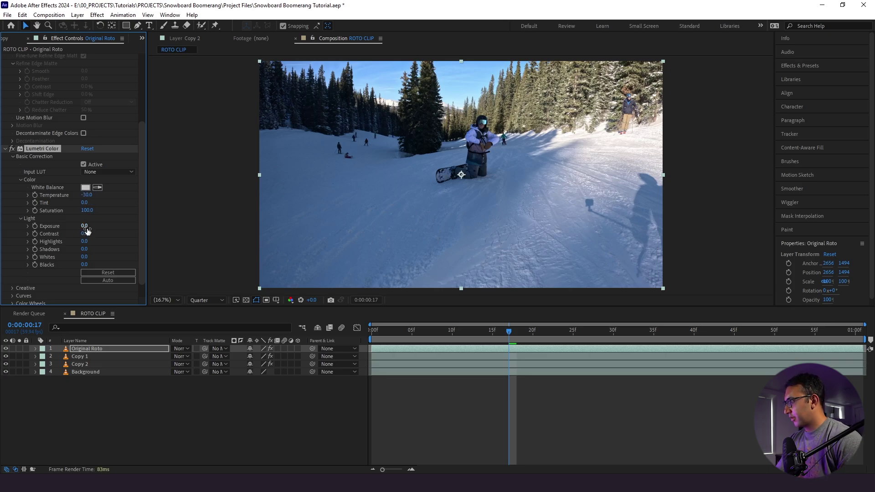
{"action": "left_click", "coordinate": [87, 227]}
{"action": "key", "text": "Return"}
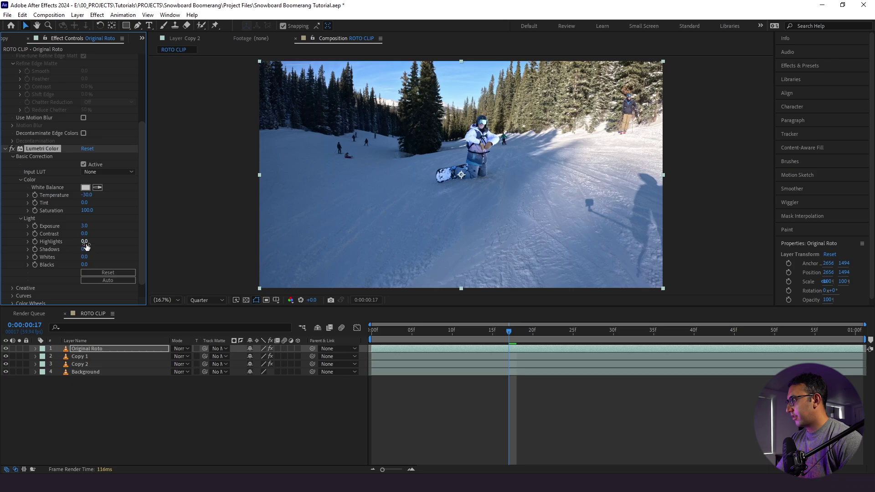
{"action": "left_click", "coordinate": [85, 241]}
{"action": "key", "text": "Return"}
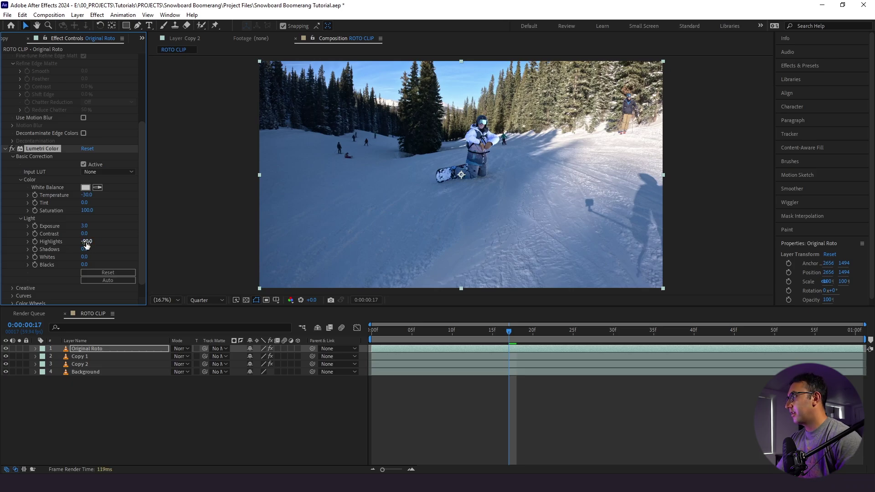
{"action": "left_click", "coordinate": [85, 249]}
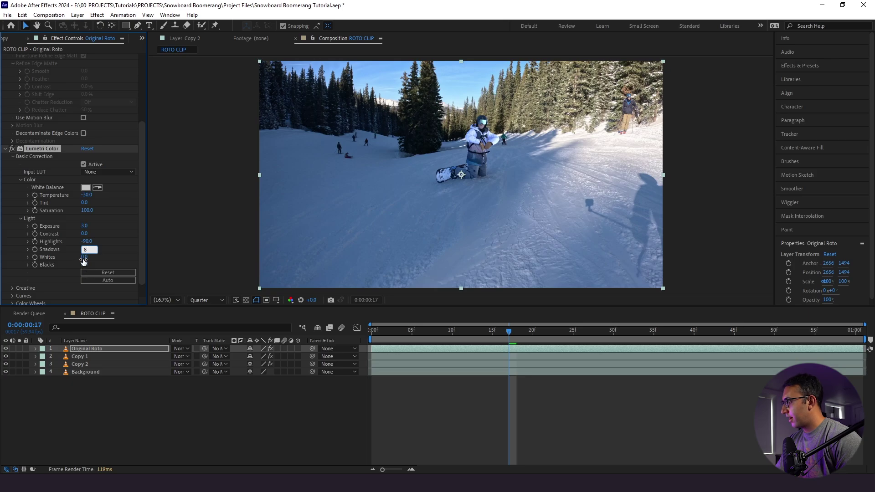
{"action": "left_click", "coordinate": [84, 258]}
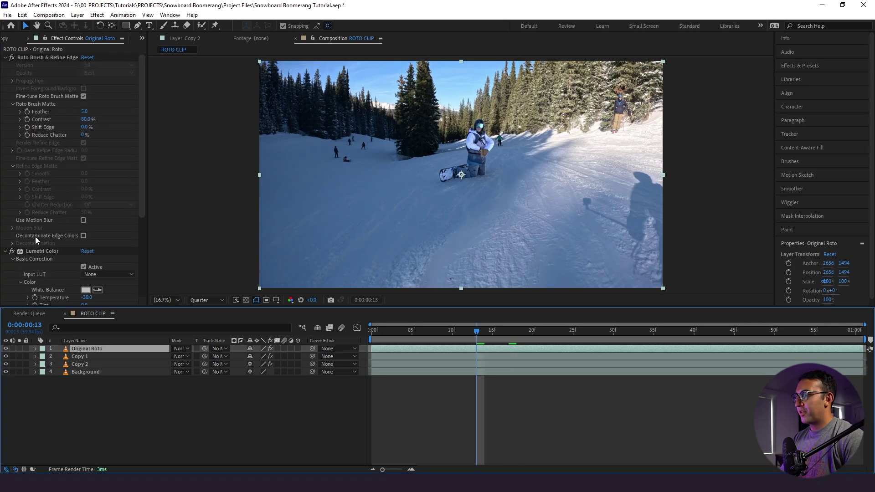
Step: Paste the Lumetri effect onto Background with Exposure 2 and Temperature -10
{"action": "left_click", "coordinate": [43, 251]}
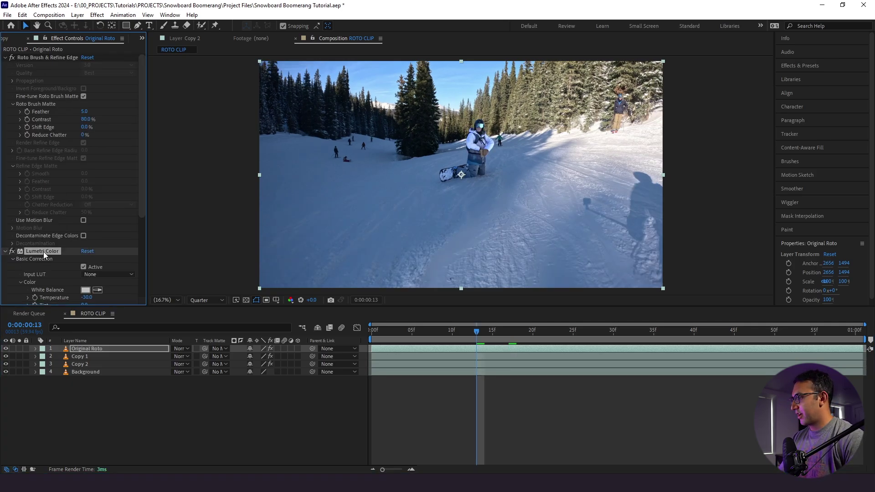
{"action": "left_click", "coordinate": [91, 373]}
{"action": "key", "text": "ctrl+v"}
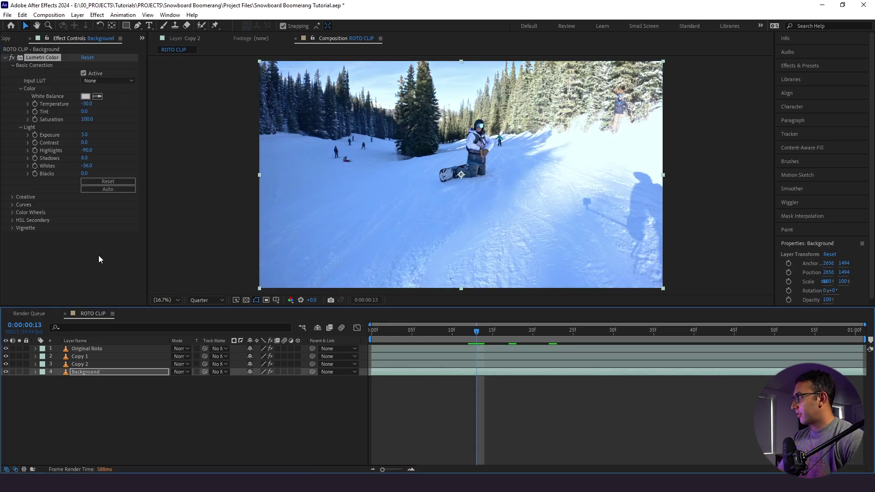
{"action": "left_click", "coordinate": [84, 135]}
{"action": "type", "text": "2"}
{"action": "key", "text": "Return"}
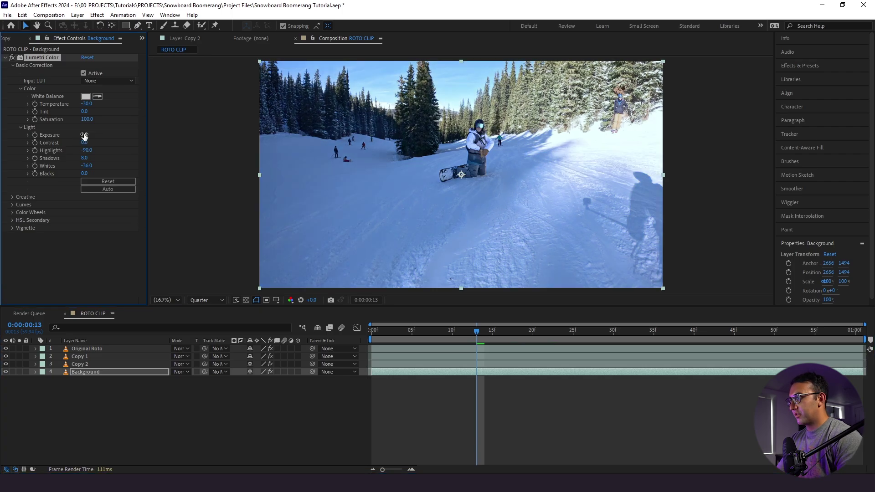
{"action": "left_click", "coordinate": [86, 104]}
{"action": "type", "text": "-10"}
{"action": "key", "text": "Return"}
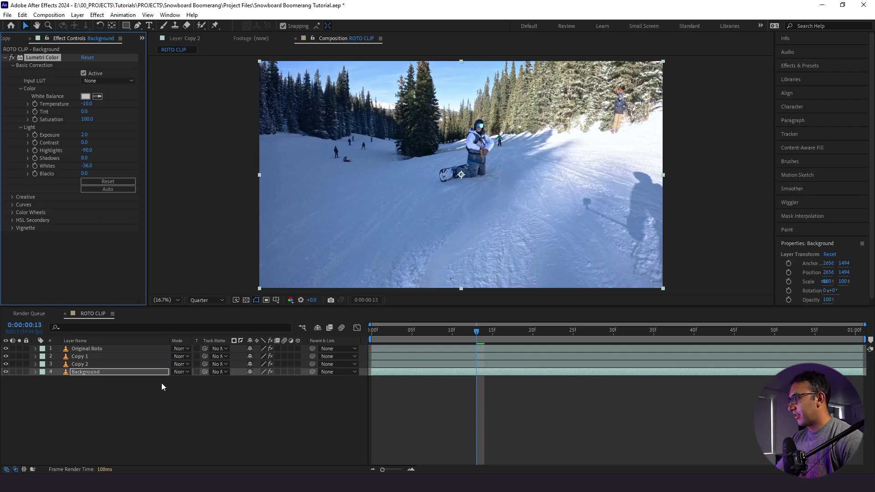
Step: Preview frame 55, return to the first frame, and solo the Background layer
{"action": "left_click", "coordinate": [815, 331]}
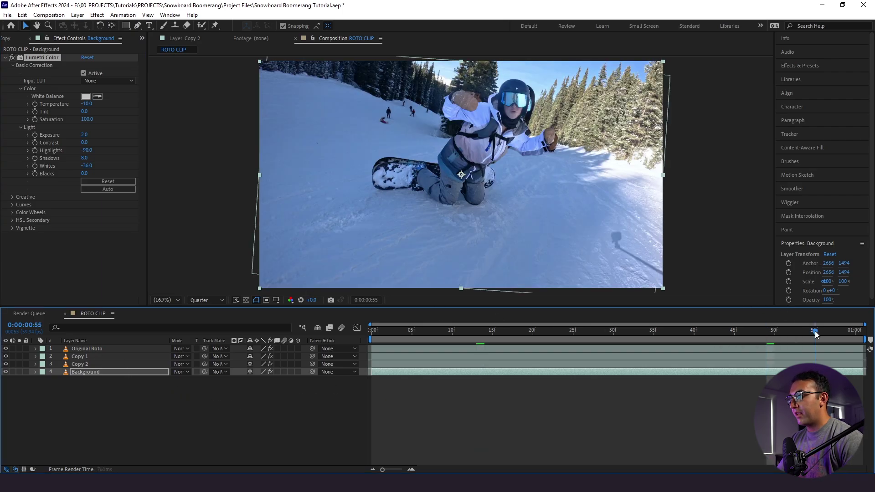
{"action": "left_click", "coordinate": [107, 357]}
{"action": "left_click", "coordinate": [104, 365], "text": "shift"}
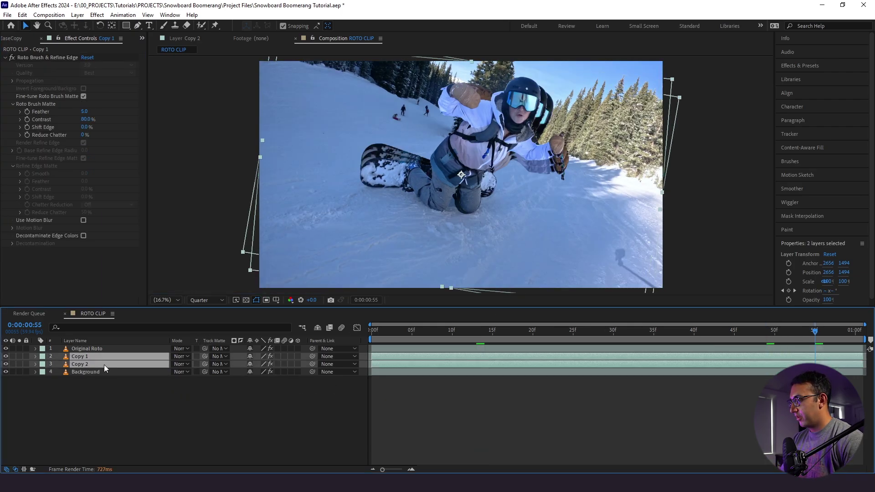
{"action": "left_click_drag", "start_coordinate": [104, 364], "coordinate": [106, 357]}
{"action": "left_click", "coordinate": [679, 398]}
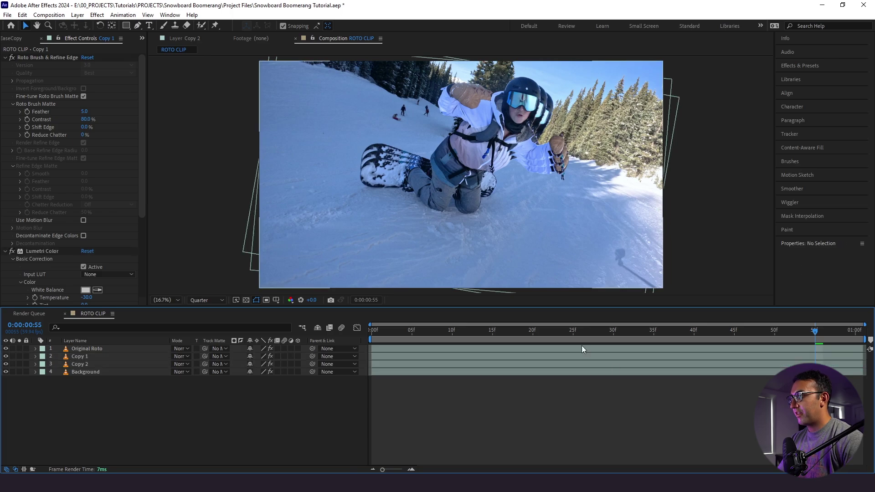
{"action": "left_click_drag", "start_coordinate": [581, 330], "coordinate": [500, 331]}
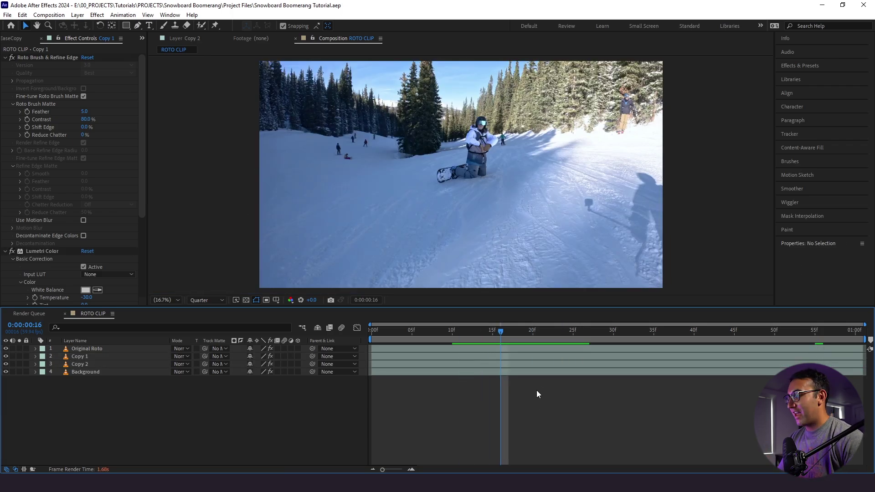
{"action": "left_click_drag", "start_coordinate": [458, 332], "coordinate": [372, 331]}
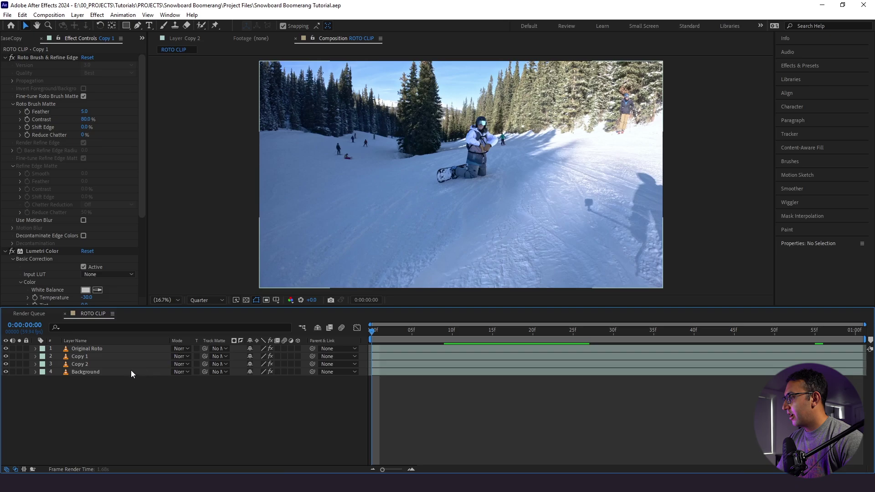
{"action": "left_click", "coordinate": [19, 373]}
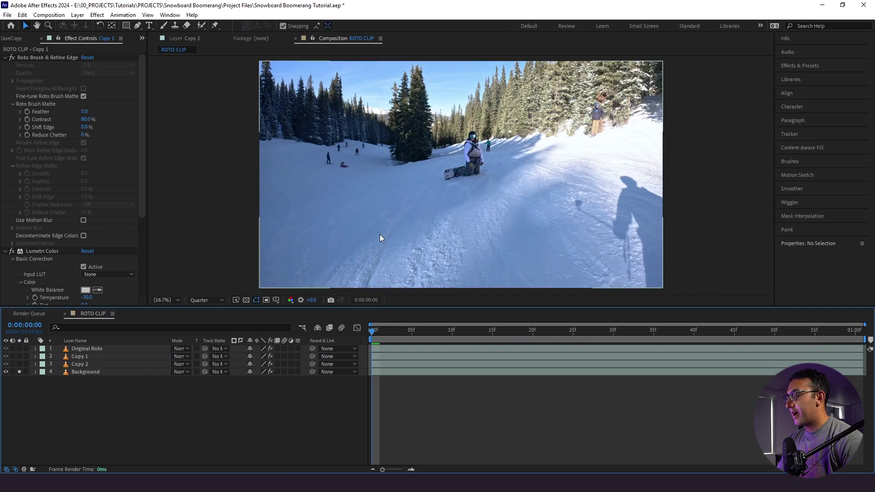
Step: Draw a rectangular mask on Background that extends past every frame edge
{"action": "key", "text": "comma"}
{"action": "left_click", "coordinate": [78, 371]}
{"action": "key", "text": "q"}
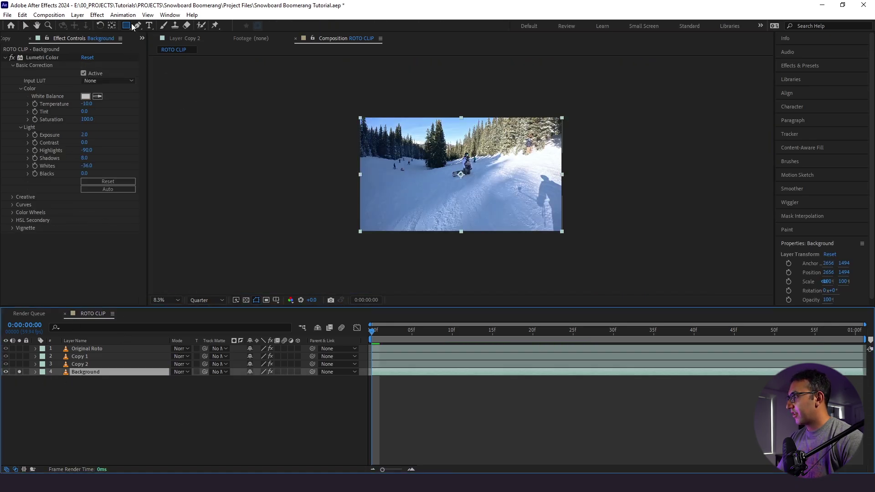
{"action": "left_click_drag", "start_coordinate": [322, 73], "coordinate": [500, 251]}
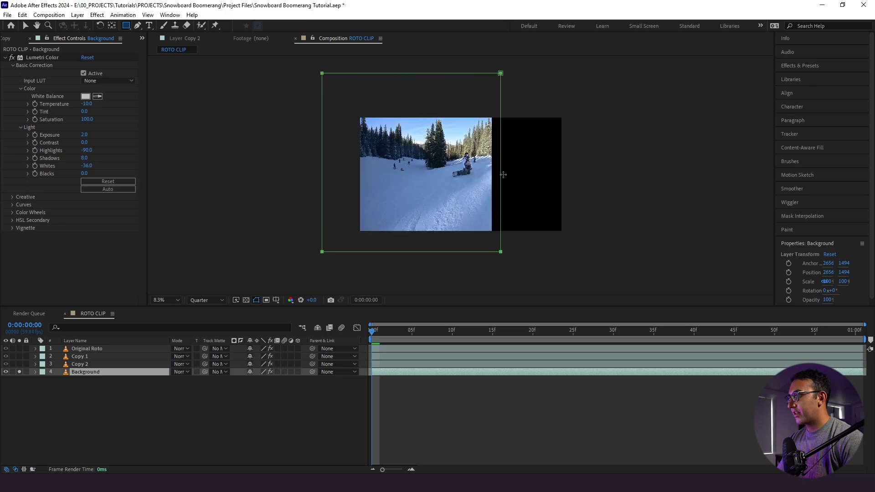
{"action": "mouse_move", "coordinate": [503, 174]}
{"action": "left_mouse_down"}
{"action": "mouse_move", "coordinate": [573, 204]}
{"action": "mouse_move", "coordinate": [550, 200]}
{"action": "mouse_move", "coordinate": [578, 200]}
{"action": "left_mouse_up"}
{"action": "left_click", "coordinate": [105, 424]}
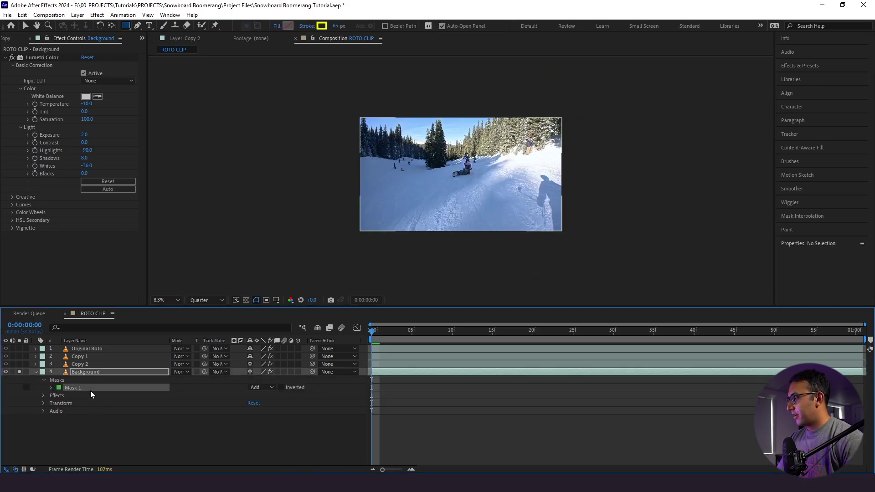
{"action": "left_click", "coordinate": [90, 390]}
{"action": "key", "text": "v"}
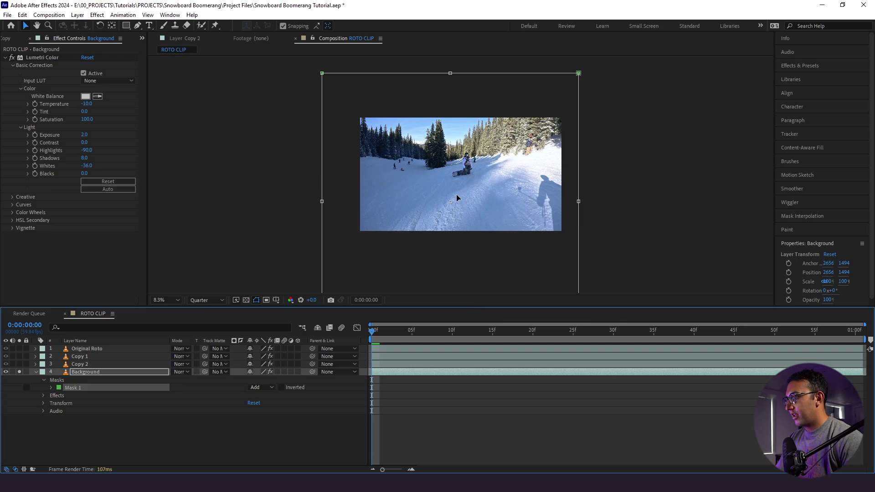
{"action": "left_click_drag", "start_coordinate": [458, 197], "coordinate": [466, 171]}
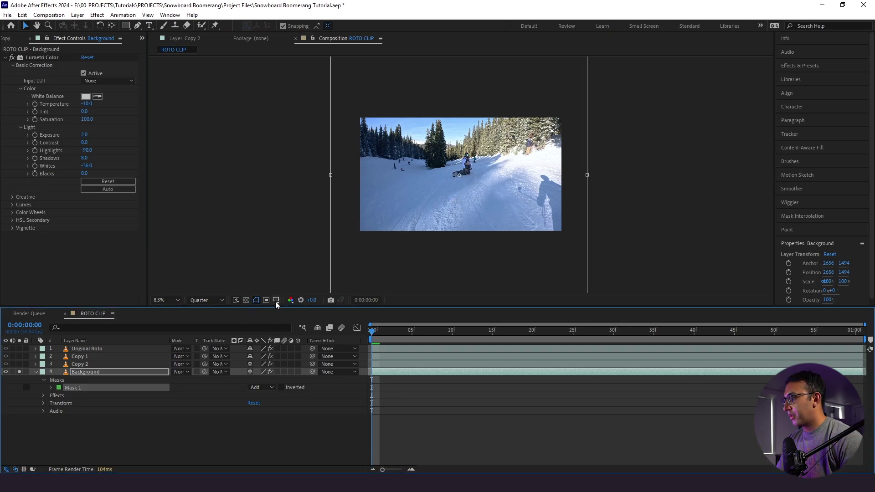
Step: Turn on the Title/Action Safe guides and fit the whole frame in view
{"action": "left_click", "coordinate": [275, 299]}
{"action": "left_click", "coordinate": [280, 310]}
{"action": "left_click", "coordinate": [83, 423]}
{"action": "left_click", "coordinate": [79, 388]}
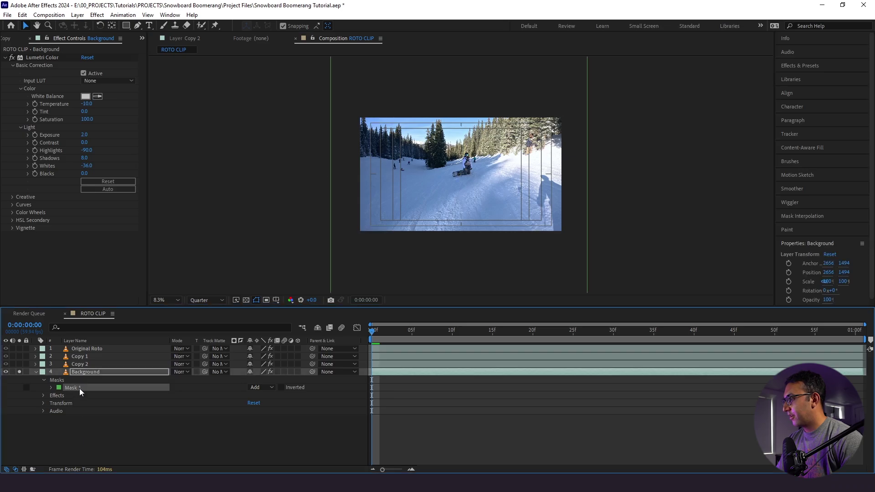
{"action": "scroll", "coordinate": [467, 214], "scroll_direction": "up", "scroll_amount": 7}
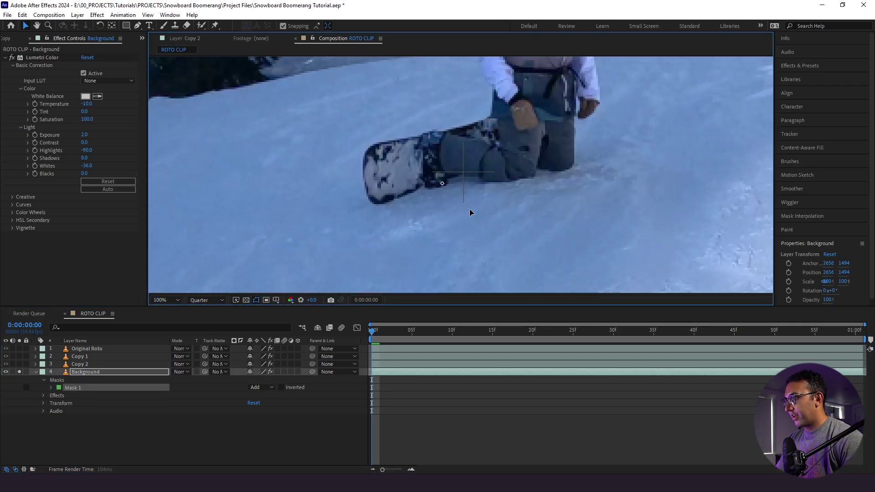
{"action": "scroll", "coordinate": [482, 203], "scroll_direction": "up", "scroll_amount": 3}
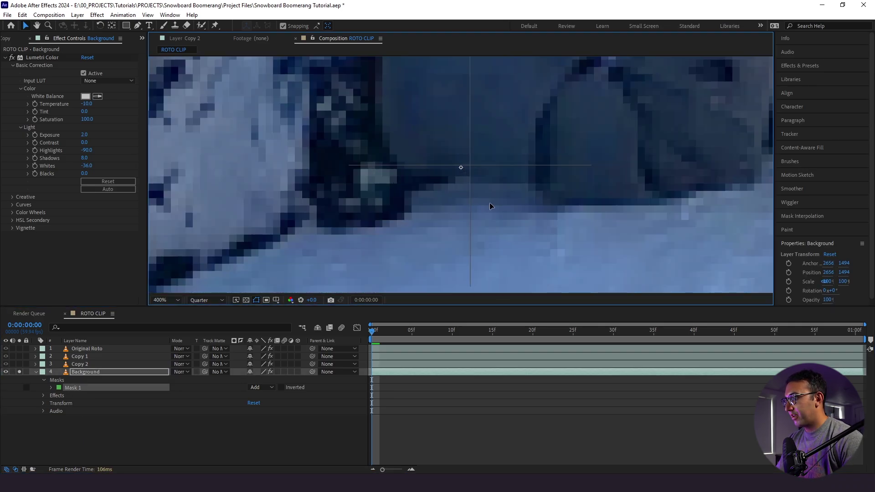
{"action": "key", "text": "shift+slash"}
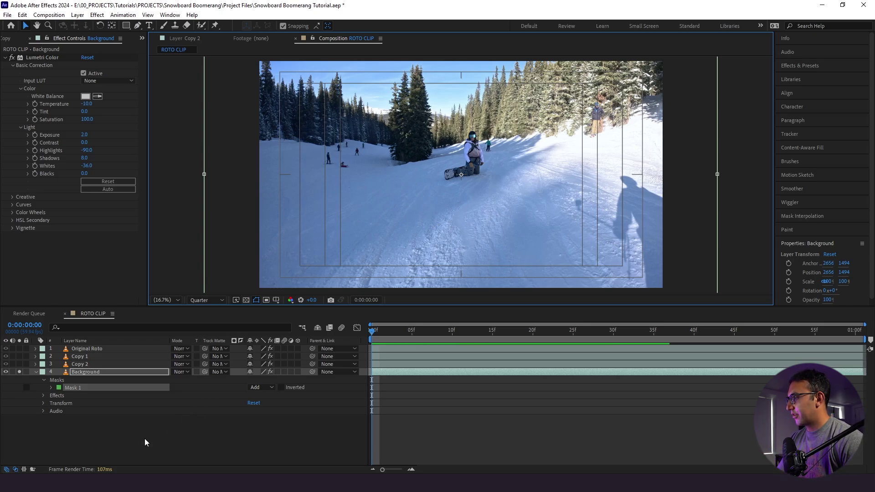
Step: Keyframe Mask 1's full-frame path at frame 0, then go to the clip's last frame
{"action": "left_click", "coordinate": [82, 388]}
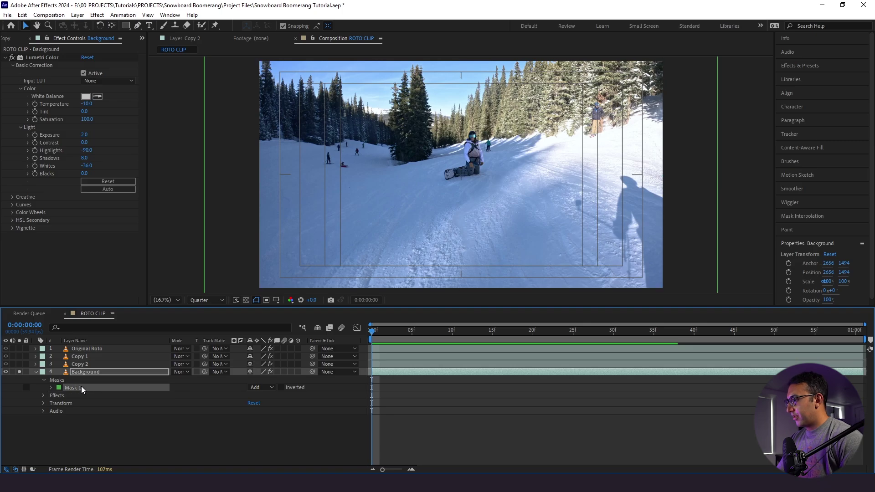
{"action": "key", "text": "m"}
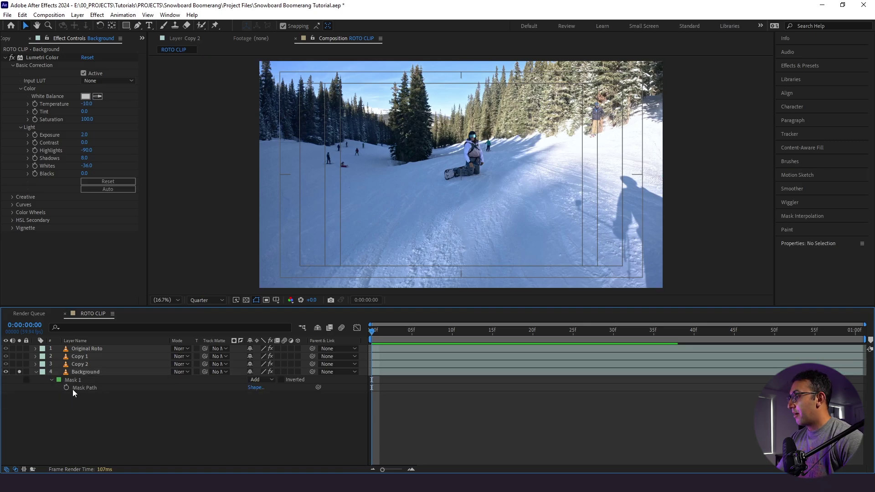
{"action": "left_click", "coordinate": [66, 388]}
{"action": "key", "text": "comma"}
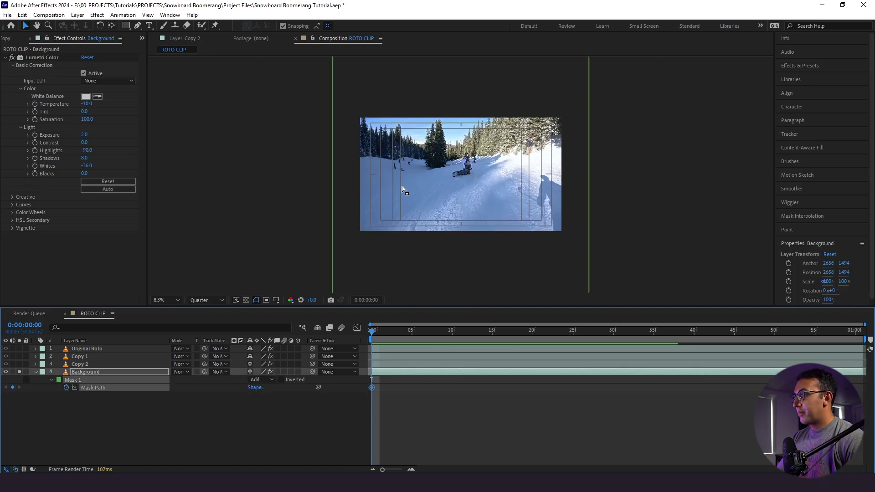
{"action": "key", "text": "space"}
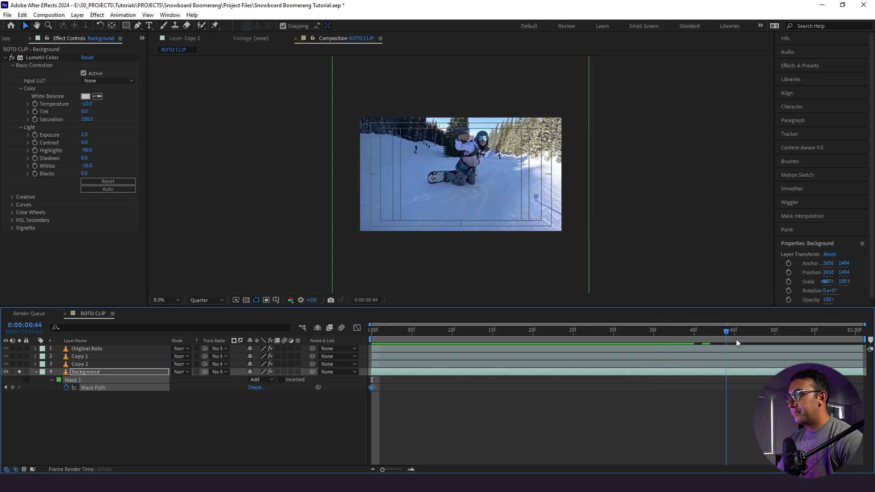
{"action": "left_click", "coordinate": [84, 374]}
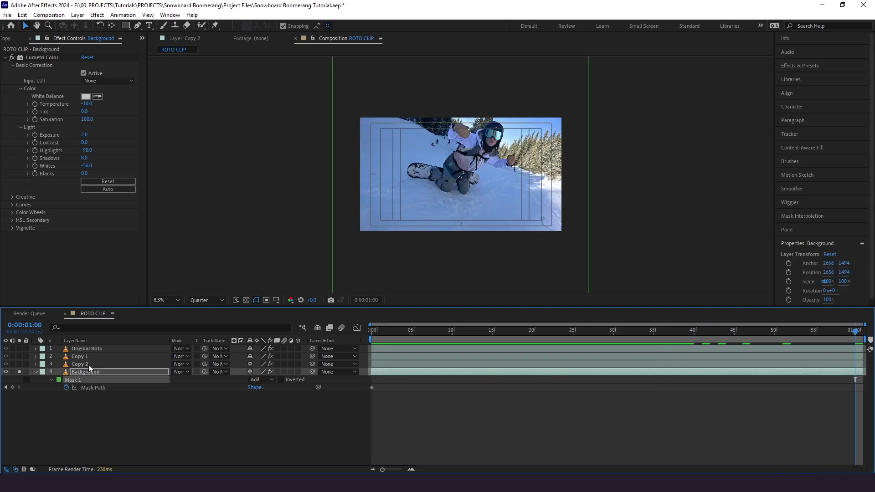
Step: Shrink the mask and rotate it 45° into a diamond over the snowboarder
{"action": "key", "text": "comma"}
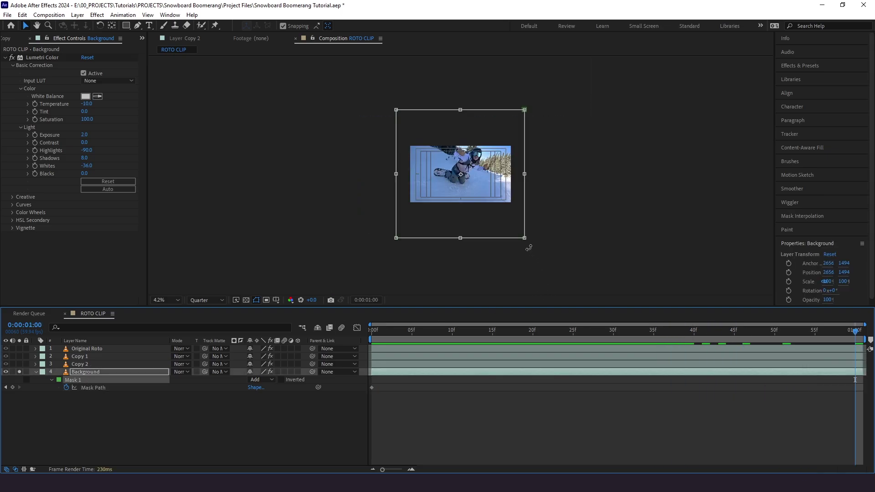
{"action": "left_click_drag", "start_coordinate": [524, 237], "coordinate": [455, 175]}
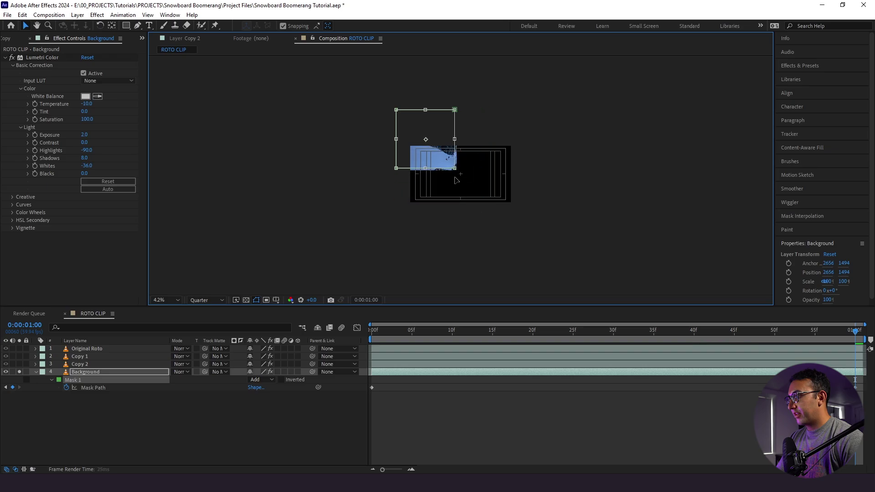
{"action": "key", "text": "period"}
{"action": "left_click_drag", "start_coordinate": [426, 145], "coordinate": [469, 176]}
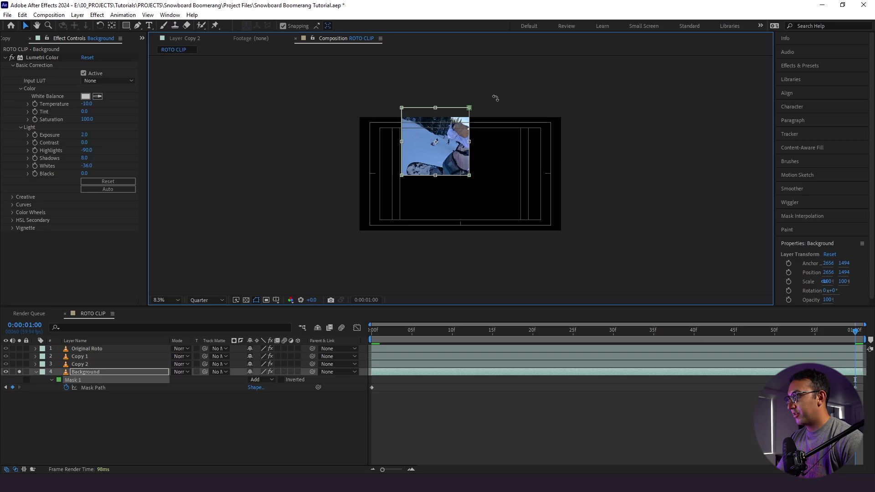
{"action": "left_click_drag", "start_coordinate": [505, 119], "coordinate": [515, 143]}
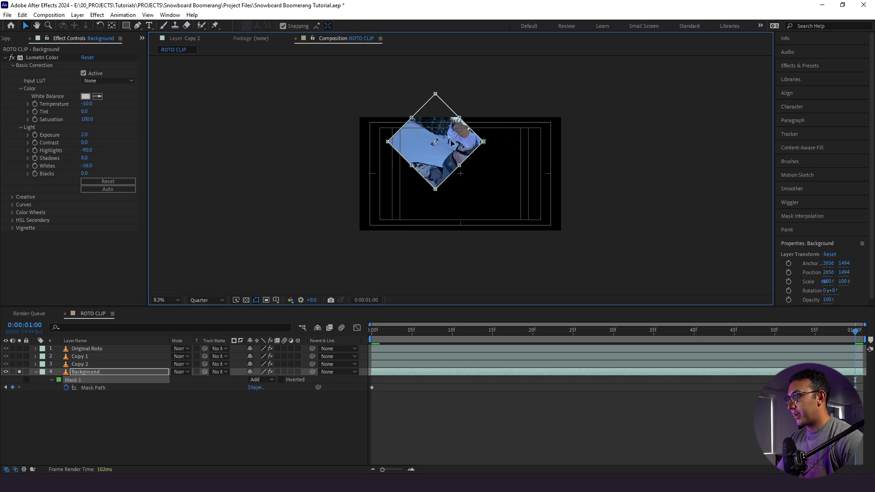
{"action": "left_click_drag", "start_coordinate": [451, 143], "coordinate": [475, 172]}
{"action": "scroll", "coordinate": [475, 172], "scroll_direction": "up", "scroll_amount": 2}
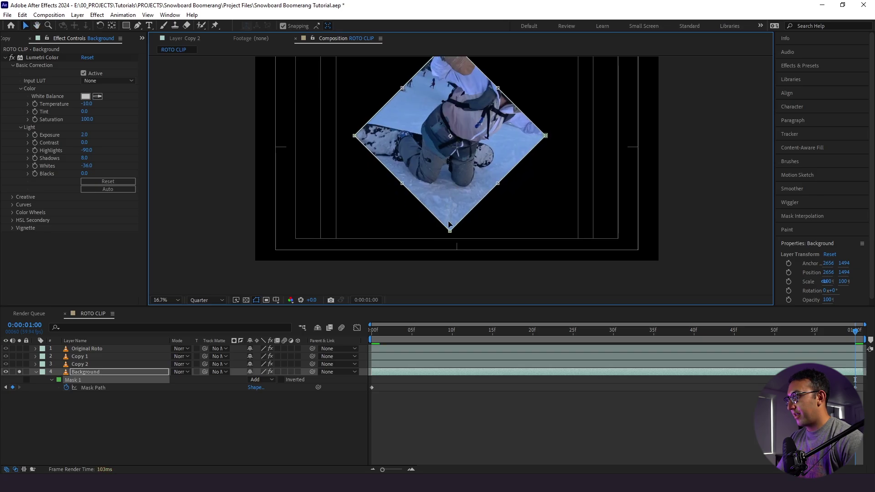
{"action": "key", "text": "space"}
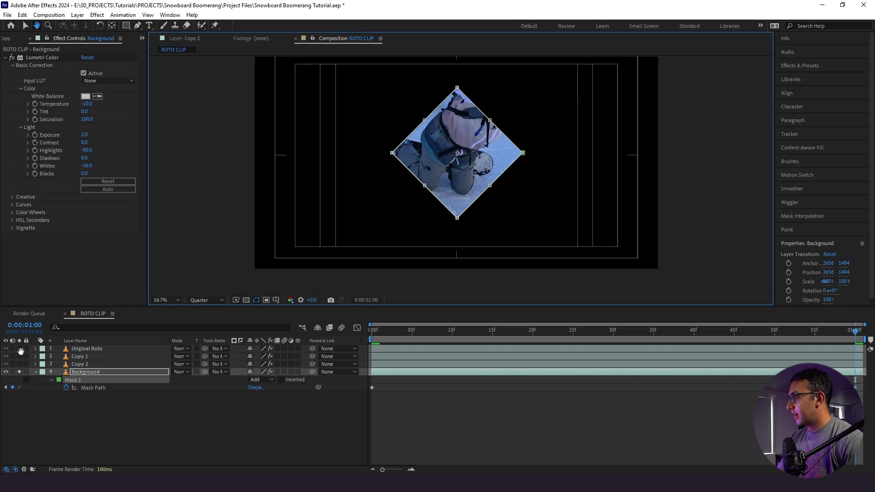
{"action": "key", "text": "v"}
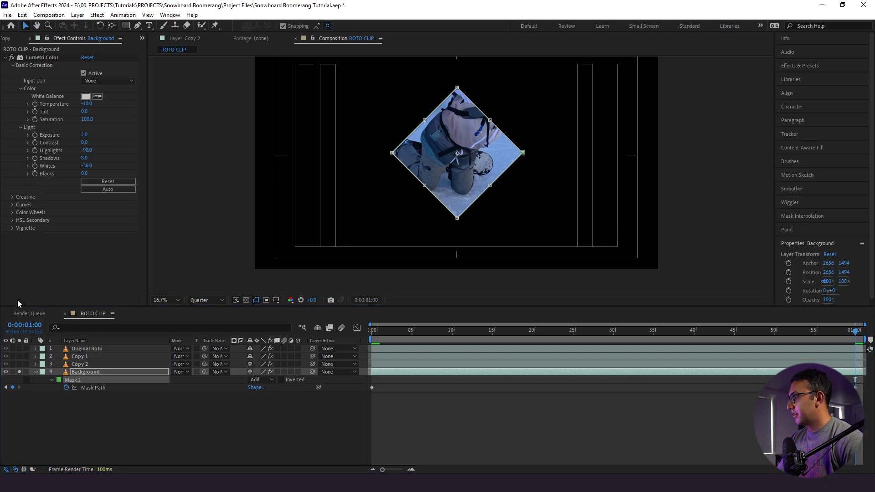
Step: Solo Original Roto and begin editing Mask 1's feather
{"action": "left_click", "coordinate": [20, 348]}
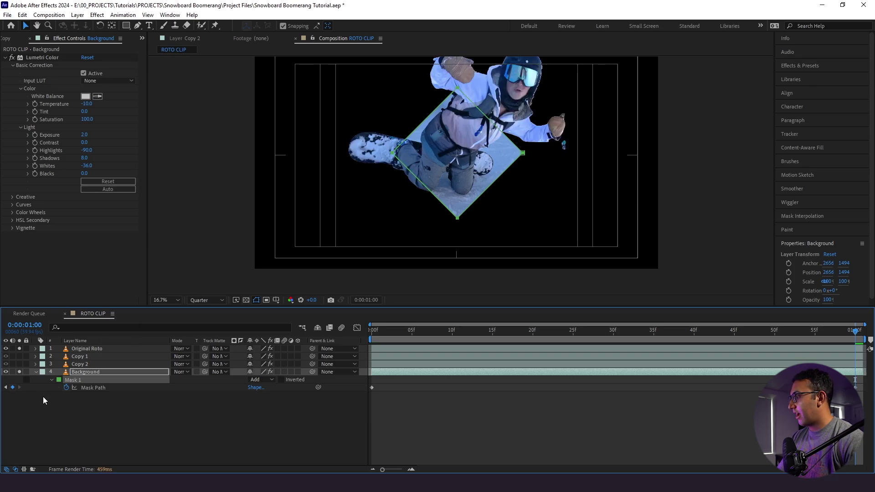
{"action": "left_click", "coordinate": [64, 393]}
{"action": "left_click", "coordinate": [80, 383]}
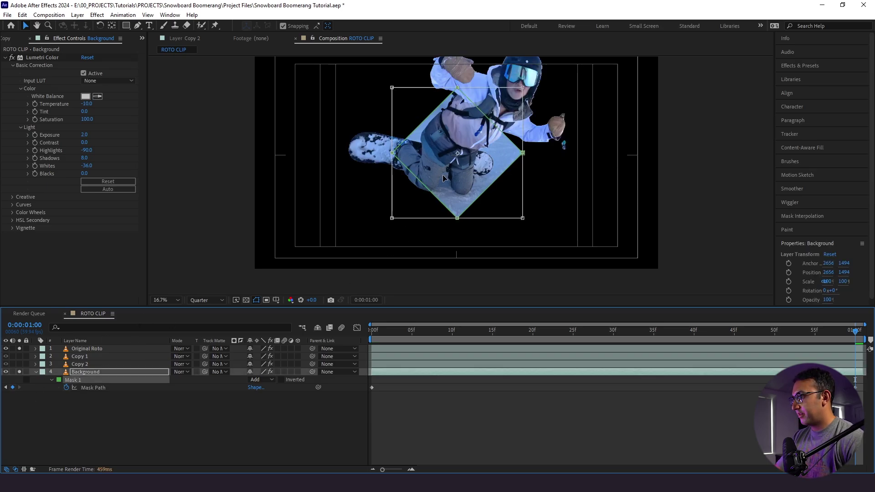
{"action": "key", "text": "f"}
{"action": "left_click", "coordinate": [263, 387]}
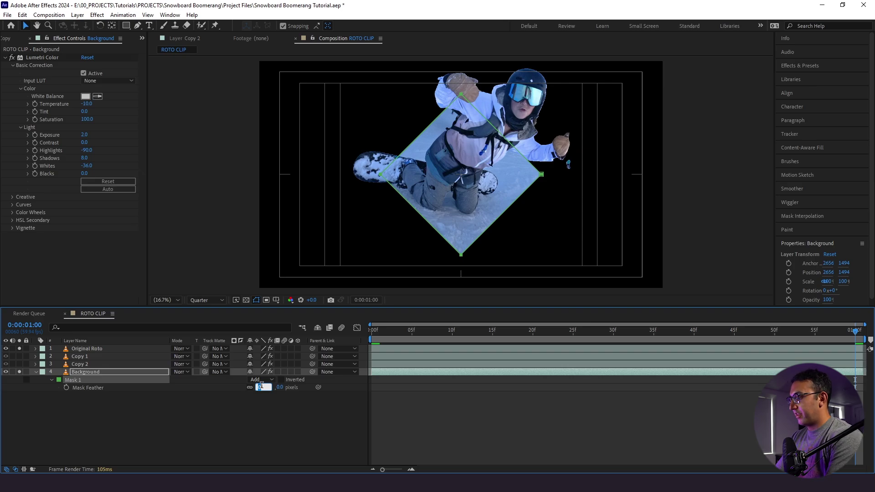
Step: Set the mask feather to 5 px and nudge the last Mask Path keyframe
{"action": "type", "text": "5"}
{"action": "left_click", "coordinate": [408, 411]}
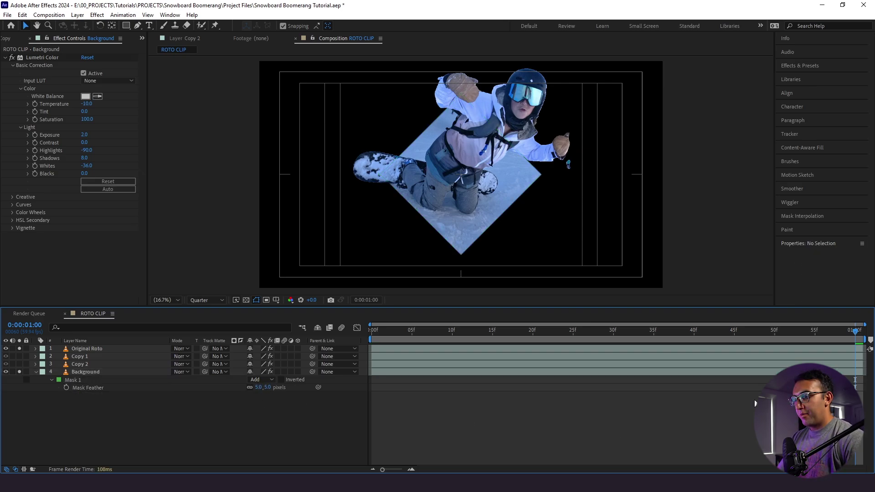
{"action": "left_click", "coordinate": [737, 375]}
{"action": "key", "text": "m"}
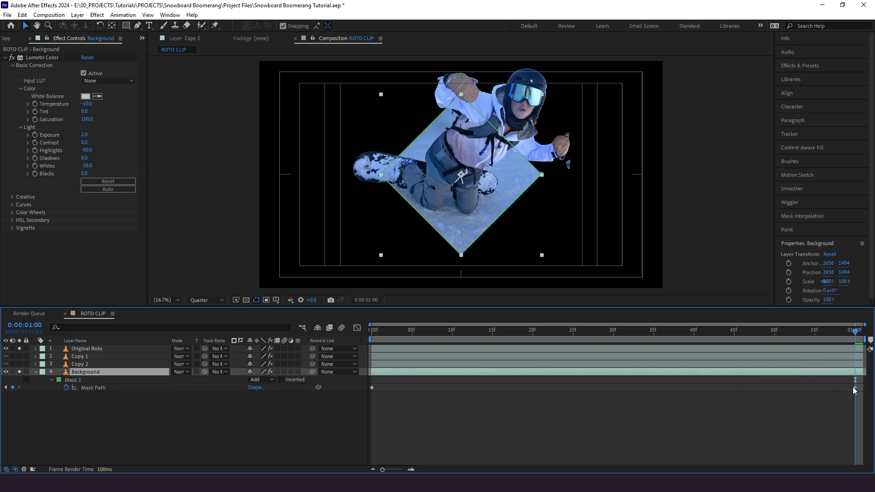
{"action": "left_click_drag", "start_coordinate": [855, 387], "coordinate": [863, 387]}
Step: Easy Ease Out the first Mask Path keyframe, Easy Ease In the last, and show the Project panel
{"action": "right_click", "coordinate": [371, 388]}
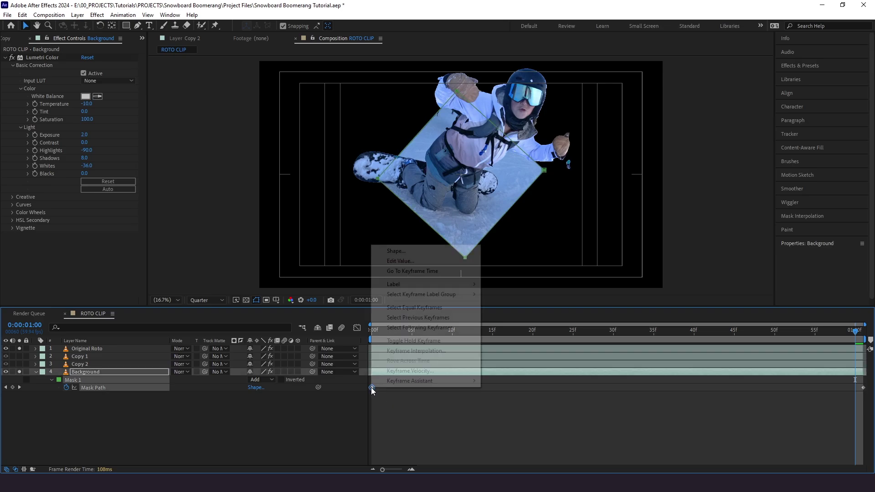
{"action": "mouse_move", "coordinate": [399, 381]}
{"action": "left_click", "coordinate": [565, 430]}
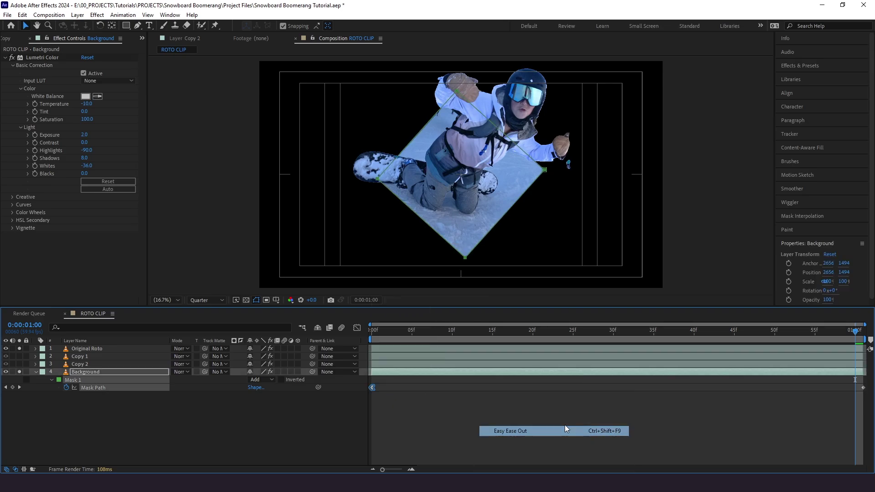
{"action": "right_click", "coordinate": [865, 388]}
{"action": "mouse_move", "coordinate": [858, 381]}
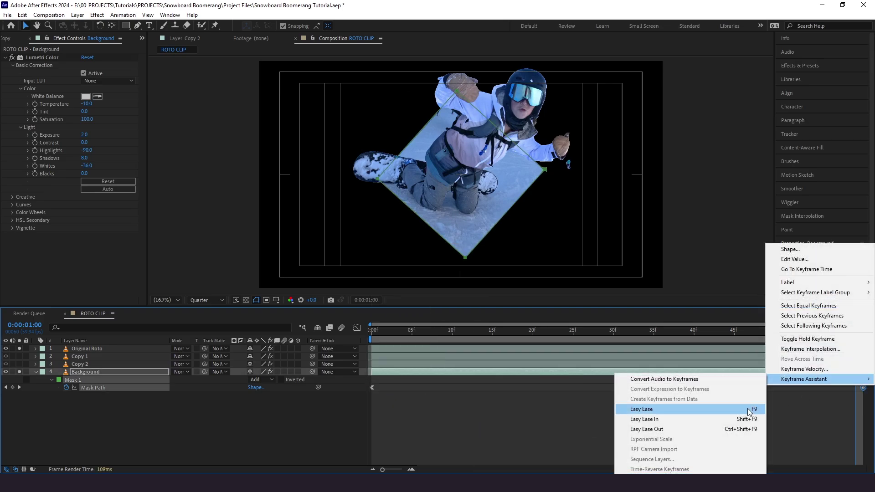
{"action": "left_click", "coordinate": [738, 419]}
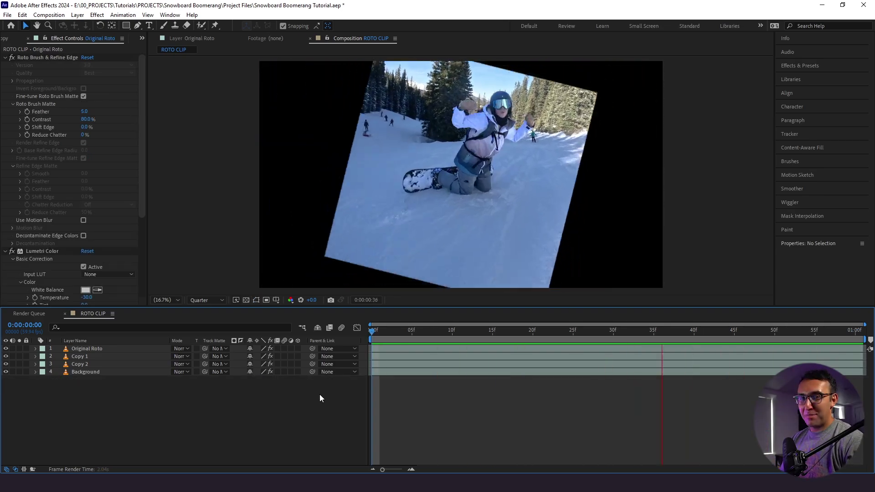
{"action": "left_click", "coordinate": [142, 39]}
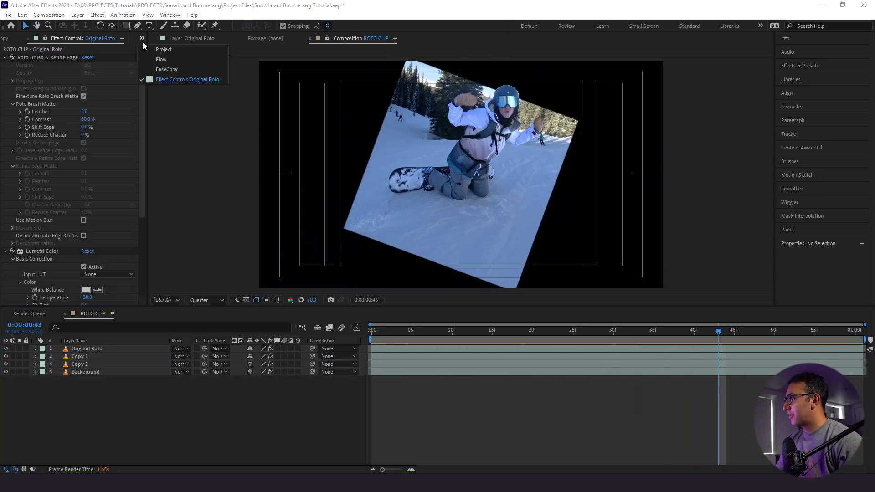
{"action": "left_click", "coordinate": [163, 49]}
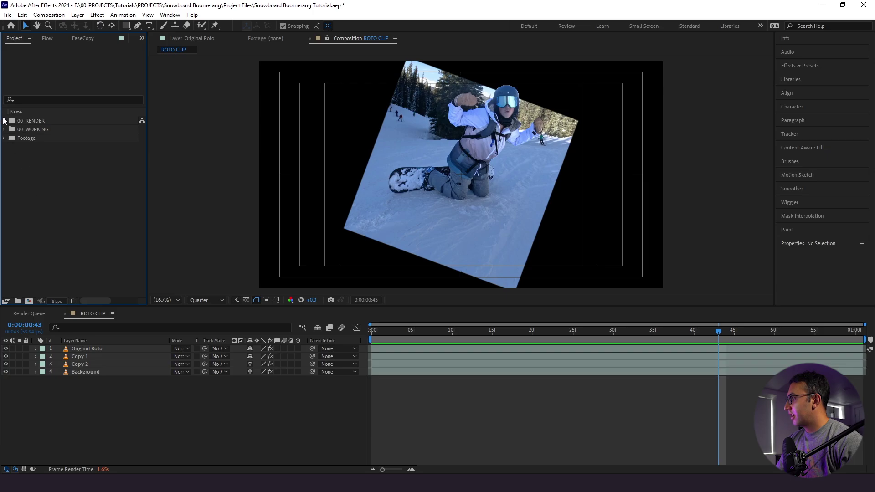
Step: Nest ROTO CLIP in a new composition named WORKING COMP and duplicate its layer
{"action": "left_click", "coordinate": [25, 140]}
{"action": "left_click_drag", "start_coordinate": [28, 138], "coordinate": [29, 301]}
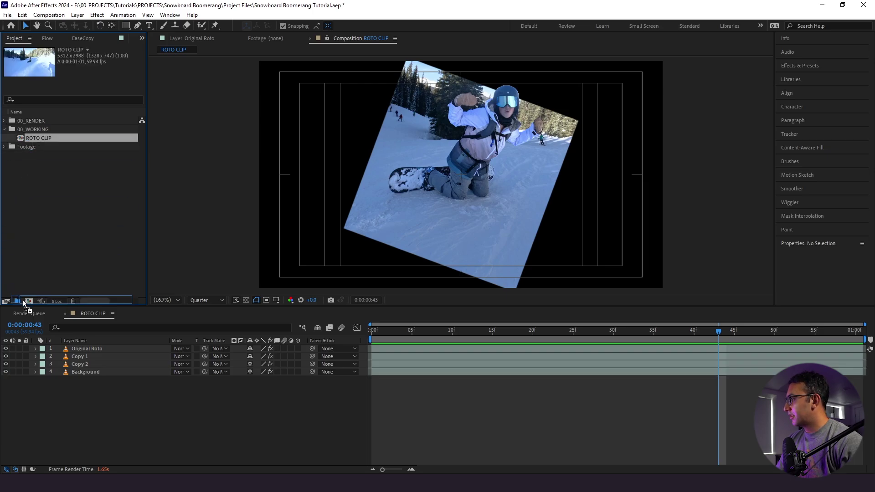
{"action": "key", "text": "Return"}
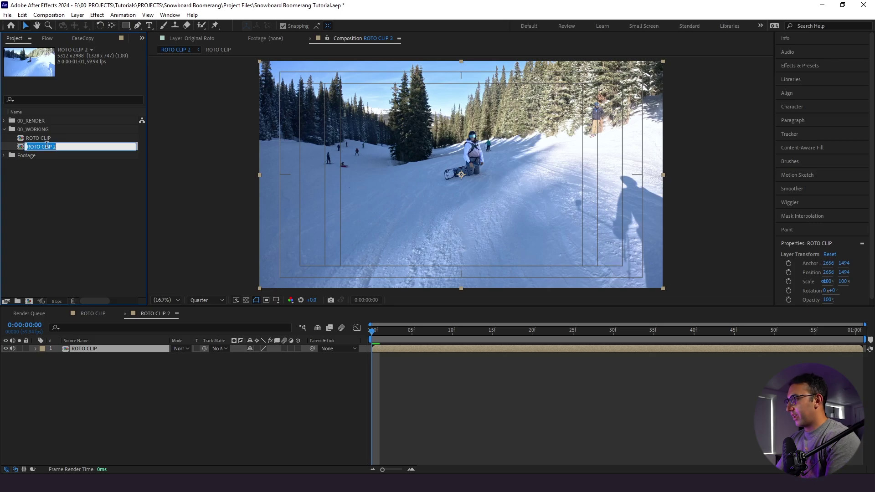
{"action": "key", "text": "Caps_Lock"}
{"action": "type", "text": "WORKING COMP"}
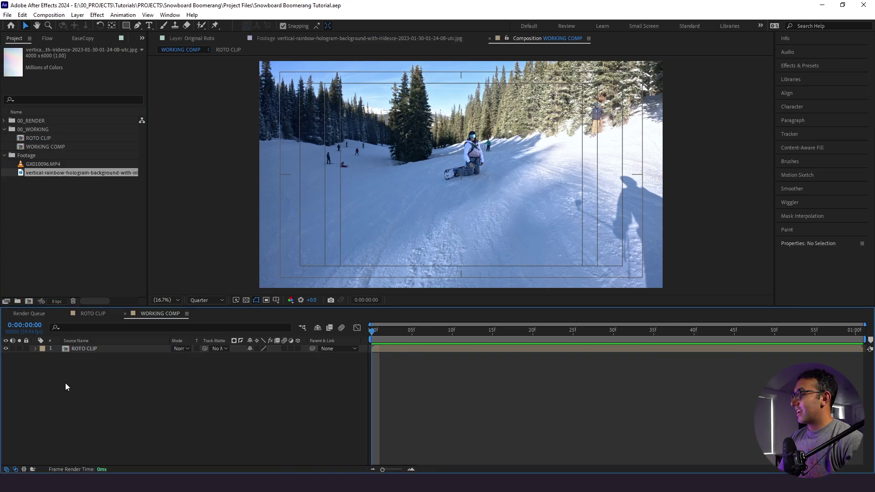
{"action": "left_click", "coordinate": [79, 349]}
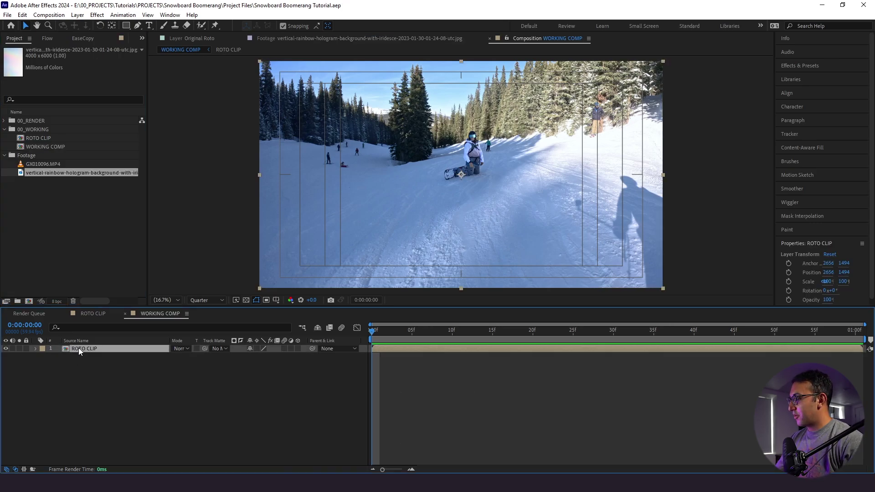
{"action": "key", "text": "ctrl+d"}
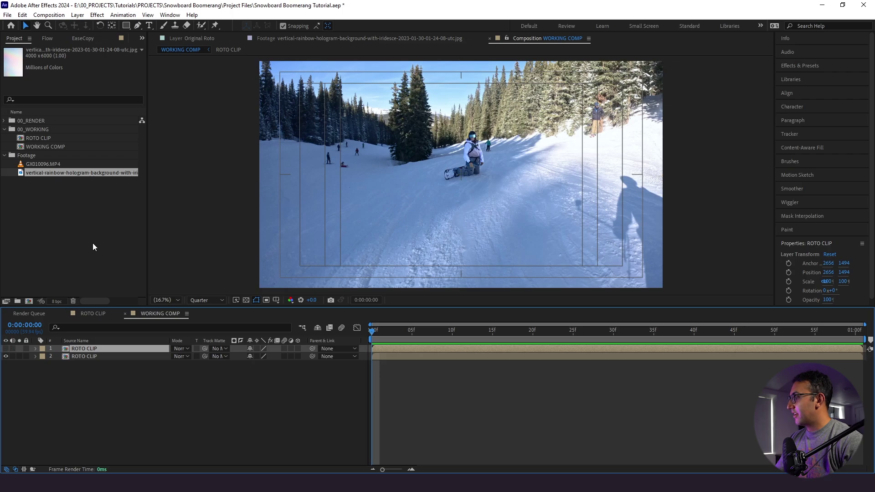
Step: Put the hologram image between the ROTO CLIP layers, rotated 90°, with Preserve Underlying Transparency on
{"action": "left_click_drag", "start_coordinate": [73, 173], "coordinate": [109, 355]}
{"action": "key", "text": "r"}
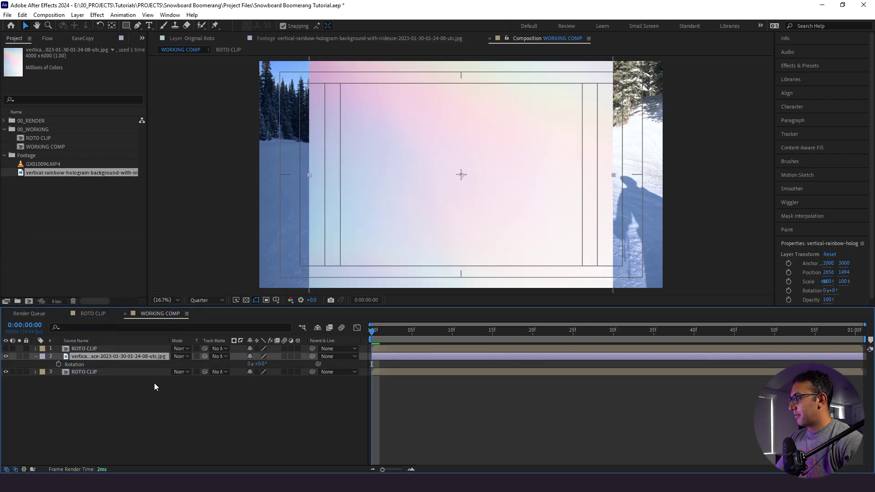
{"action": "left_click", "coordinate": [261, 363]}
{"action": "type", "text": "90"}
{"action": "key", "text": "Return"}
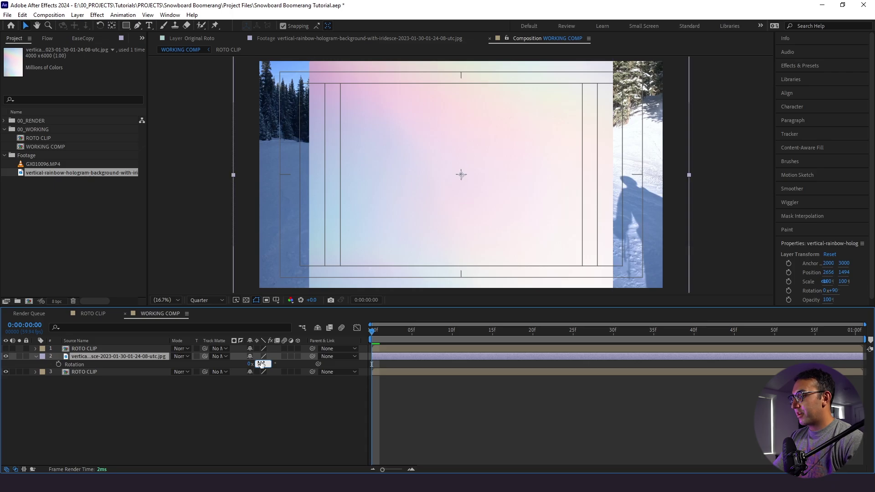
{"action": "left_click", "coordinate": [170, 426]}
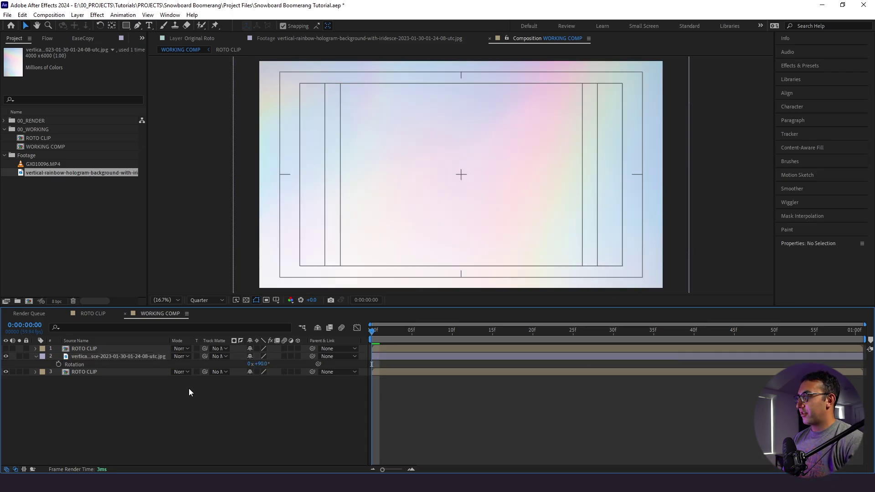
{"action": "left_click", "coordinate": [197, 357]}
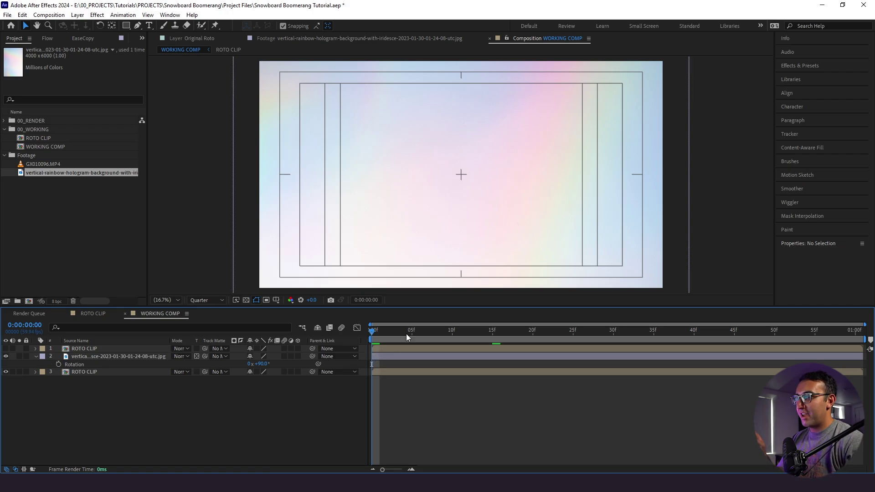
{"action": "left_click_drag", "start_coordinate": [406, 334], "coordinate": [783, 356]}
Step: Apply Simple Choker to the bottom ROTO CLIP layer with Choke Matte around -51.70
{"action": "left_click", "coordinate": [5, 349]}
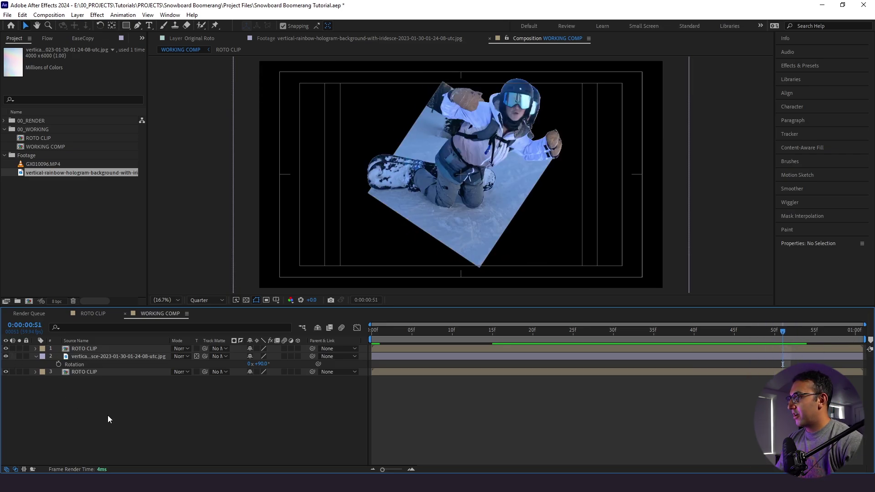
{"action": "left_click_drag", "start_coordinate": [752, 334], "coordinate": [778, 335]}
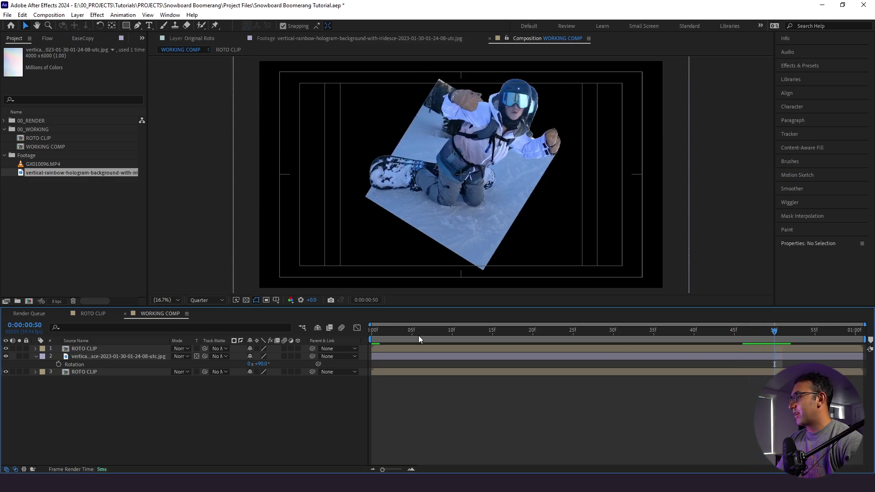
{"action": "left_click", "coordinate": [97, 372]}
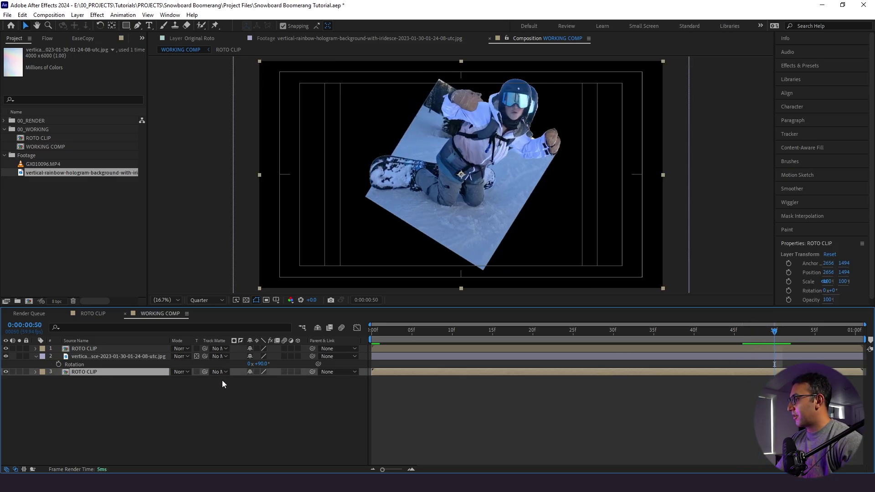
{"action": "key", "text": "ctrl+space"}
{"action": "type", "text": "simpl"}
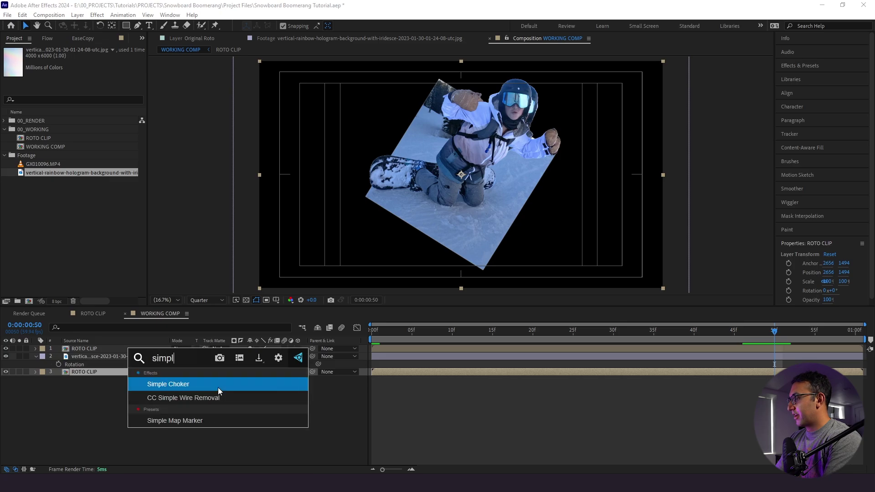
{"action": "key", "text": "Return"}
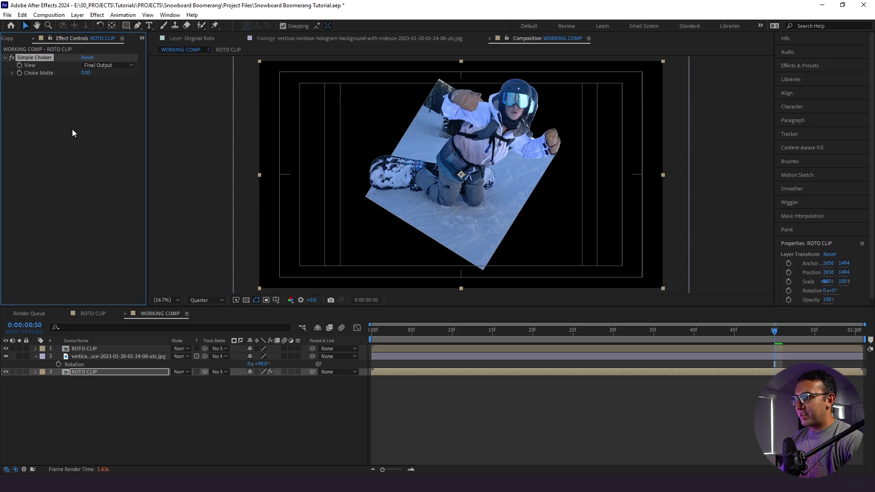
{"action": "left_click", "coordinate": [106, 372]}
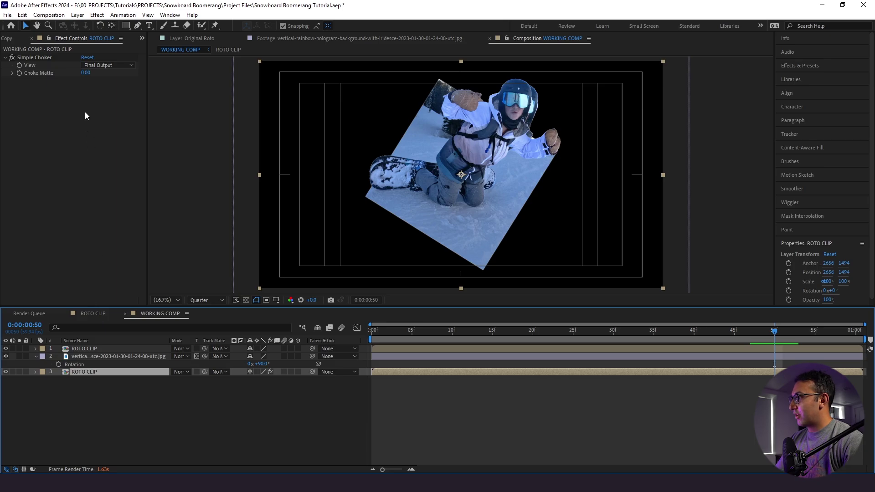
{"action": "left_click_drag", "start_coordinate": [86, 73], "coordinate": [76, 75]}
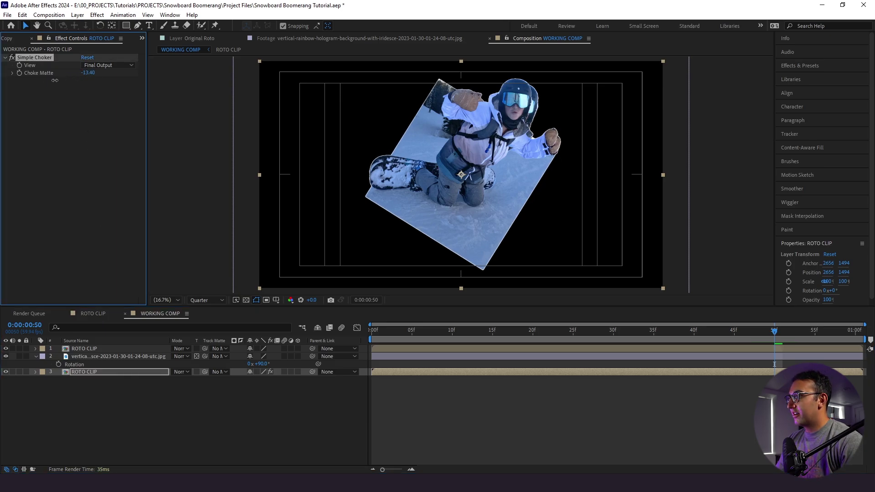
{"action": "left_click_drag", "start_coordinate": [54, 80], "coordinate": [2, 82]}
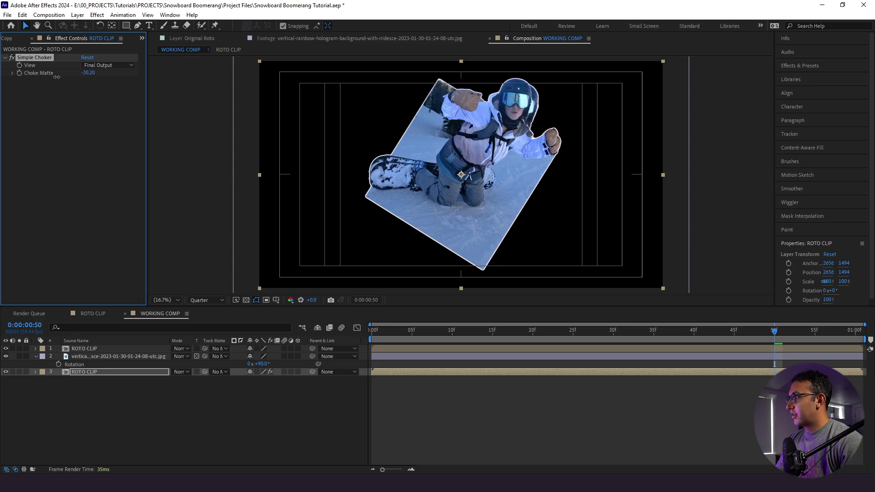
{"action": "left_click_drag", "start_coordinate": [57, 77], "coordinate": [5, 93]}
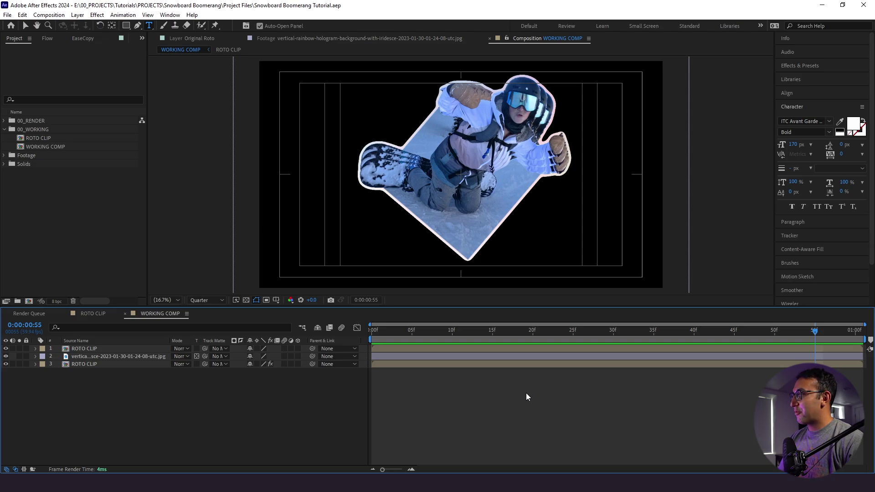
Step: Nest WORKING COMP in a new composition named 'WORKING COMP WITH TEXT'
{"action": "left_click", "coordinate": [70, 149]}
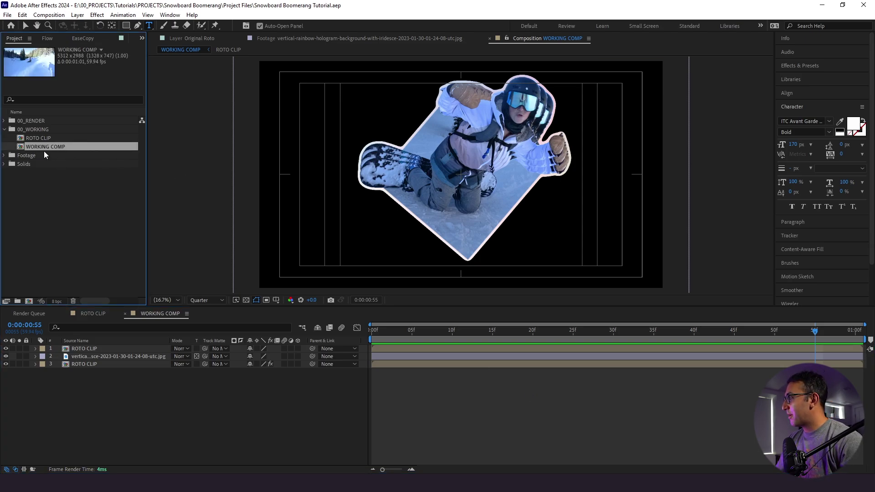
{"action": "left_click_drag", "start_coordinate": [42, 147], "coordinate": [29, 302]}
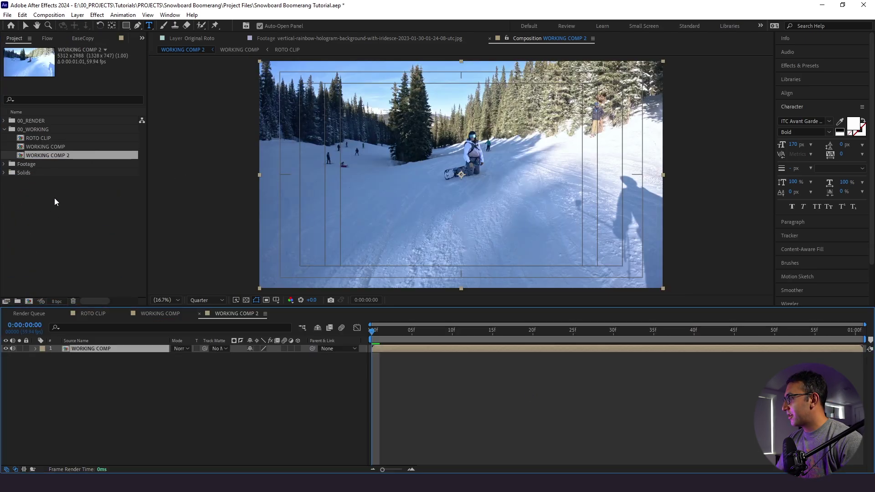
{"action": "key", "text": "Return"}
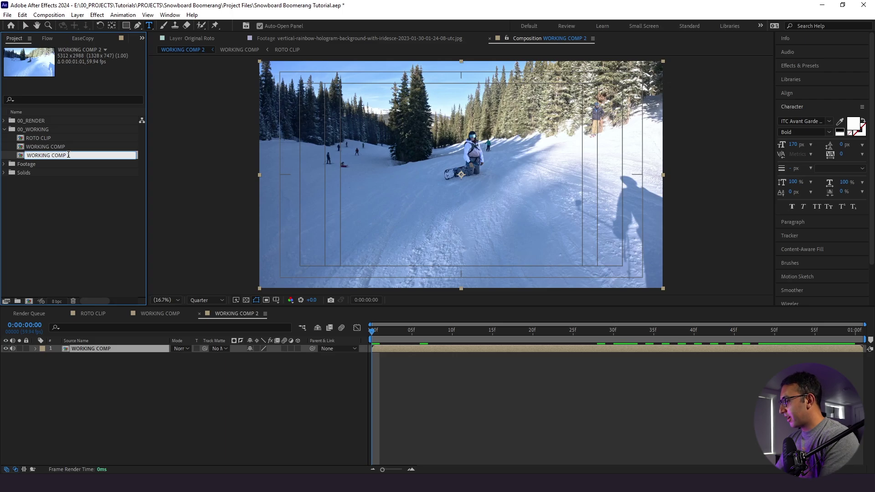
{"action": "key", "text": "BackSpace"}
{"action": "key", "text": "Caps_Lock"}
{"action": "type", "text": "WITH TE"}
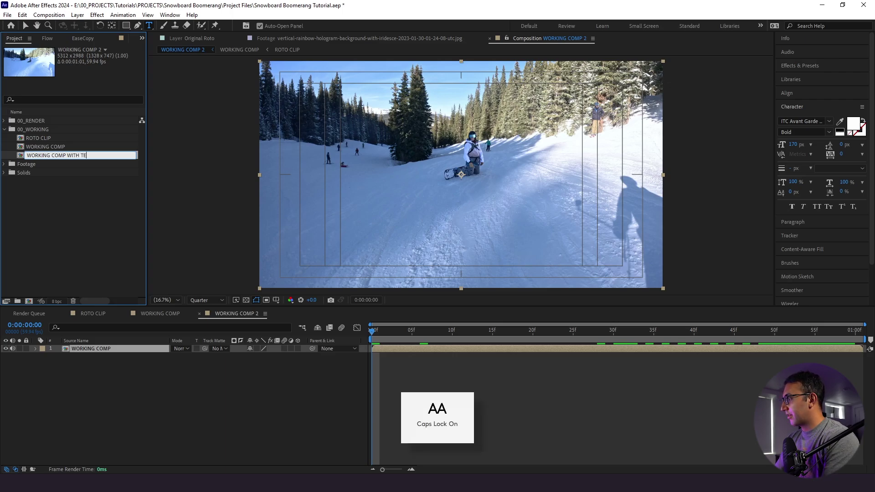
{"action": "type", "text": "XT"}
{"action": "key", "text": "Caps_Lock"}
{"action": "left_click", "coordinate": [65, 224]}
{"action": "left_click", "coordinate": [115, 377]}
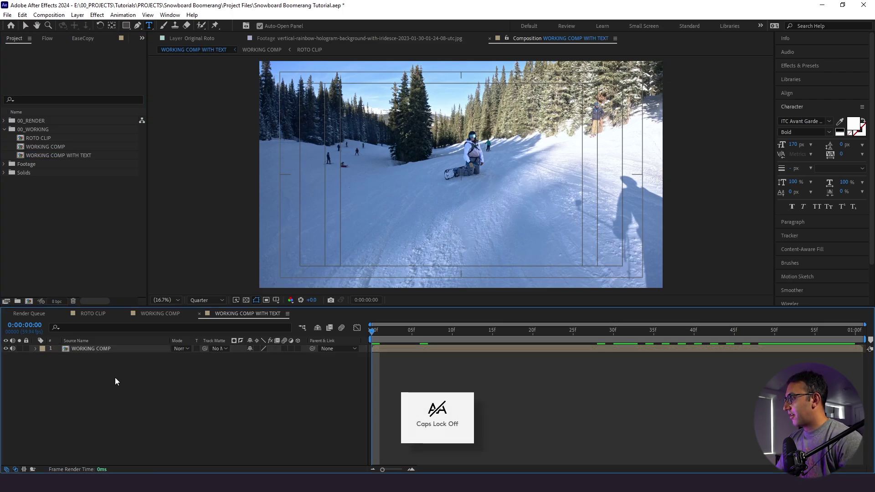
{"action": "left_click", "coordinate": [529, 331]}
Step: Add an F3F3F3 solid, White Solid 2, beneath WORKING COMP and preview the result
{"action": "left_click_drag", "start_coordinate": [530, 335], "coordinate": [702, 333]}
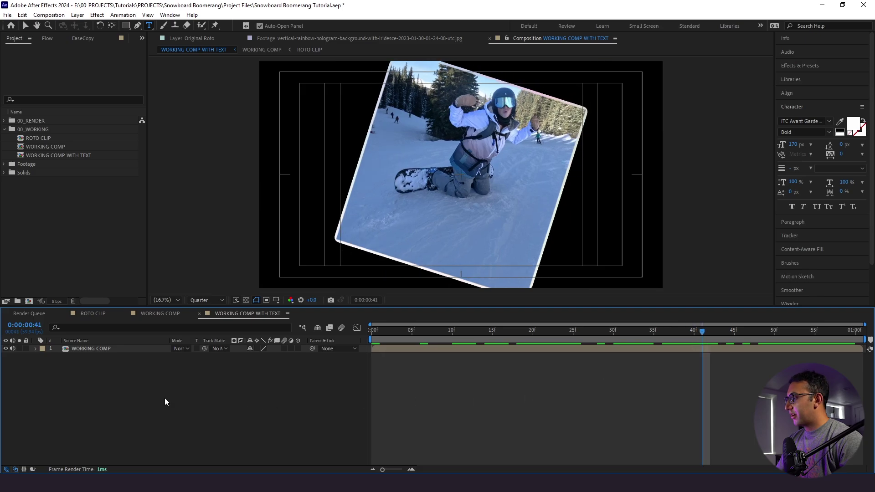
{"action": "key", "text": "ctrl+y"}
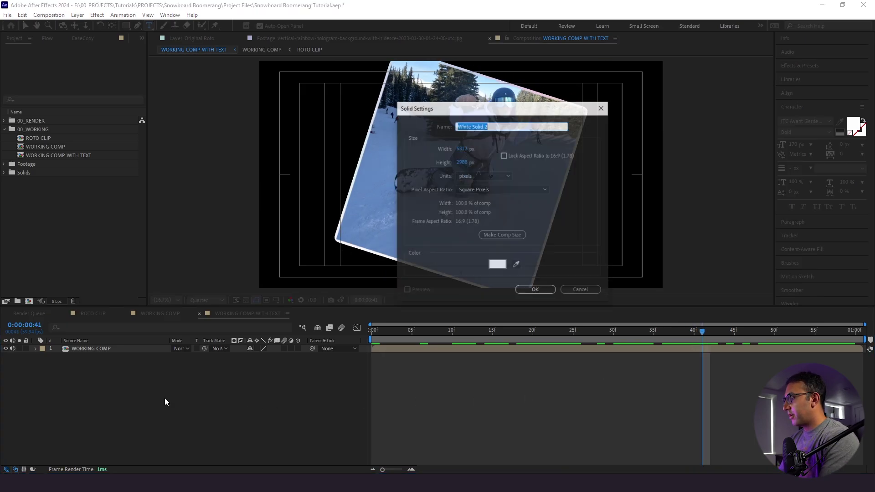
{"action": "left_click", "coordinate": [498, 264]}
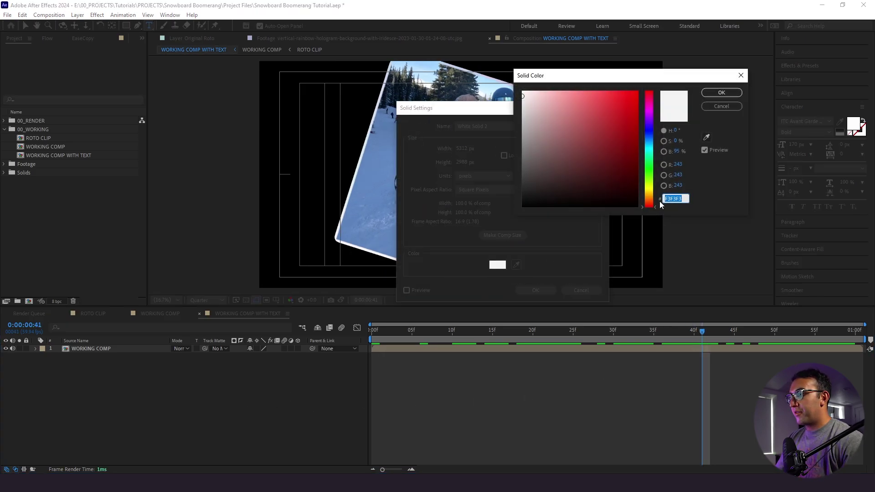
{"action": "left_click", "coordinate": [713, 93]}
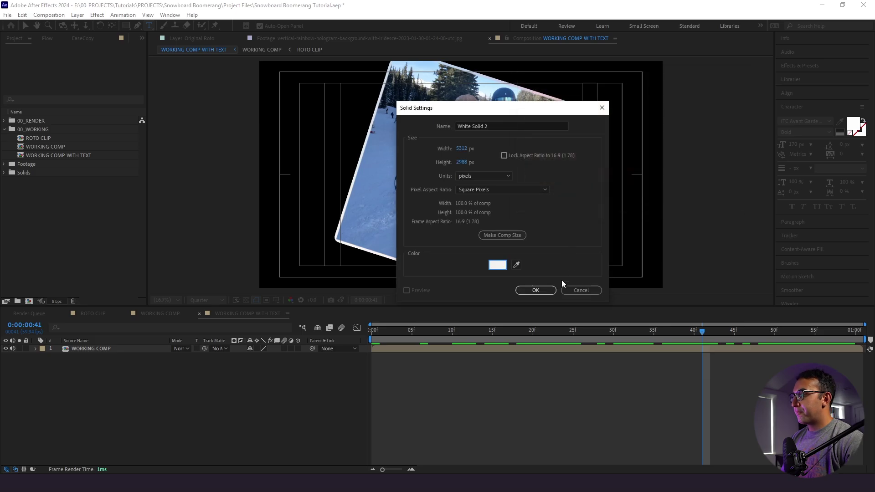
{"action": "left_click", "coordinate": [531, 290]}
{"action": "left_click_drag", "start_coordinate": [68, 349], "coordinate": [91, 379]}
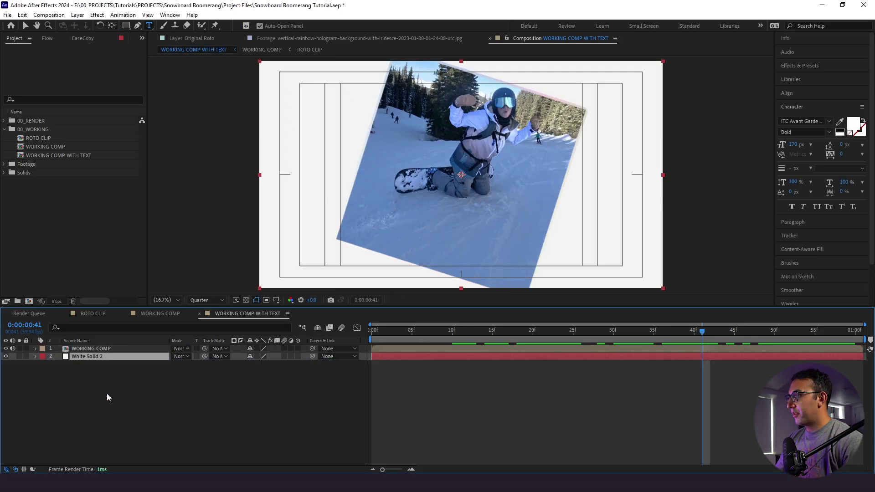
{"action": "key", "text": "space"}
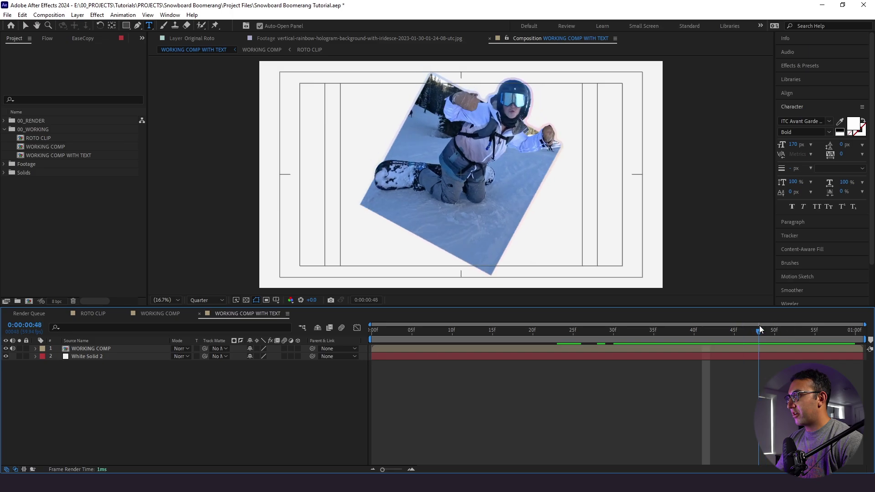
Step: Hide WORKING COMP and add 'est. 1992' text as a blue outline about 11 px thick
{"action": "left_click", "coordinate": [6, 349]}
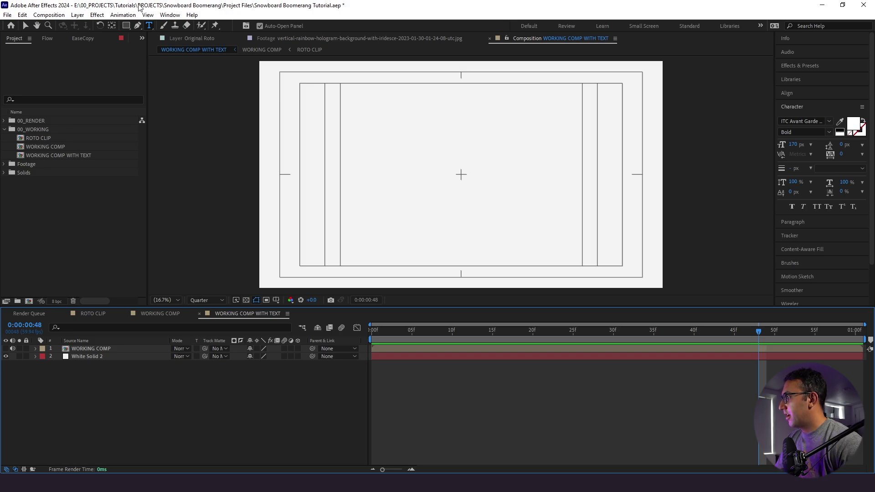
{"action": "left_click", "coordinate": [407, 152]}
{"action": "type", "text": "est. 1992"}
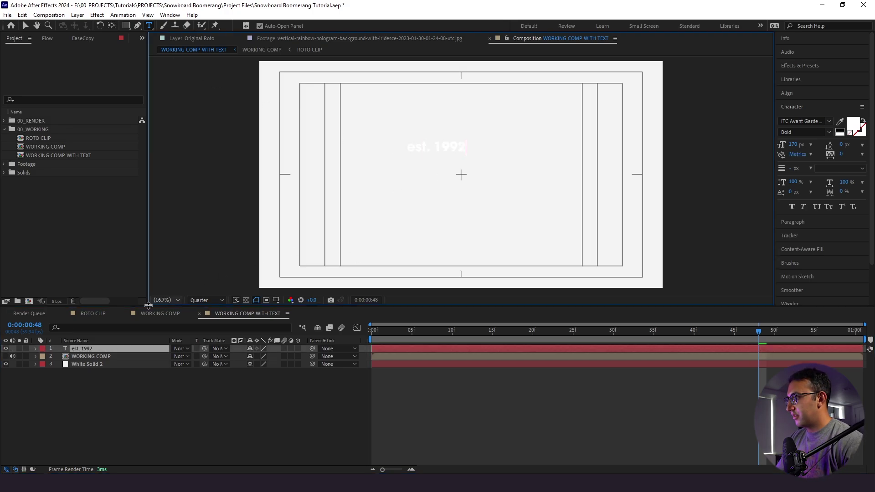
{"action": "triple_click", "coordinate": [433, 144]}
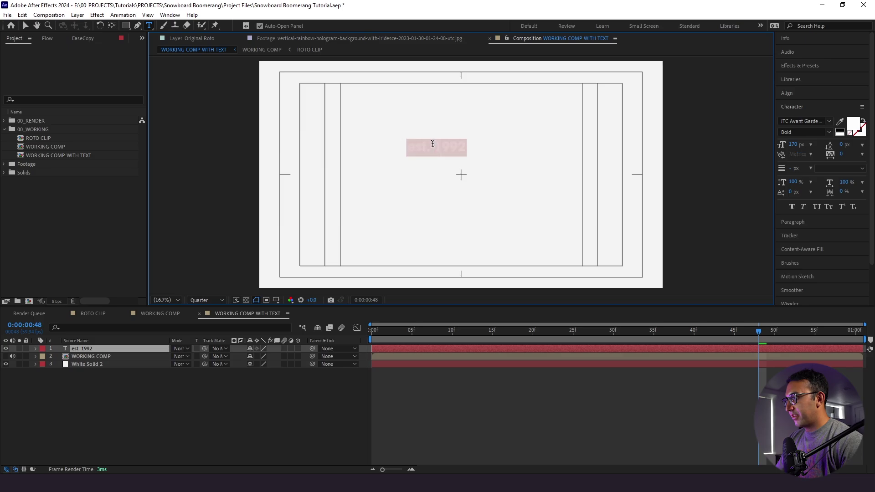
{"action": "left_click", "coordinate": [850, 123]}
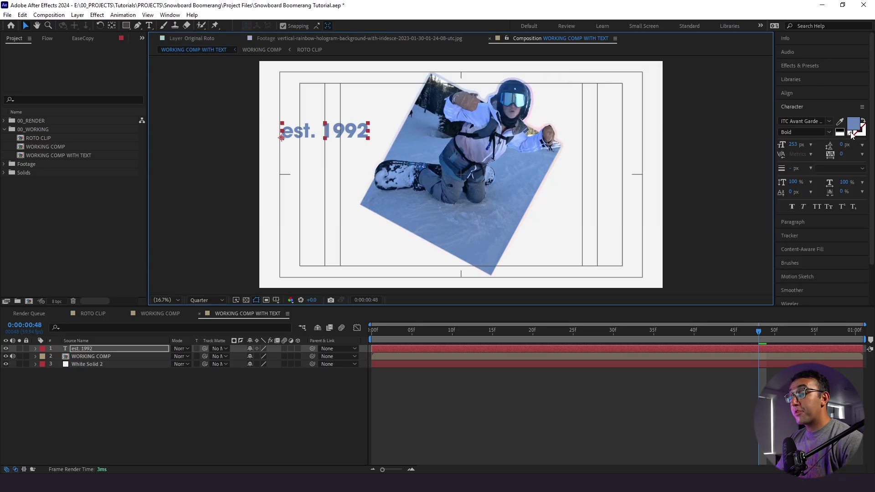
{"action": "left_click", "coordinate": [857, 124]}
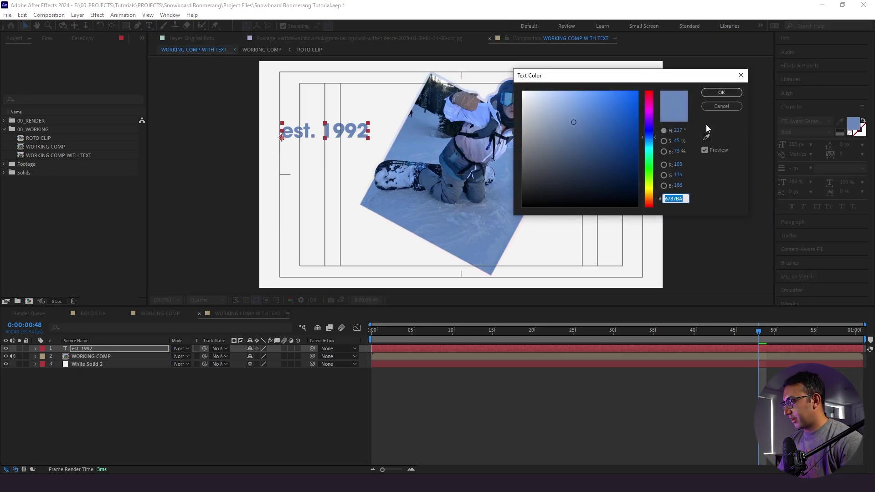
{"action": "left_click", "coordinate": [721, 92]}
{"action": "left_click", "coordinate": [863, 121]}
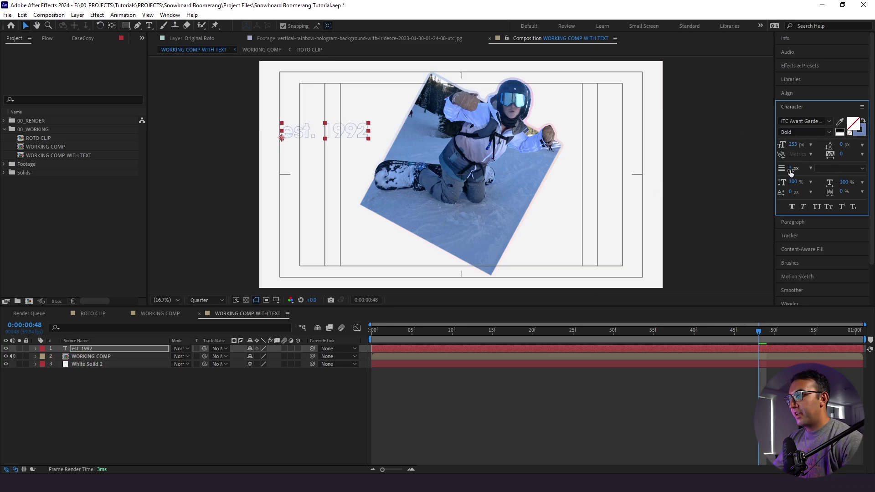
{"action": "left_click_drag", "start_coordinate": [791, 172], "coordinate": [795, 170]}
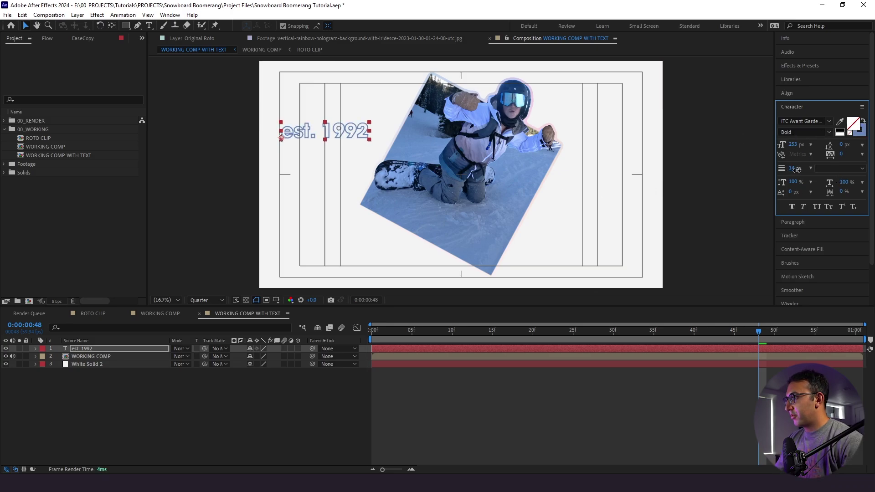
Step: Fill the text layer with repeated 'est. 1992' lines extending past the frame's bottom edge
{"action": "double_click", "coordinate": [346, 129]}
{"action": "key", "text": "ctrl+c"}
{"action": "key", "text": "End"}
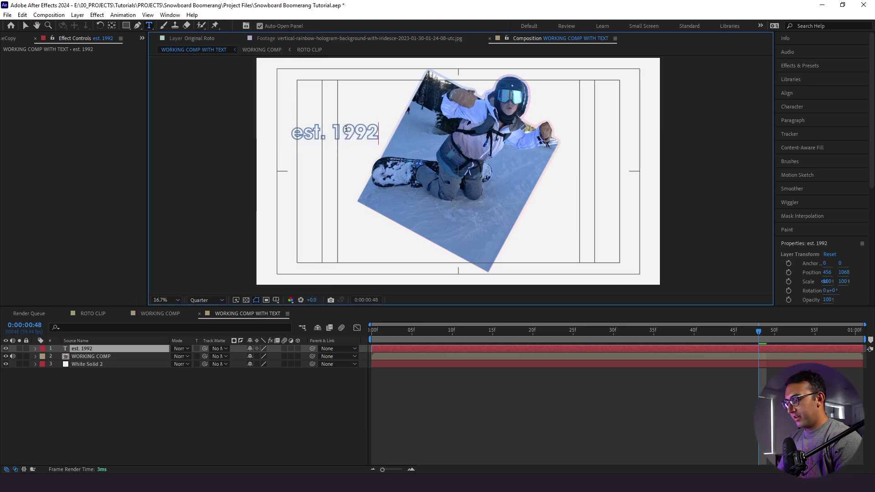
{"action": "key", "text": "ctrl+v"}
{"action": "key", "text": "Return"}
{"action": "key", "text": "ctrl+v"}
{"action": "key", "text": "Return"}
{"action": "key", "text": "ctrl+v"}
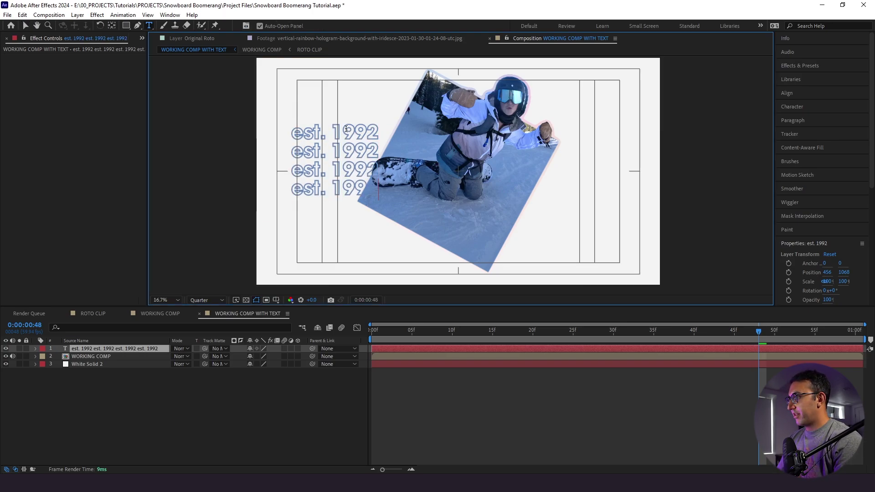
{"action": "key", "text": "Return"}
{"action": "key", "text": "ctrl+v"}
{"action": "key", "text": "ctrl+a"}
{"action": "key", "text": "ctrl+c"}
{"action": "key", "text": "End"}
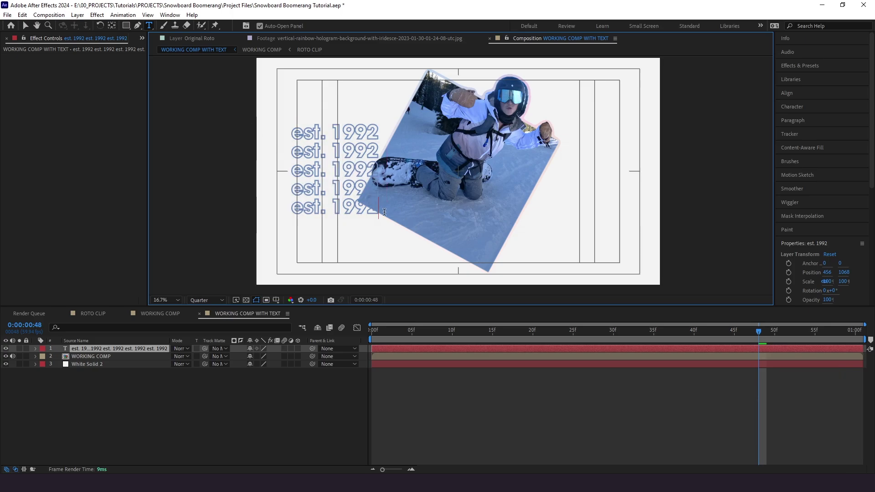
{"action": "key", "text": "Return"}
{"action": "key", "text": "ctrl+v"}
{"action": "key", "text": "Escape"}
Step: Move the text column to Position 174,0 along the frame's left edge and return to the timeline start
{"action": "key", "text": "v"}
{"action": "left_click_drag", "start_coordinate": [320, 235], "coordinate": [298, 154]}
{"action": "left_click_drag", "start_coordinate": [333, 209], "coordinate": [318, 222]}
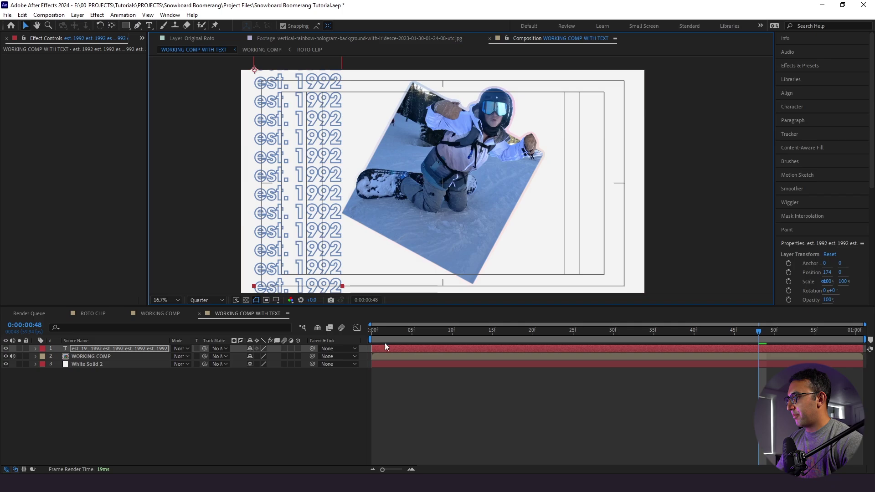
{"action": "key", "text": "Home"}
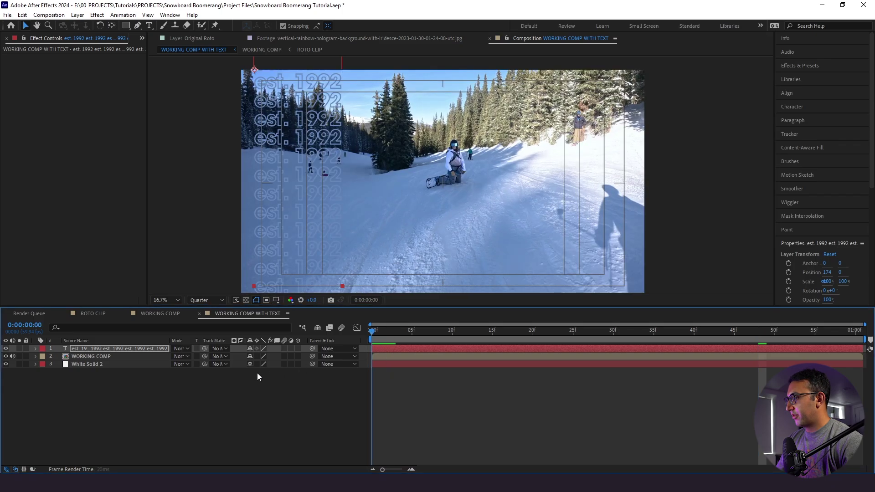
Step: Keyframe the text Position from 174,0 at 0f to 174,-360 at one second
{"action": "left_click_drag", "start_coordinate": [483, 329], "coordinate": [373, 329]}
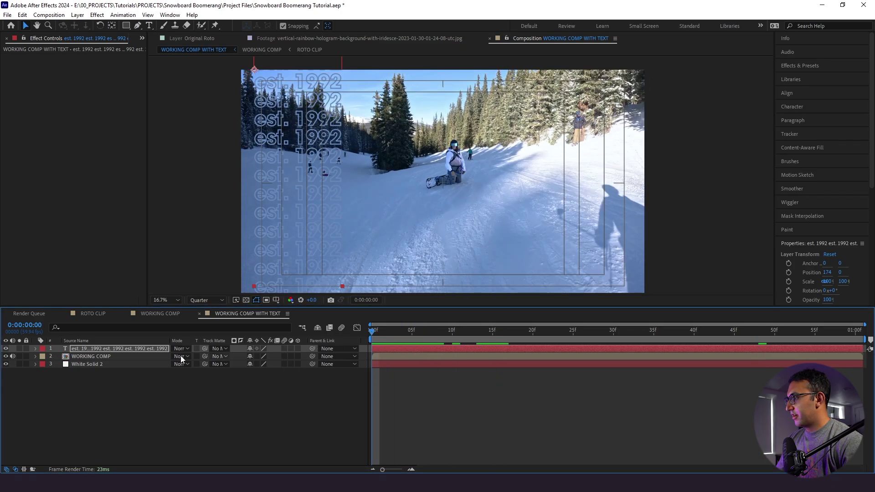
{"action": "key", "text": "p"}
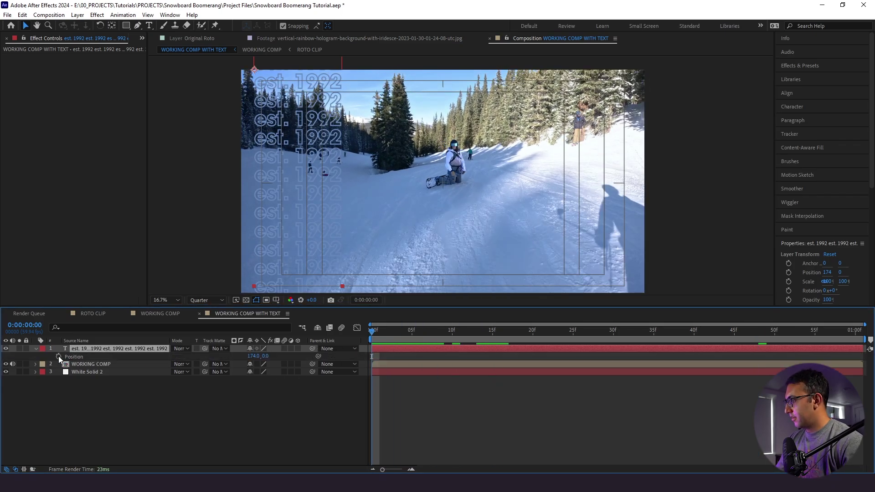
{"action": "left_click", "coordinate": [58, 356]}
{"action": "left_click_drag", "start_coordinate": [473, 331], "coordinate": [864, 371]}
{"action": "left_click", "coordinate": [106, 402]}
{"action": "left_click", "coordinate": [107, 356]}
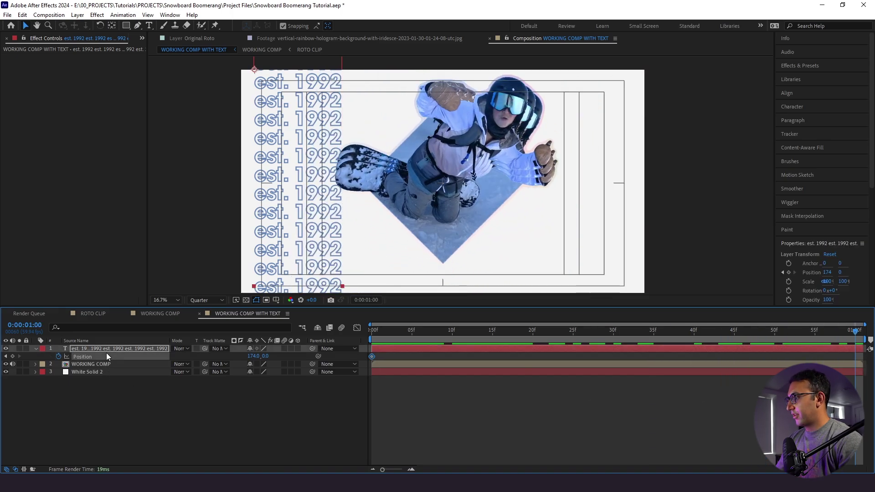
{"action": "key", "text": "shift+Up"}
{"action": "key", "text": "shift+Up"}
{"action": "key", "text": "shift+Up"}
{"action": "key", "text": "shift+Up"}
{"action": "key", "text": "shift+Up"}
{"action": "key", "text": "shift+Up"}
{"action": "key", "text": "shift+Up"}
{"action": "key", "text": "shift+Up"}
{"action": "key", "text": "shift+Up"}
{"action": "key", "text": "shift+Up"}
{"action": "key", "text": "shift+Up"}
{"action": "key", "text": "shift+Up"}
{"action": "key", "text": "shift+Up"}
{"action": "key", "text": "shift+Up"}
{"action": "key", "text": "shift+Up"}
{"action": "key", "text": "shift+Up"}
{"action": "key", "text": "shift+Up"}
{"action": "key", "text": "shift+Up"}
{"action": "key", "text": "shift+Up"}
{"action": "key", "text": "shift+Up"}
{"action": "key", "text": "shift+Up"}
{"action": "key", "text": "shift+Up"}
{"action": "key", "text": "shift+Up"}
{"action": "key", "text": "shift+Up"}
{"action": "key", "text": "shift+Up"}
{"action": "key", "text": "shift+Up"}
{"action": "key", "text": "shift+Up"}
{"action": "key", "text": "shift+Up"}
{"action": "key", "text": "shift+Up"}
{"action": "key", "text": "shift+Up"}
{"action": "key", "text": "shift+Up"}
{"action": "key", "text": "shift+Up"}
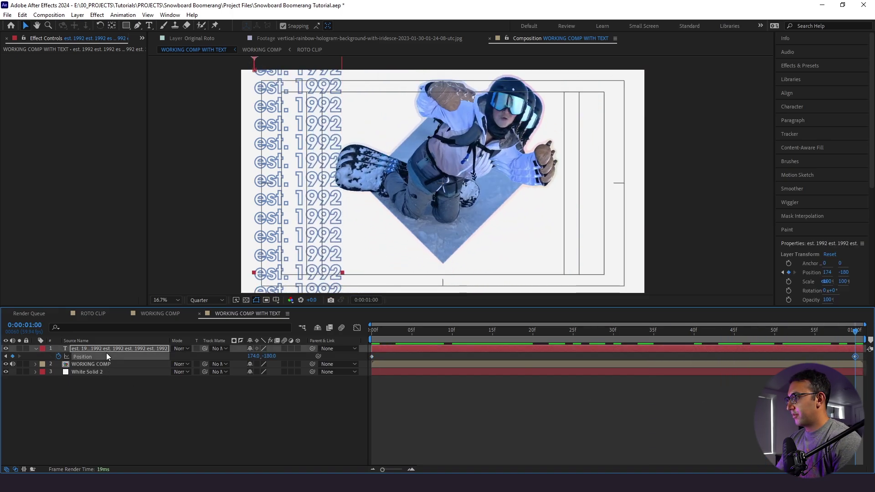
Step: Place the text layer beneath WORKING COMP and preview the animation
{"action": "left_click", "coordinate": [478, 411]}
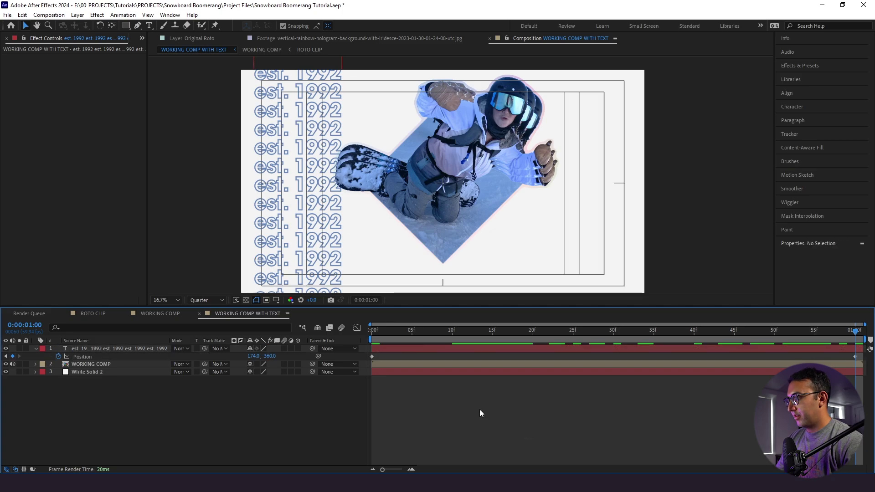
{"action": "left_click_drag", "start_coordinate": [88, 350], "coordinate": [91, 372]}
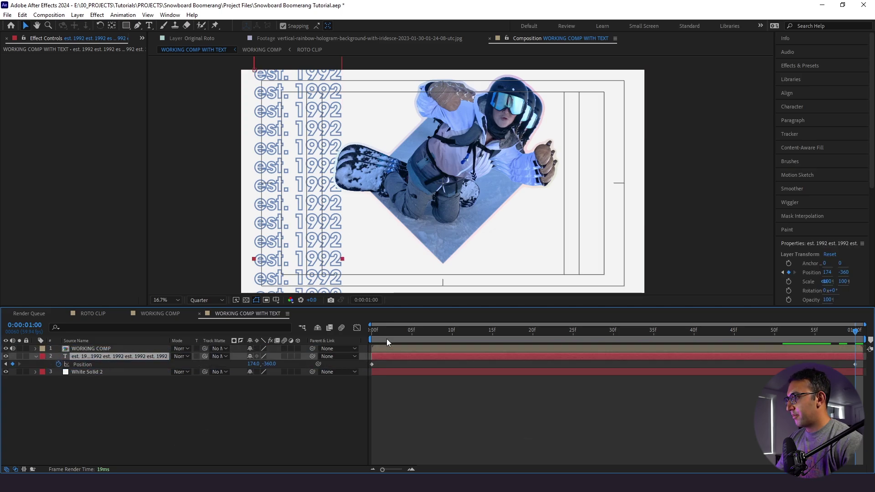
{"action": "key", "text": "space"}
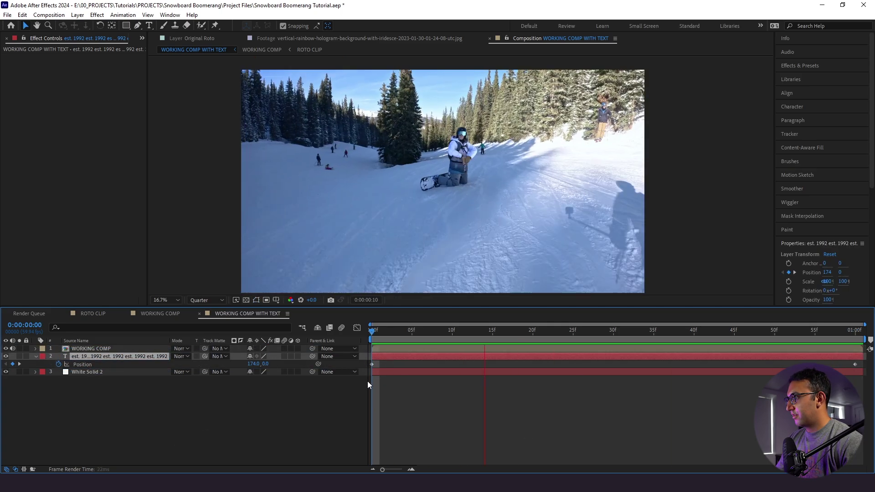
Step: Duplicate the text column, shift the copy right to X 1494, and time-reverse its Position keyframes
{"action": "key", "text": "space"}
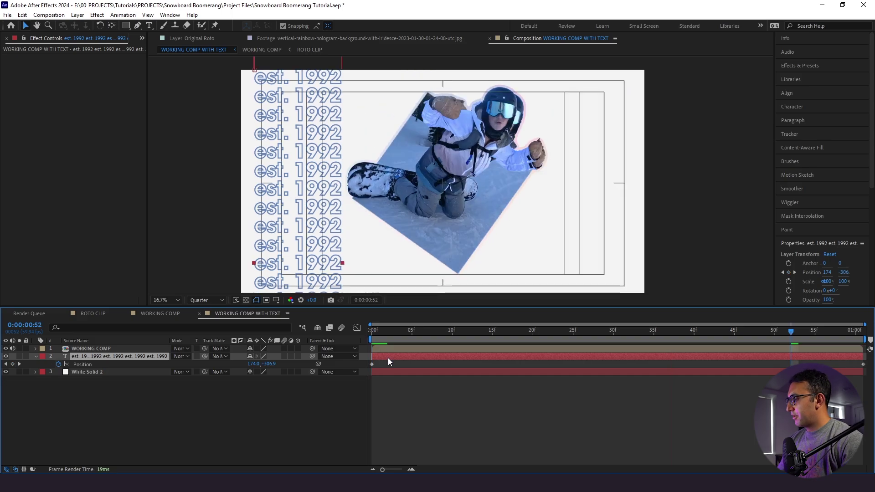
{"action": "key", "text": "ctrl+d"}
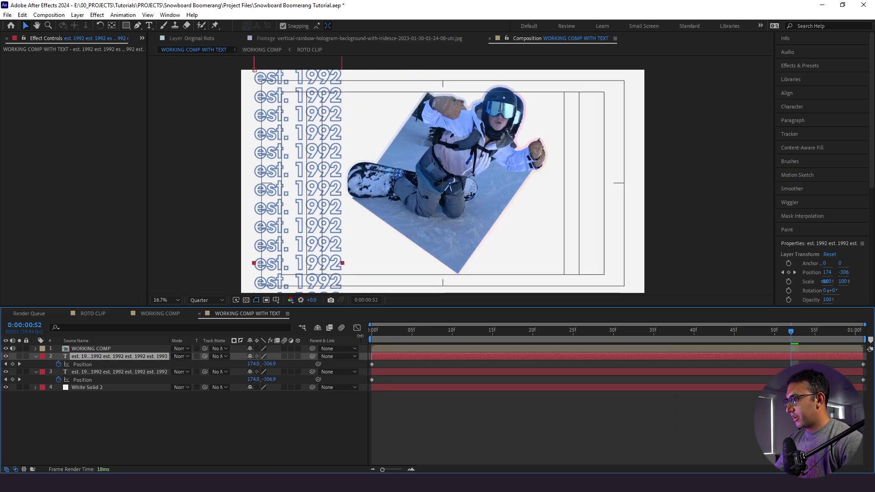
{"action": "key", "text": "Home"}
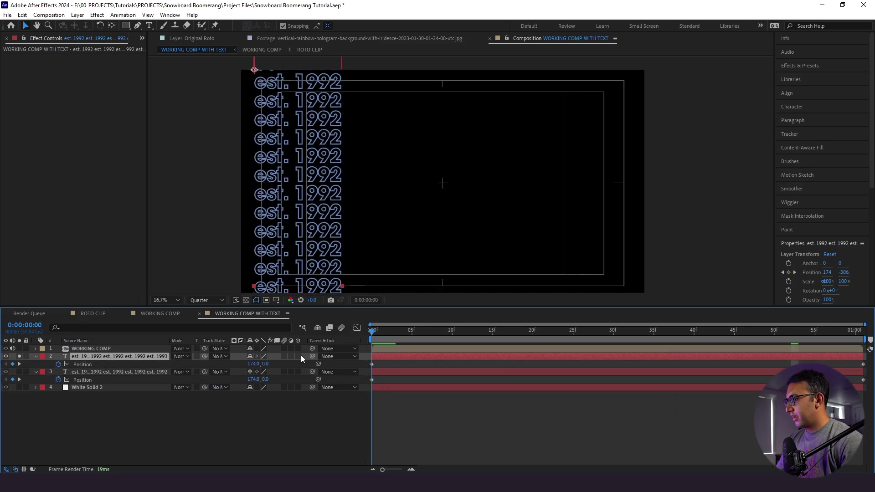
{"action": "left_click", "coordinate": [85, 364]}
{"action": "key", "text": "shift+Right"}
{"action": "key", "text": "shift+Right"}
{"action": "key", "text": "shift+Right"}
{"action": "key", "text": "shift+Right"}
{"action": "key", "text": "shift+Right"}
{"action": "key", "text": "shift+Right"}
{"action": "key", "text": "shift+Right"}
{"action": "key", "text": "shift+Right"}
{"action": "key", "text": "shift+Right"}
{"action": "key", "text": "shift+Right"}
{"action": "key", "text": "shift+Right"}
{"action": "key", "text": "shift+Right"}
{"action": "key", "text": "shift+Right"}
{"action": "key", "text": "shift+Right"}
{"action": "key", "text": "shift+Right"}
{"action": "key", "text": "shift+Right"}
{"action": "key", "text": "shift+Right"}
{"action": "key", "text": "shift+Right"}
{"action": "key", "text": "shift+Right"}
{"action": "key", "text": "shift+Right"}
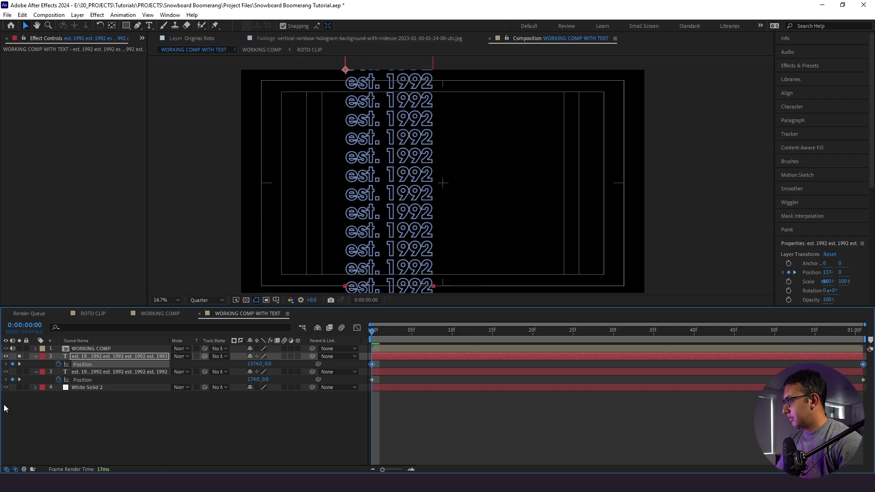
{"action": "left_click", "coordinate": [19, 372]}
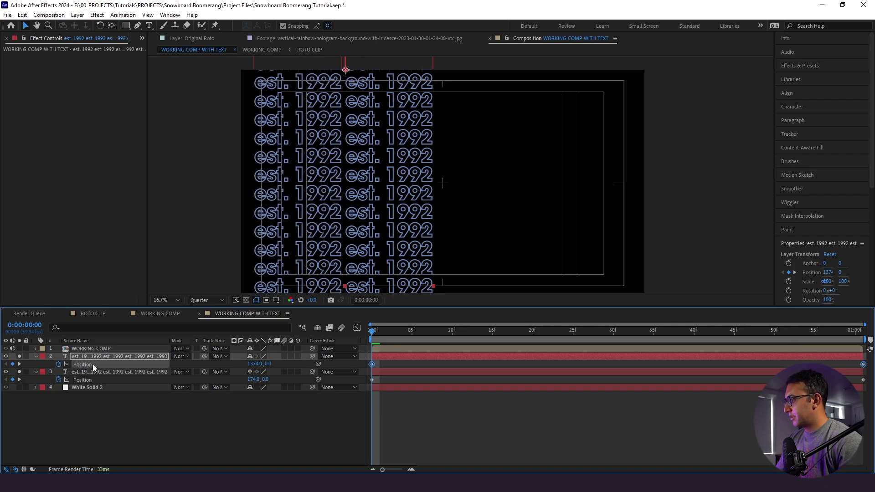
{"action": "key", "text": "shift+Right"}
{"action": "key", "text": "shift+Right"}
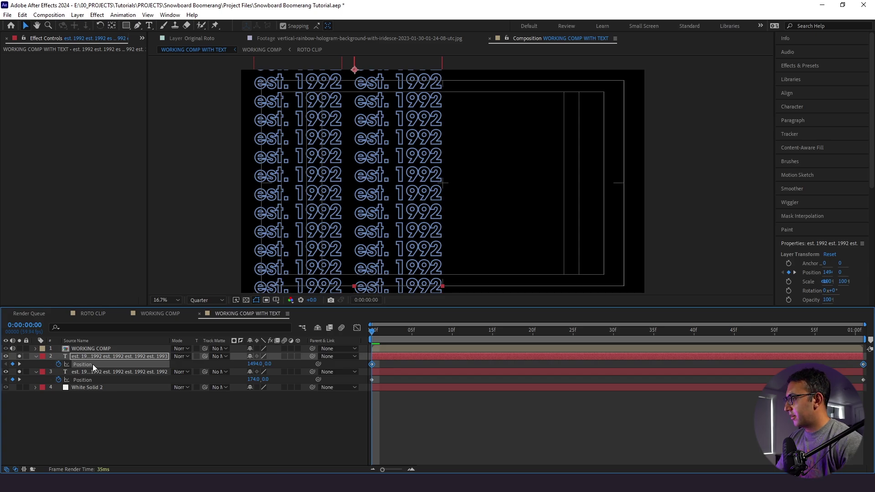
{"action": "right_click", "coordinate": [372, 365]}
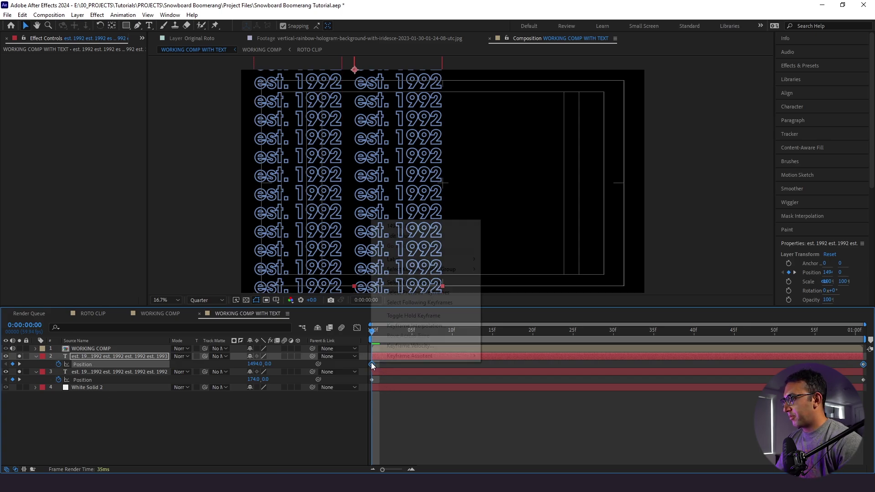
{"action": "mouse_move", "coordinate": [427, 358]}
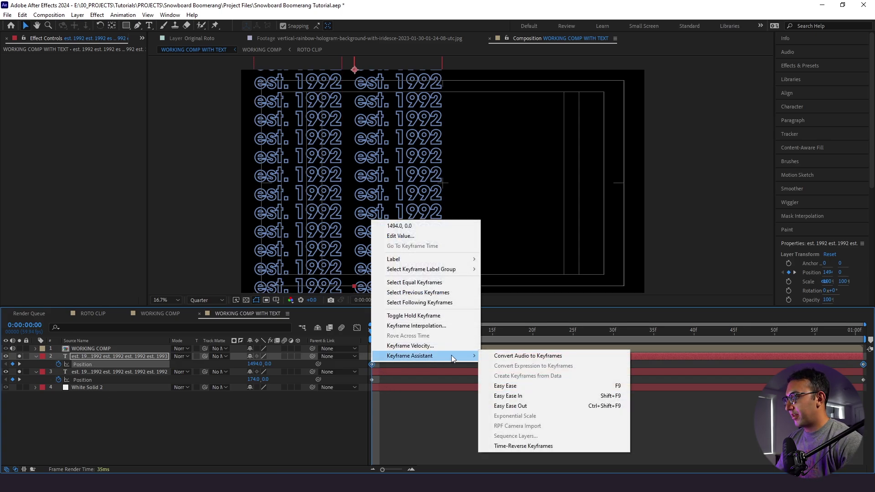
{"action": "left_click", "coordinate": [506, 446]}
Step: Duplicate the column again and offset the copy right as a third column at X 2814
{"action": "left_click", "coordinate": [58, 431]}
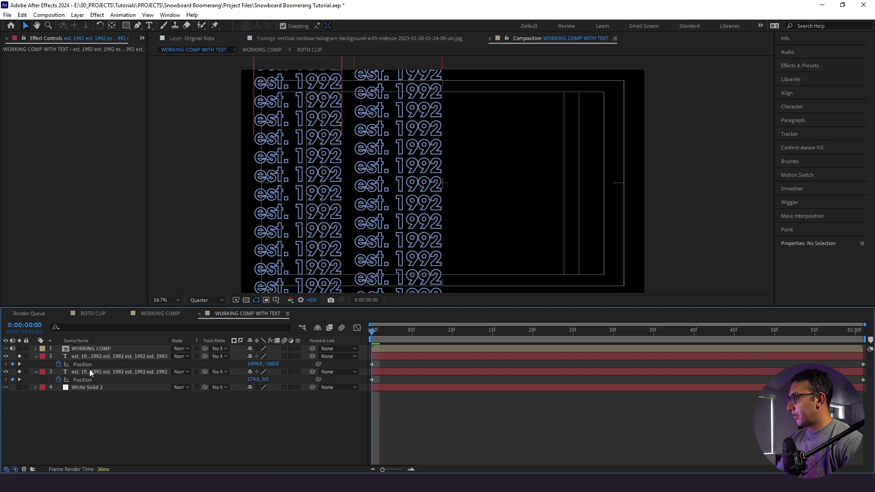
{"action": "left_click", "coordinate": [94, 356]}
{"action": "key", "text": "ctrl+d"}
{"action": "key", "text": "ctrl+v"}
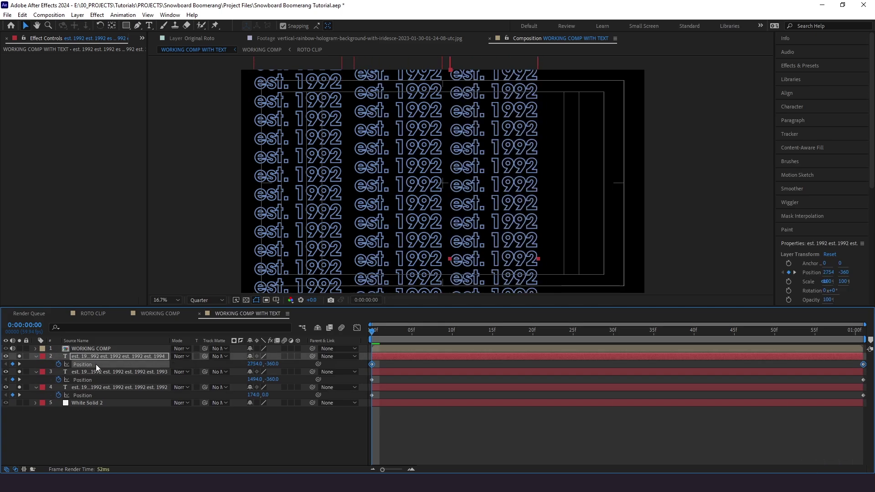
{"action": "right_click", "coordinate": [372, 364]}
{"action": "key", "text": "Escape"}
Step: Add a fourth column at X 4134 with time-reversed Position keyframes
{"action": "left_click", "coordinate": [100, 357]}
{"action": "key", "text": "ctrl+d"}
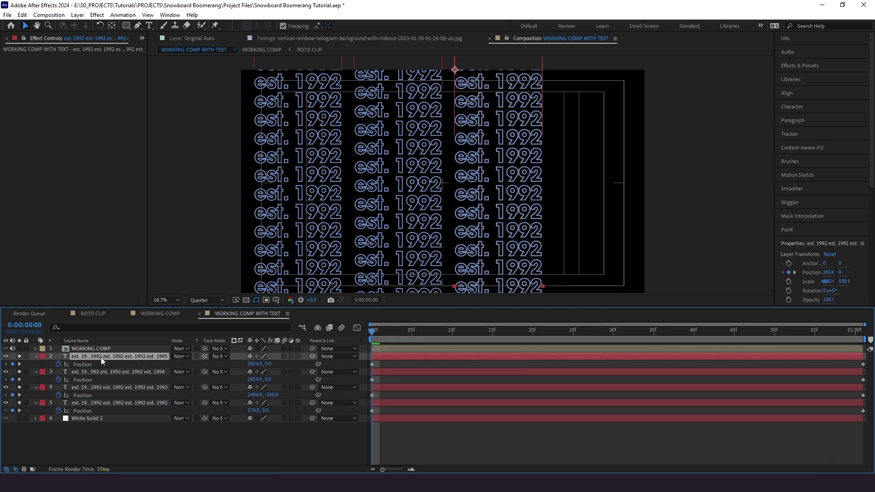
{"action": "left_click", "coordinate": [102, 366]}
{"action": "key", "text": "ctrl+v"}
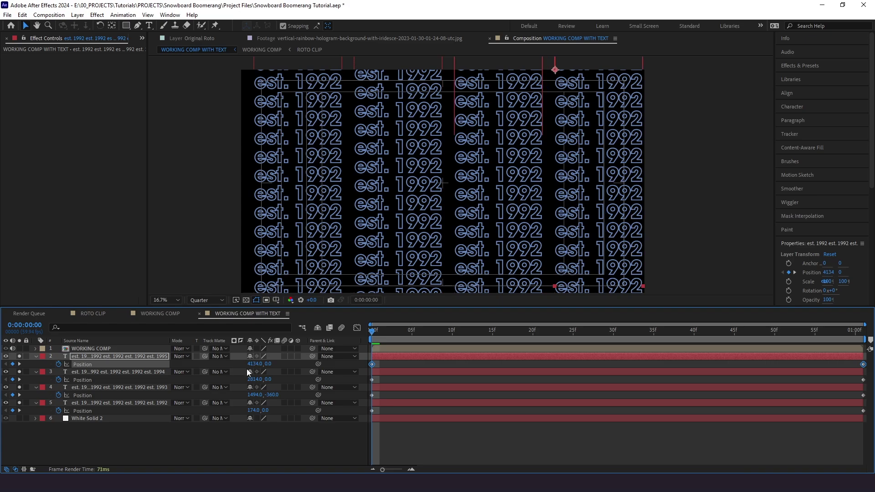
{"action": "right_click", "coordinate": [371, 364]}
{"action": "mouse_move", "coordinate": [401, 359]}
{"action": "left_click", "coordinate": [494, 441]}
{"action": "left_click", "coordinate": [495, 443]}
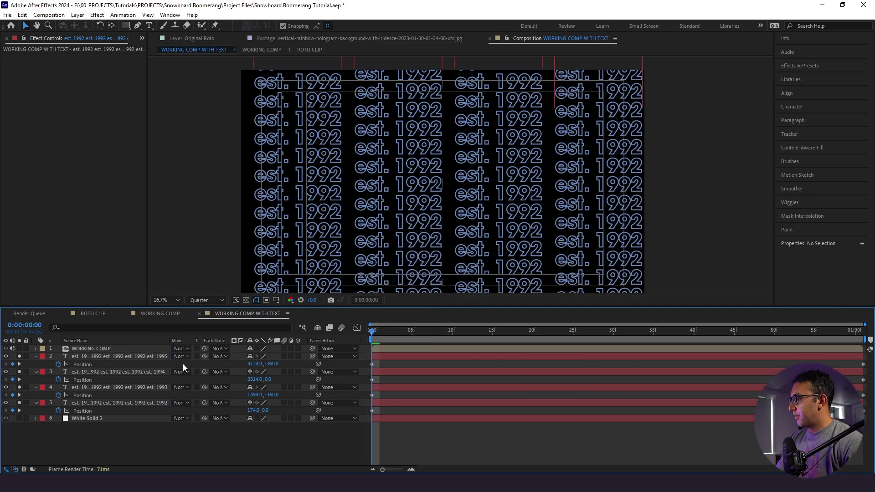
Step: Shift all four text columns 60 px to the left
{"action": "left_click", "coordinate": [105, 364]}
{"action": "left_click", "coordinate": [95, 380], "text": "shift"}
{"action": "left_click", "coordinate": [94, 395], "text": "shift"}
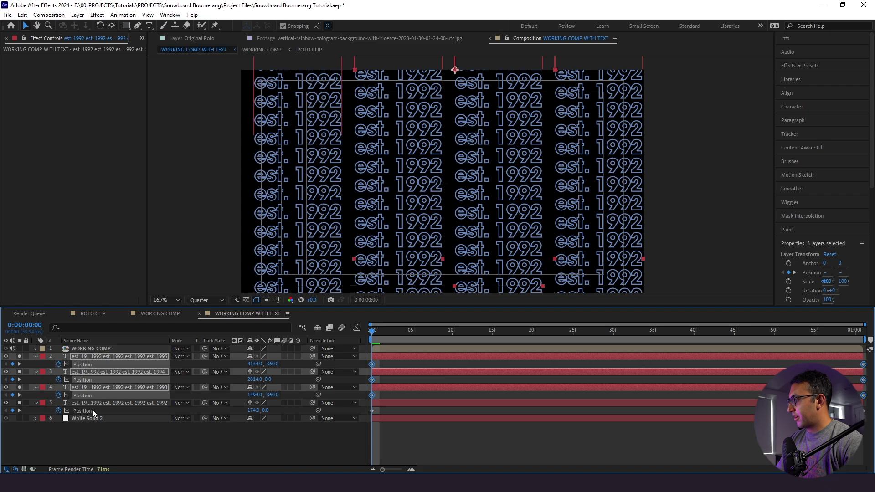
{"action": "left_click", "coordinate": [92, 410], "text": "shift"}
{"action": "key", "text": "shift+Left"}
{"action": "key", "text": "shift+Left"}
{"action": "key", "text": "shift+Left"}
{"action": "key", "text": "shift+Left"}
{"action": "key", "text": "shift+Left"}
{"action": "key", "text": "shift+Left"}
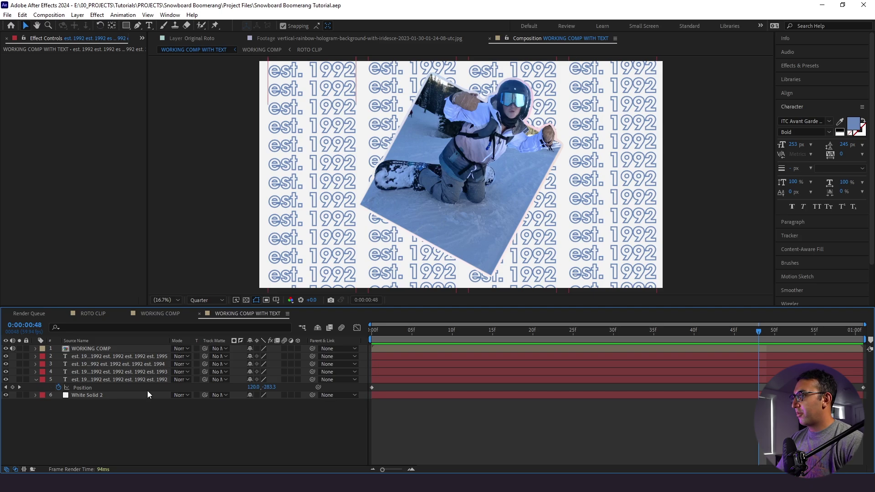
Step: Swap fill and stroke on the second and fourth columns for solid blue text, then preview
{"action": "left_click", "coordinate": [80, 372]}
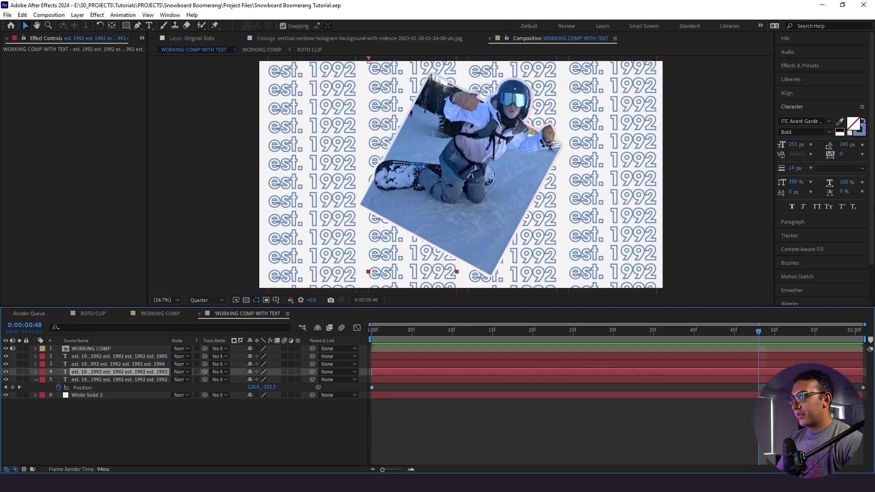
{"action": "left_click", "coordinate": [863, 122]}
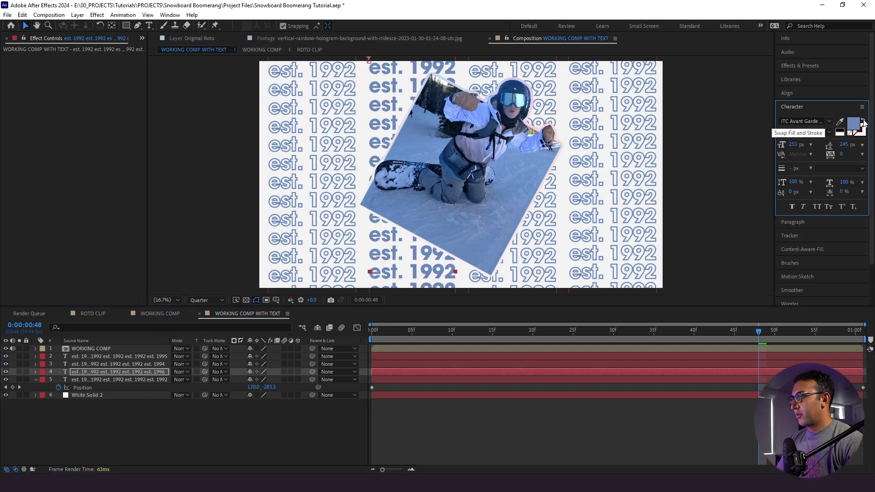
{"action": "left_click", "coordinate": [118, 357]}
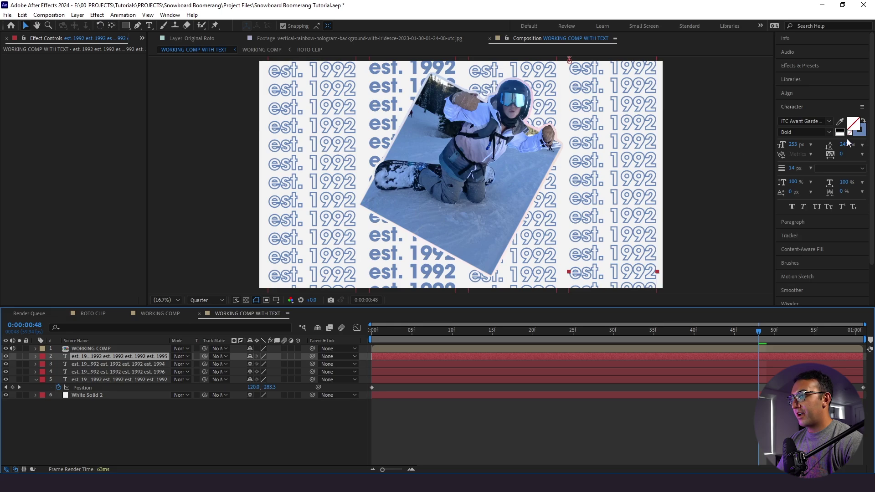
{"action": "left_click", "coordinate": [862, 120]}
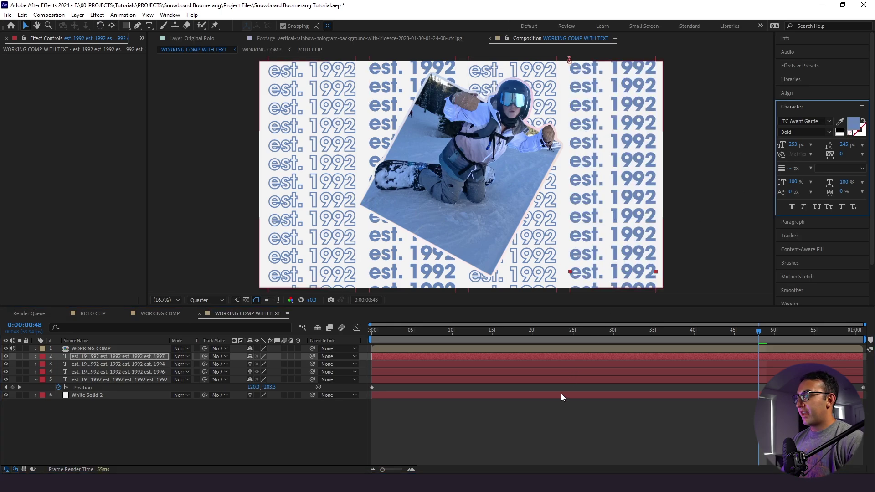
{"action": "left_click", "coordinate": [600, 414]}
{"action": "key", "text": "space"}
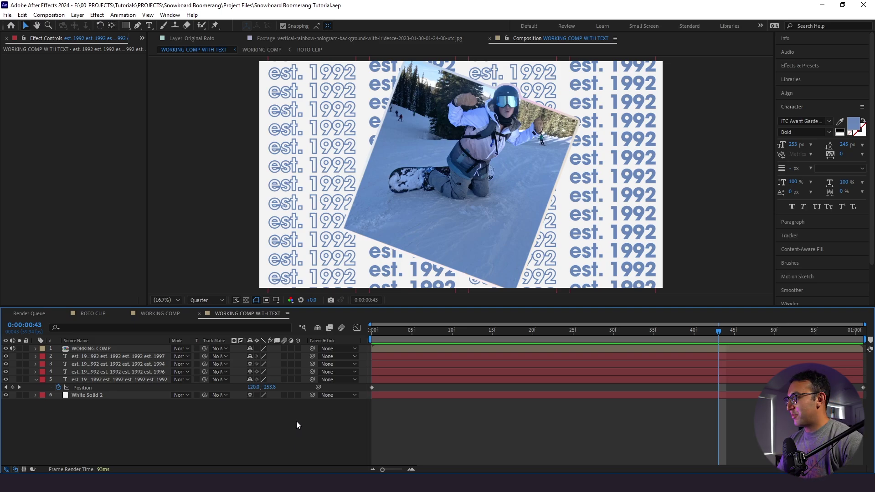
Step: Nest WORKING COMP WITH TEXT in a new composition named Looping Comp
{"action": "left_click", "coordinate": [143, 41]}
{"action": "left_click", "coordinate": [155, 49]}
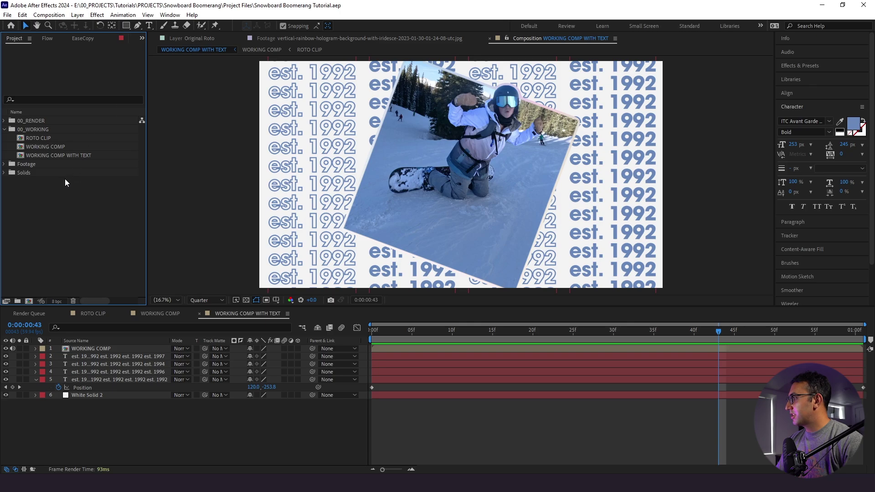
{"action": "left_click", "coordinate": [48, 156]}
{"action": "left_click_drag", "start_coordinate": [48, 156], "coordinate": [29, 301]}
{"action": "left_click", "coordinate": [50, 163]}
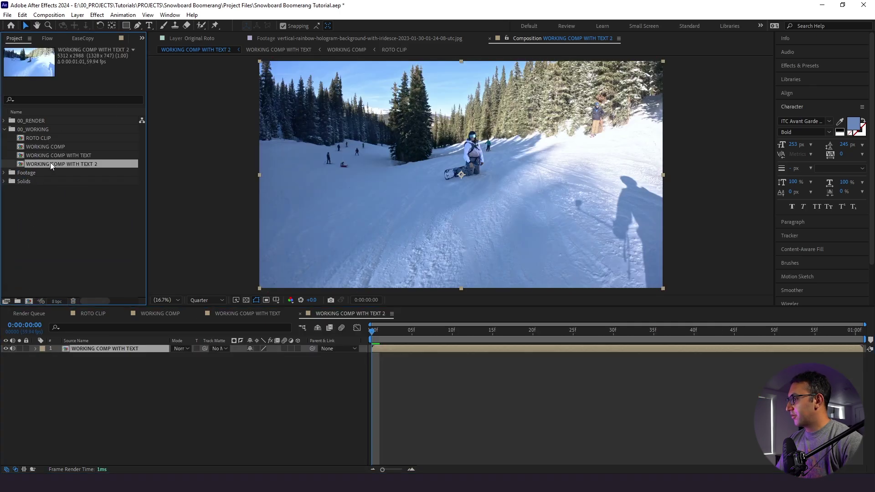
{"action": "key", "text": "Return"}
{"action": "type", "text": "Looping Comp"}
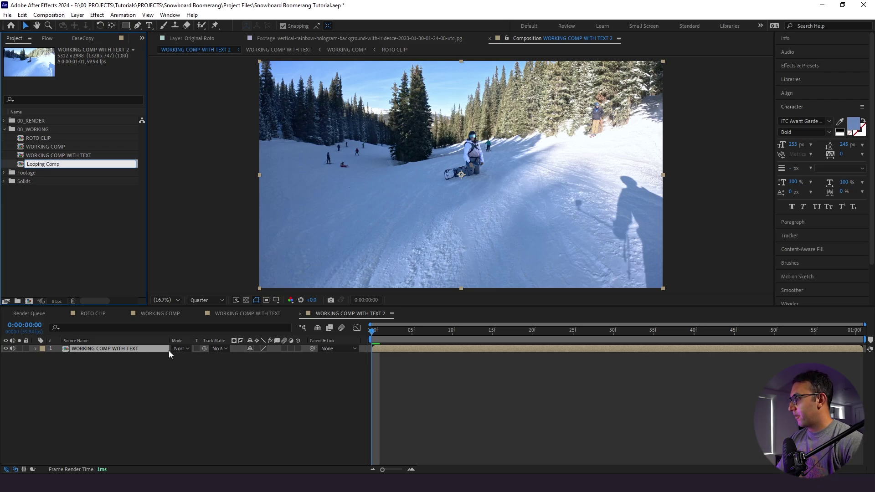
{"action": "key", "text": "Return"}
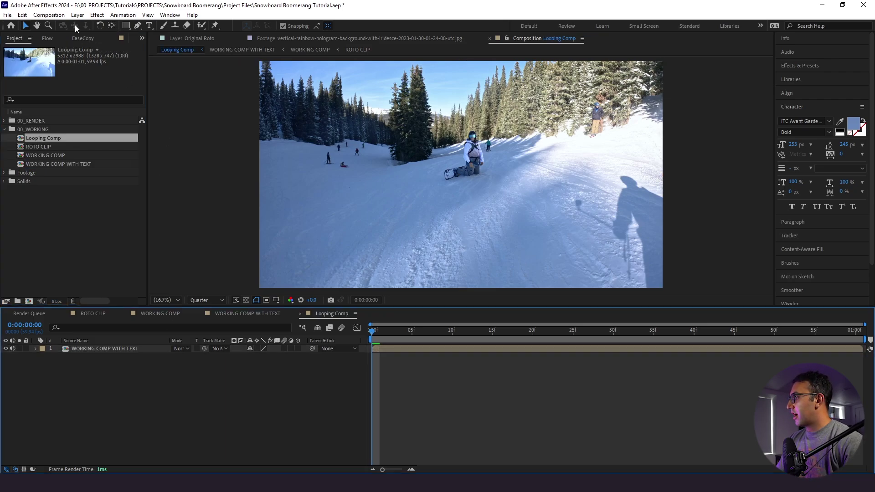
Step: Set Looping Comp's duration to 4 seconds and duplicate its nested comp layer
{"action": "left_click", "coordinate": [48, 15]}
{"action": "left_click", "coordinate": [68, 48]}
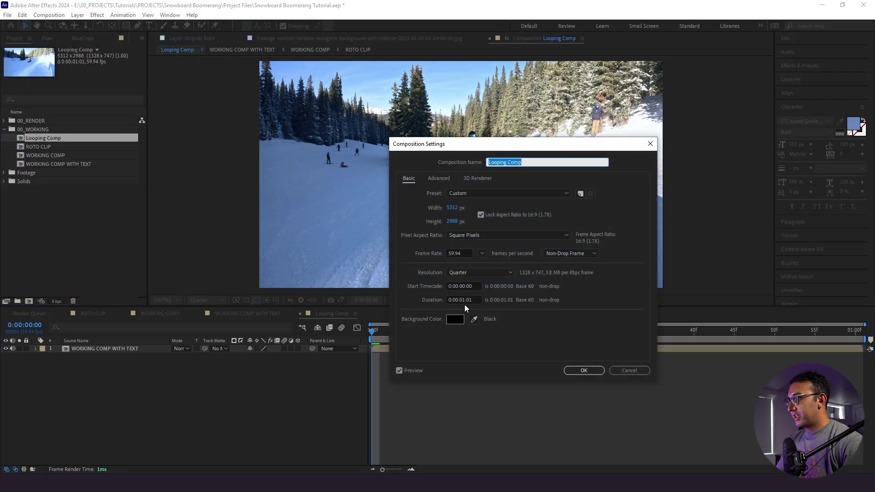
{"action": "left_click", "coordinate": [464, 299]}
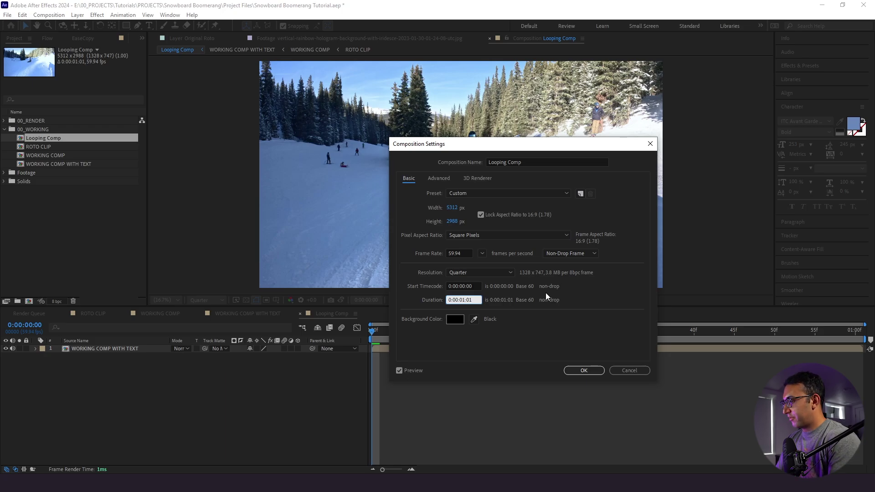
{"action": "key", "text": "BackSpace"}
{"action": "key", "text": "BackSpace"}
{"action": "type", "text": "4"}
{"action": "key", "text": "Return"}
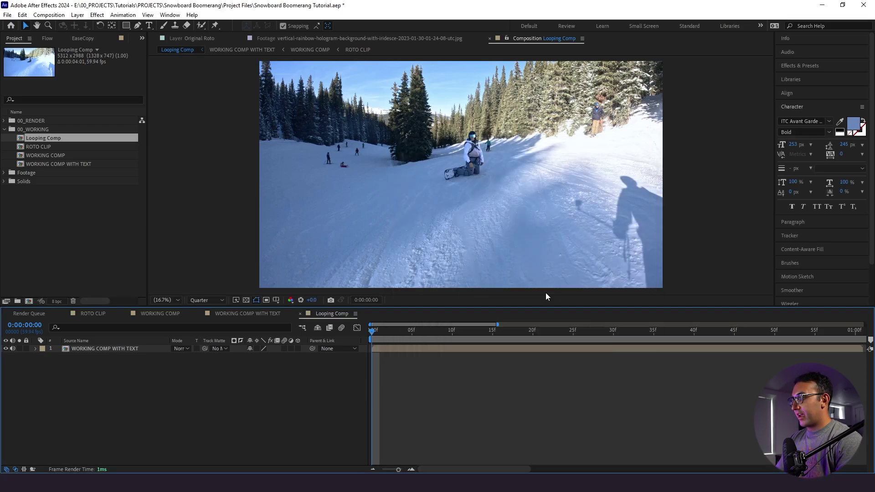
{"action": "left_click", "coordinate": [428, 350]}
{"action": "key", "text": "ctrl+d"}
Step: Start the top comp copy about one second later and time-reverse that layer
{"action": "left_click_drag", "start_coordinate": [392, 348], "coordinate": [517, 348]}
{"action": "right_click", "coordinate": [532, 350]}
{"action": "mouse_move", "coordinate": [601, 127]}
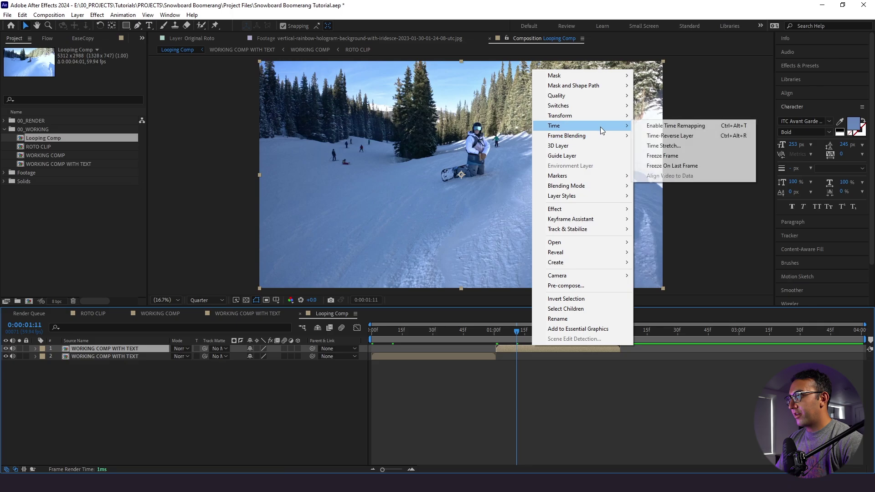
{"action": "left_click", "coordinate": [679, 136]}
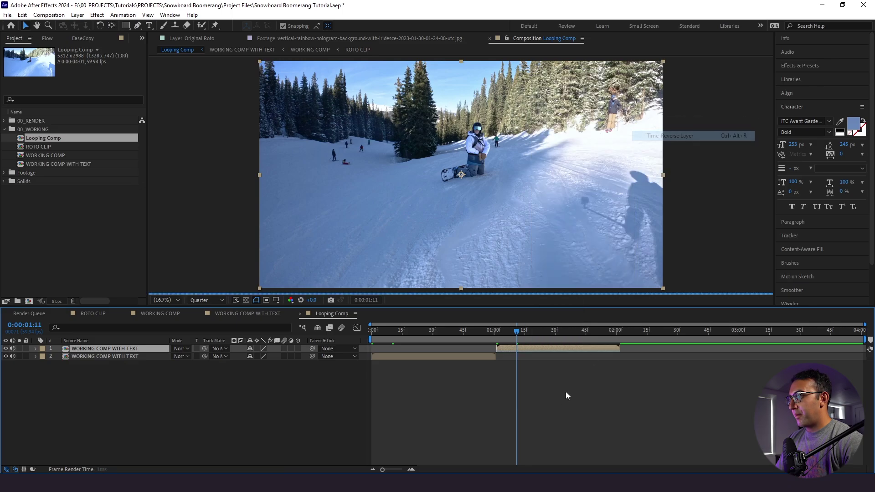
Step: Duplicate both layers, alternate forward and reversed copies, shift them 2 s later, and preview
{"action": "left_click", "coordinate": [466, 354], "text": "shift"}
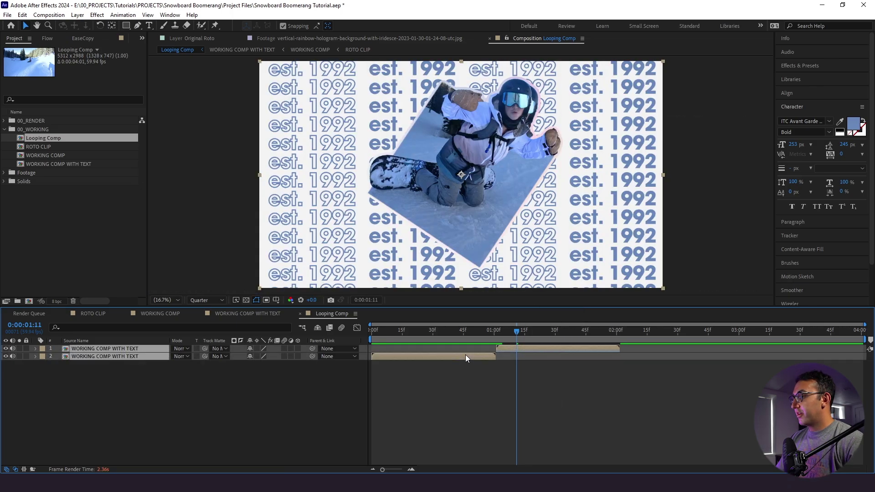
{"action": "key", "text": "ctrl+d"}
{"action": "left_click_drag", "start_coordinate": [86, 349], "coordinate": [92, 354]}
{"action": "left_click_drag", "start_coordinate": [401, 359], "coordinate": [646, 357]}
{"action": "left_click", "coordinate": [491, 430]}
{"action": "key", "text": "Home"}
{"action": "key", "text": "space"}
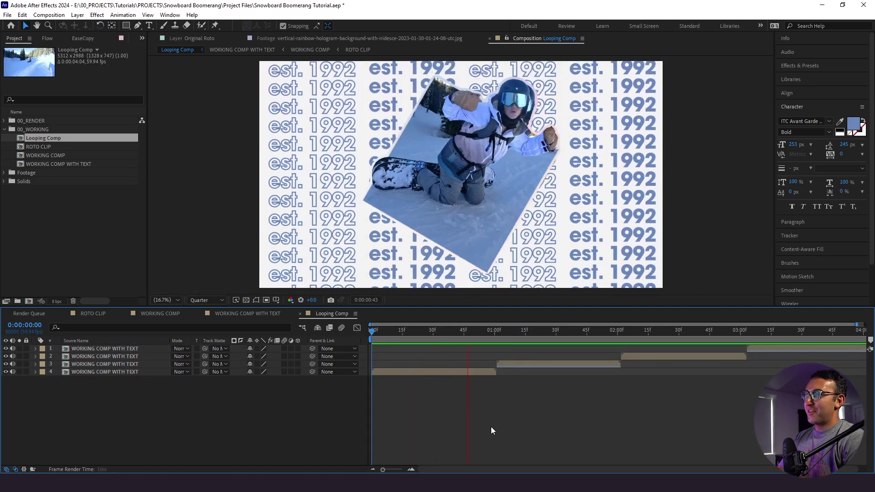